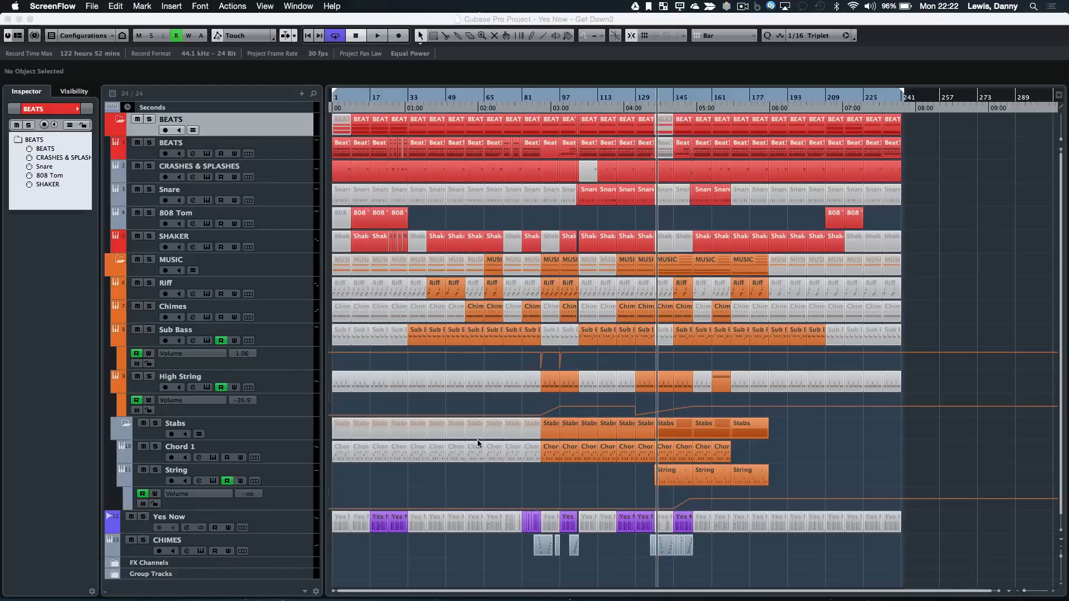
Select the BEATS folder part that starts at bar 9 and set the locators to its range
{"action": "left_click", "coordinate": [361, 127]}
{"action": "key", "text": "p"}
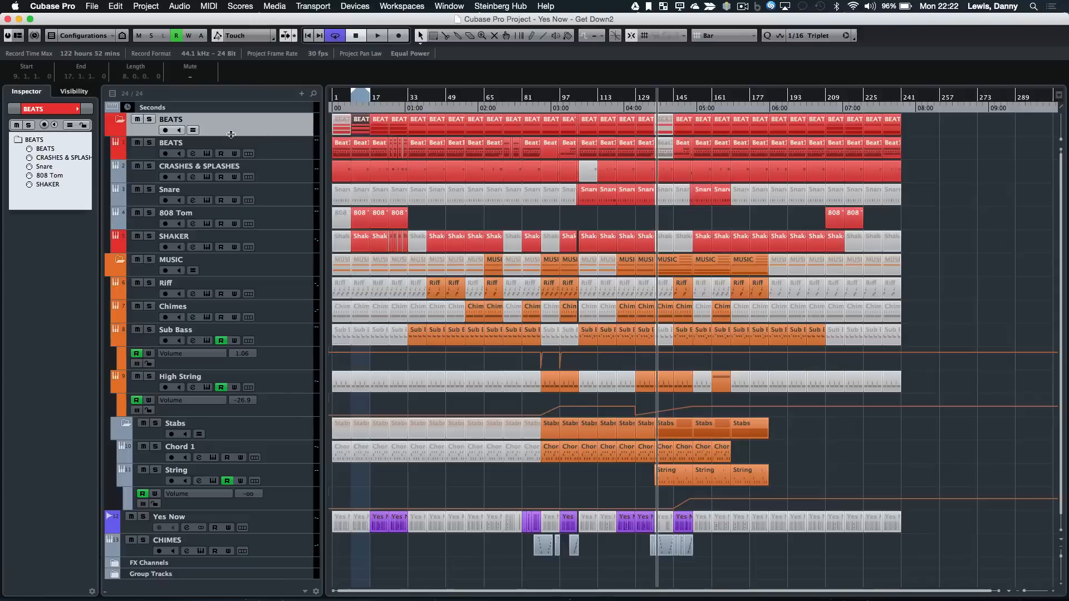
Collapse the BEATS and MUSIC folder tracks to view the project's structure, and expand both again
{"action": "double_click", "coordinate": [163, 121]}
{"action": "key", "text": "Return"}
{"action": "left_click", "coordinate": [119, 121]}
{"action": "left_click", "coordinate": [117, 144]}
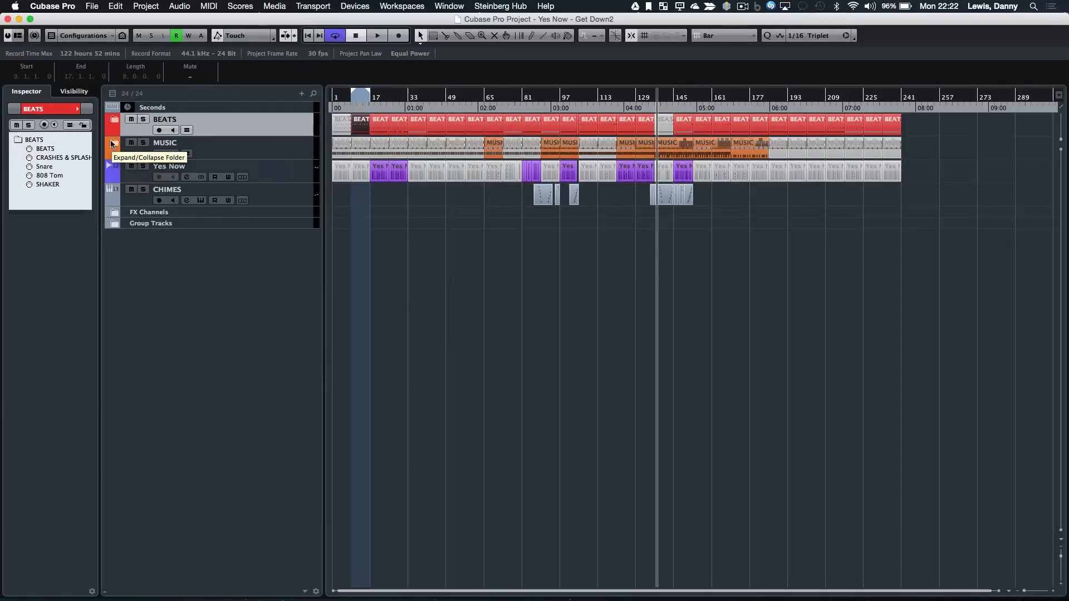
{"action": "left_click", "coordinate": [115, 145]}
{"action": "left_click", "coordinate": [114, 120]}
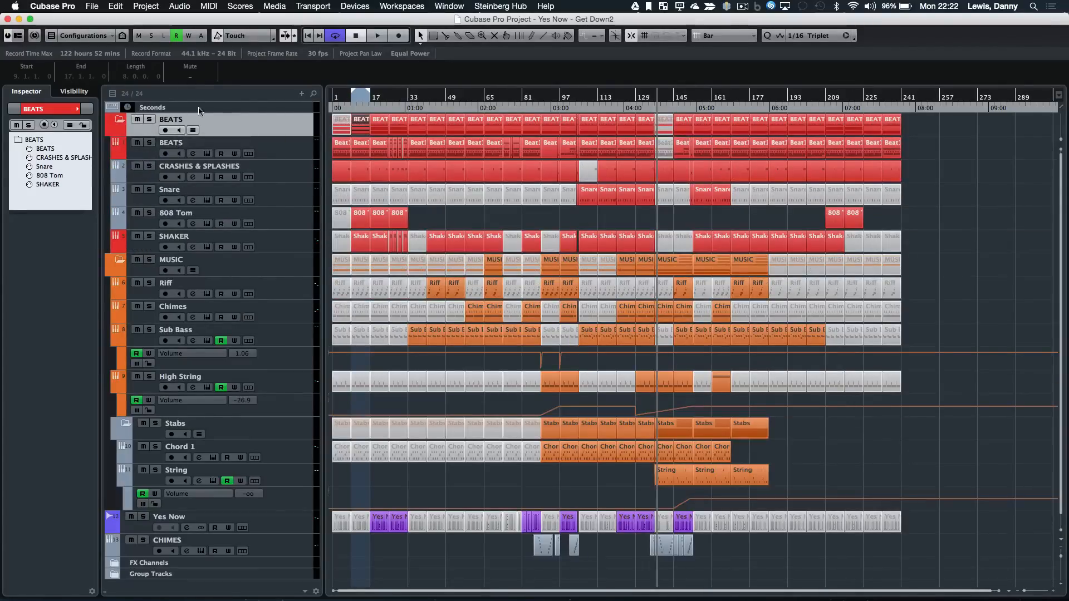
Try soloing the whole BEATS folder, and replace it with a solo of only the BEATS instrument track inside it
{"action": "left_click", "coordinate": [148, 119]}
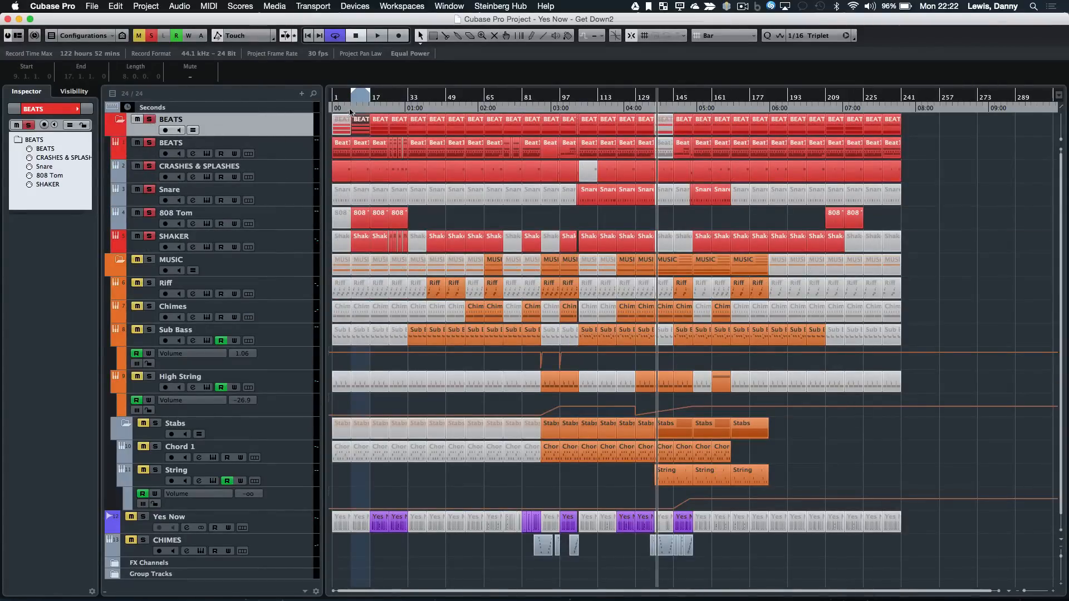
{"action": "left_click", "coordinate": [150, 119]}
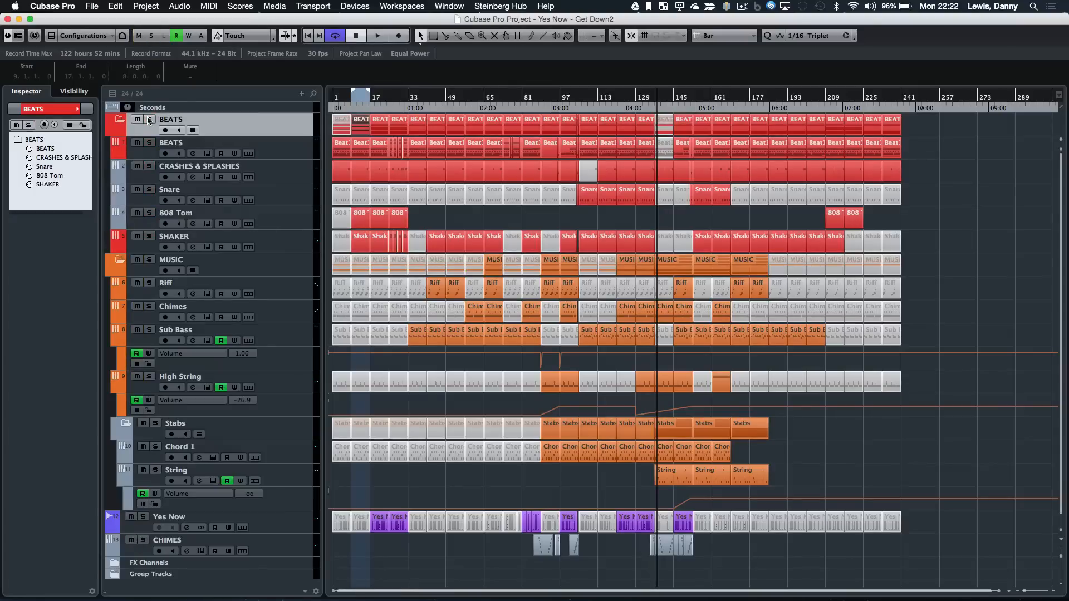
{"action": "left_click", "coordinate": [149, 142]}
{"action": "left_click", "coordinate": [296, 143]}
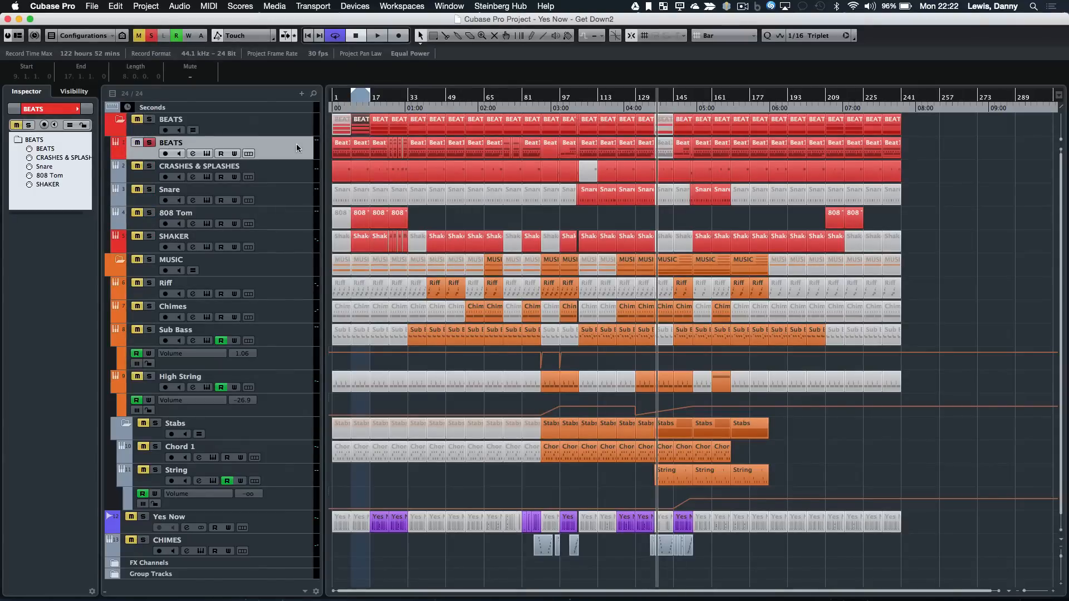
View the BEATS track's settings and its HALion Sonic SE instrument, and close the instrument again
{"action": "left_click", "coordinate": [66, 110]}
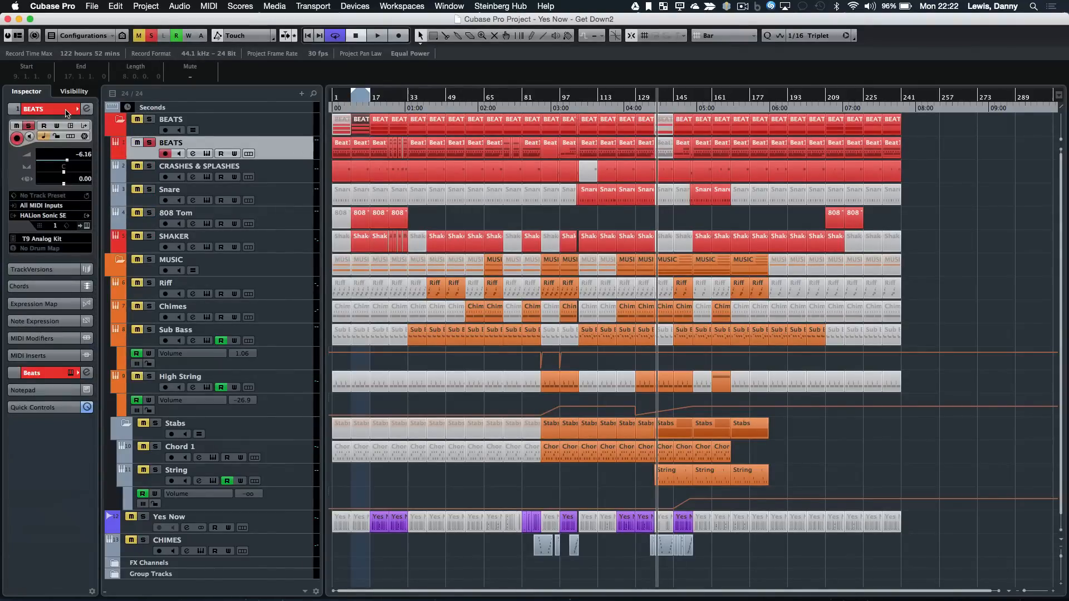
{"action": "left_click", "coordinate": [87, 226]}
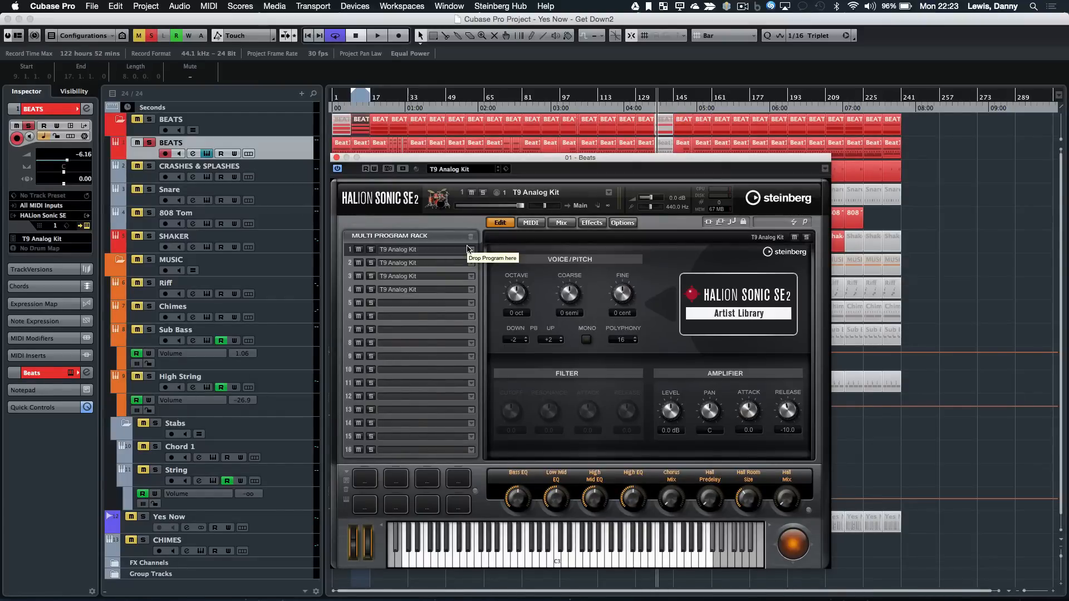
{"action": "left_click", "coordinate": [336, 158]}
Examine the MIDI notes of the BEATS track's part at bar 9 in the Key Editor and close the editor
{"action": "left_click", "coordinate": [363, 154]}
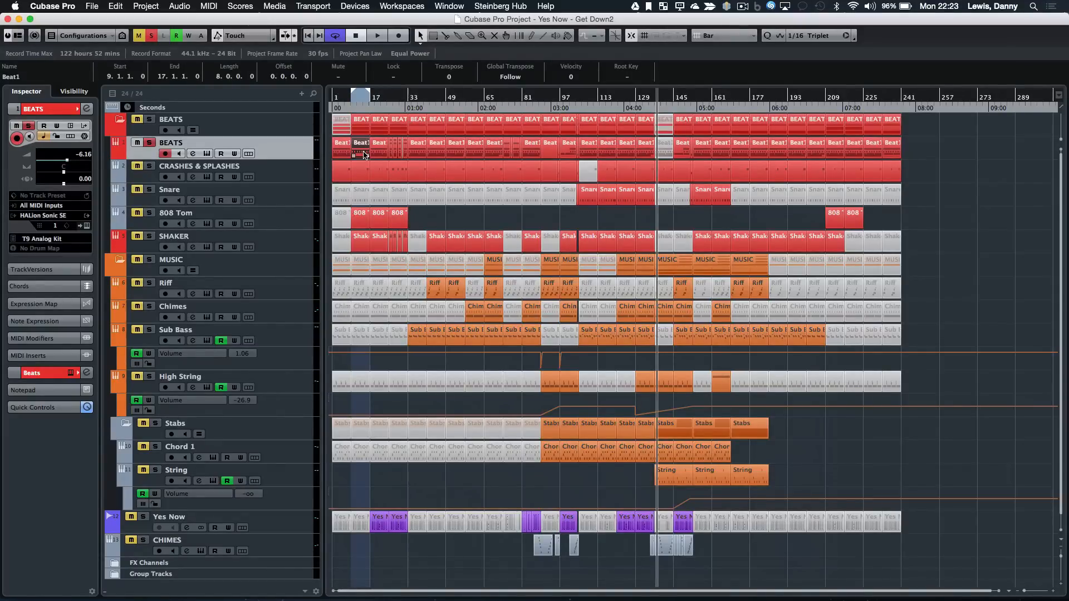
{"action": "double_click", "coordinate": [364, 153]}
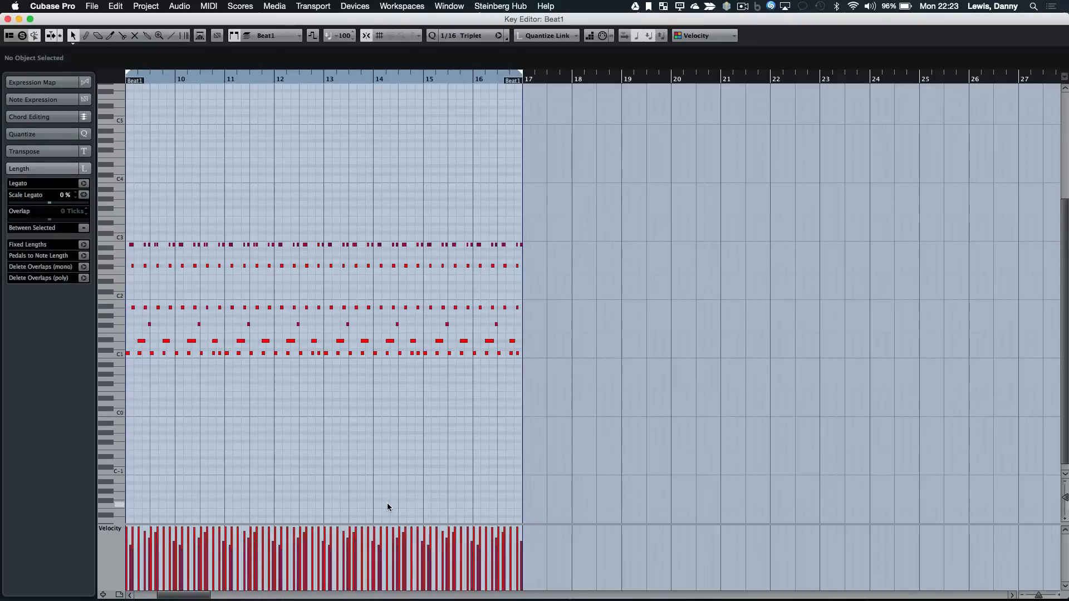
{"action": "key", "text": "Return"}
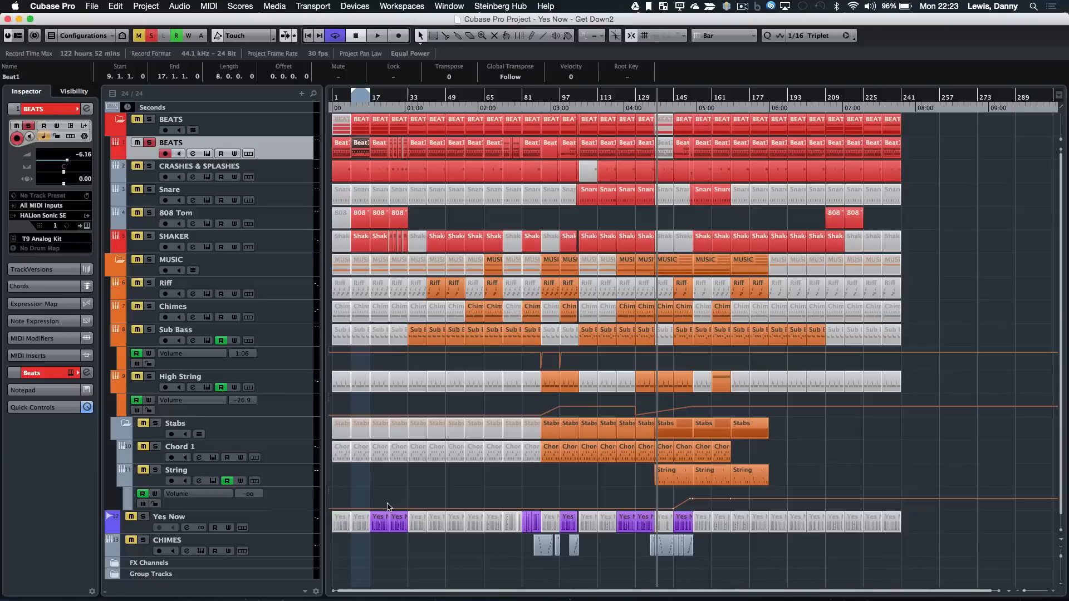
Play the soloed beats from bar 9 and bring up the BEATS channel settings from the MixConsole, placed fully in view
{"action": "left_click", "coordinate": [351, 109]}
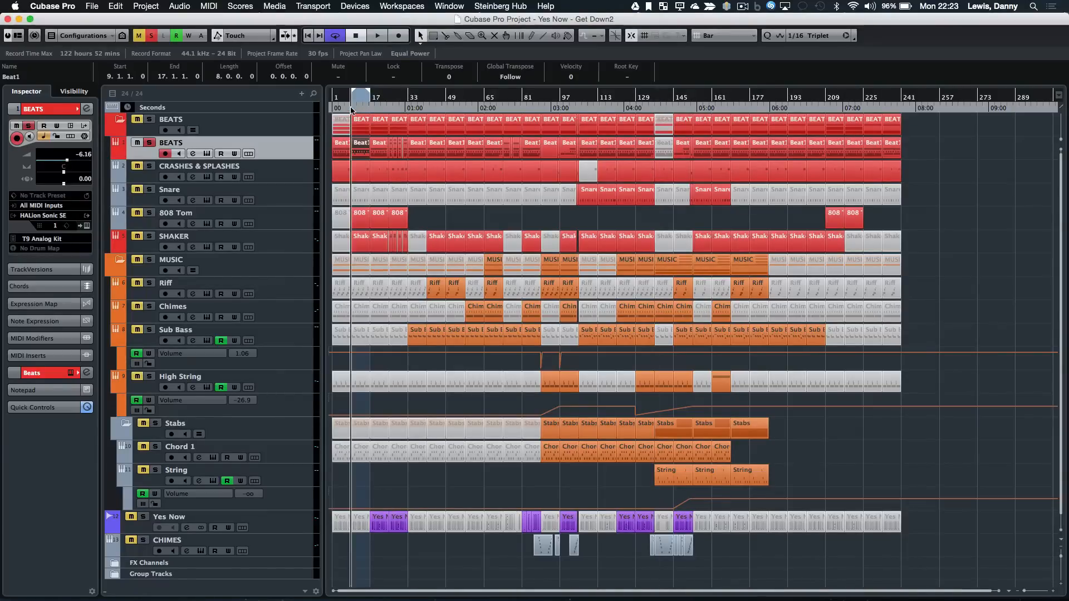
{"action": "key", "text": "space"}
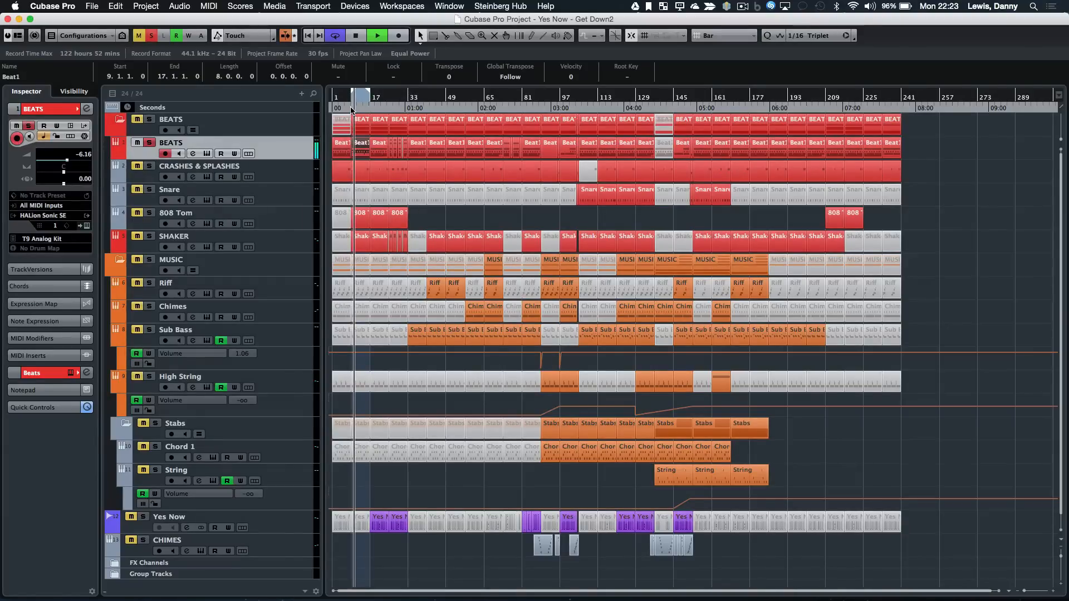
{"action": "key", "text": "F3"}
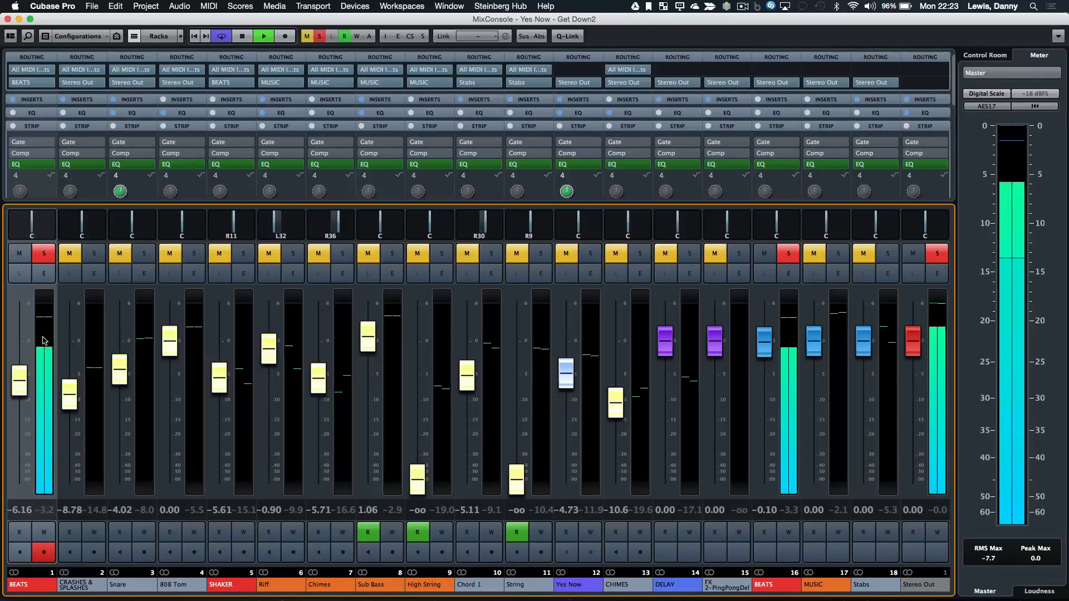
{"action": "left_click", "coordinate": [44, 274]}
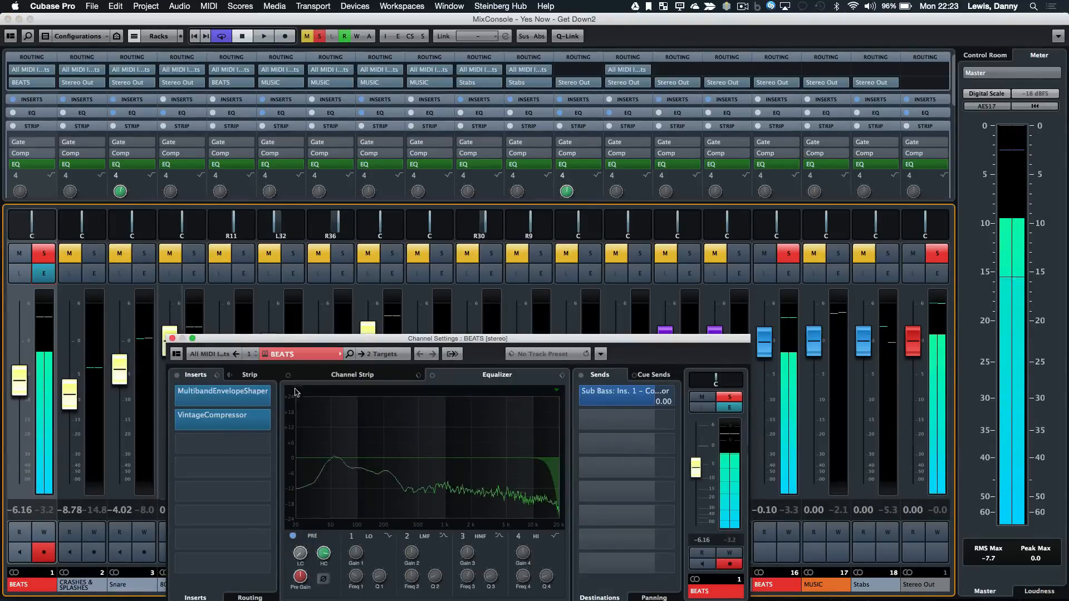
{"action": "left_click_drag", "start_coordinate": [322, 340], "coordinate": [326, 125]}
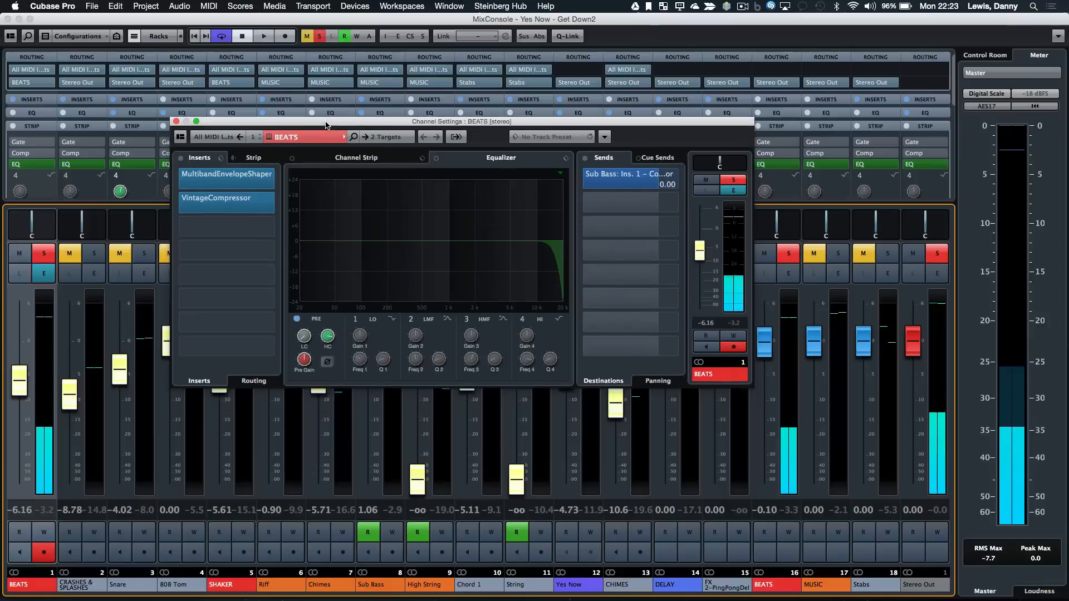
Bypass the VintageCompressor and MultibandEnvelopeShaper inserts on the BEATS channel and listen to the unprocessed beats
{"action": "left_click", "coordinate": [182, 203]}
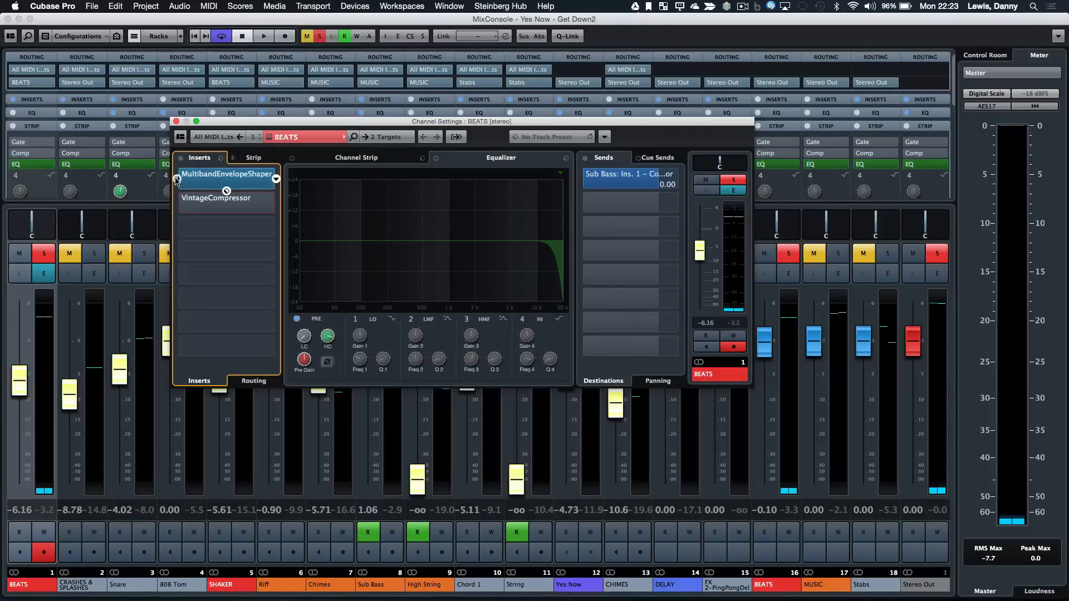
{"action": "left_click", "coordinate": [177, 179]}
{"action": "key", "text": "space"}
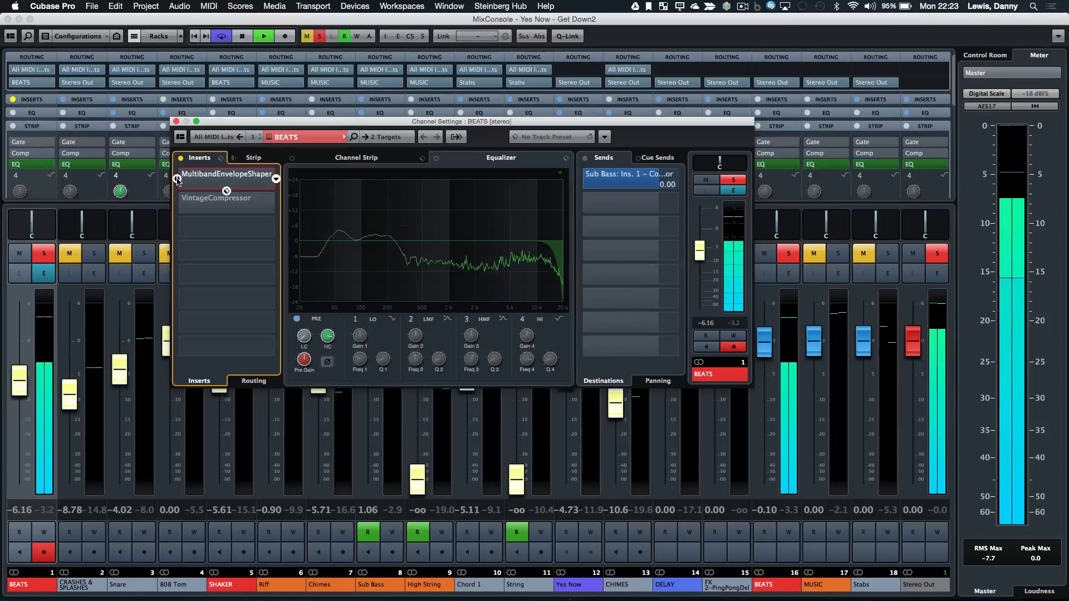
{"action": "key", "text": "space"}
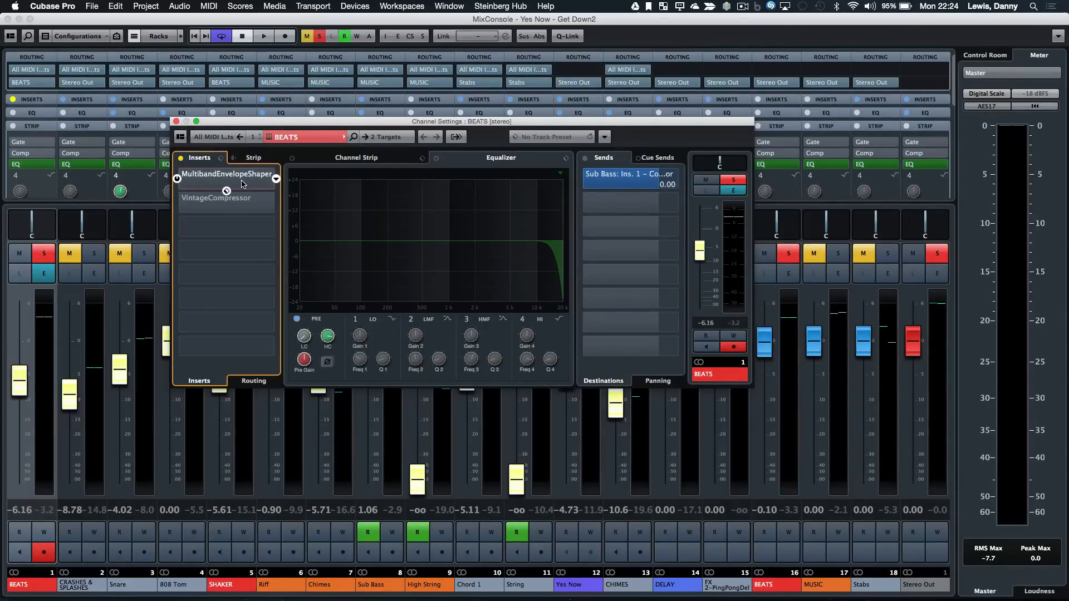
Open the MultibandEnvelopeShaper, listen to the beats with it bypassed, and reactivate the effect to compare the sound
{"action": "left_click", "coordinate": [242, 184]}
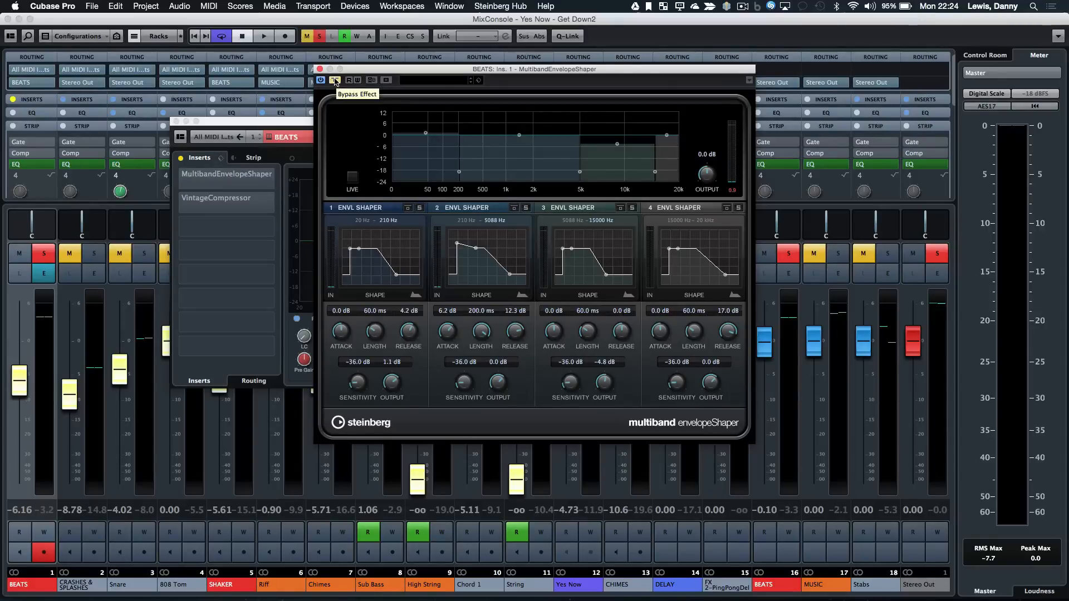
{"action": "key", "text": "space"}
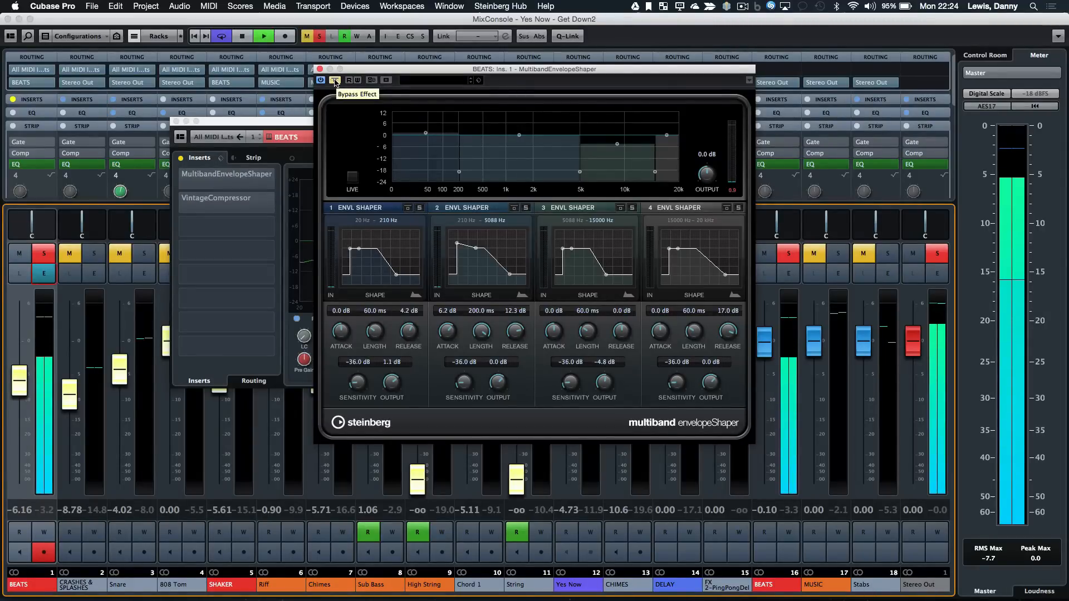
{"action": "key", "text": "space"}
{"action": "left_click", "coordinate": [334, 81]}
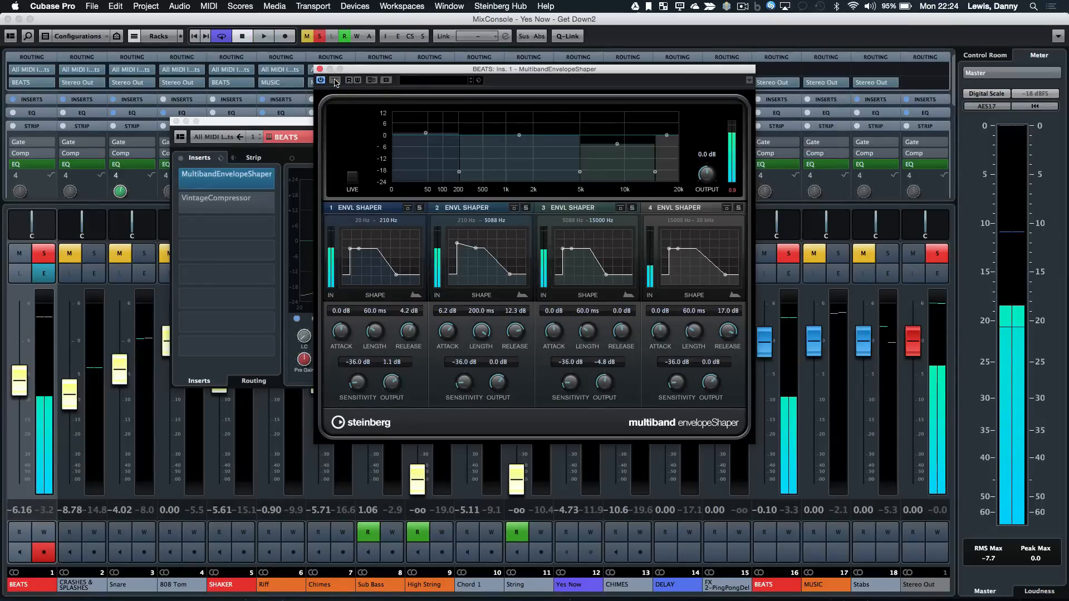
{"action": "key", "text": "space"}
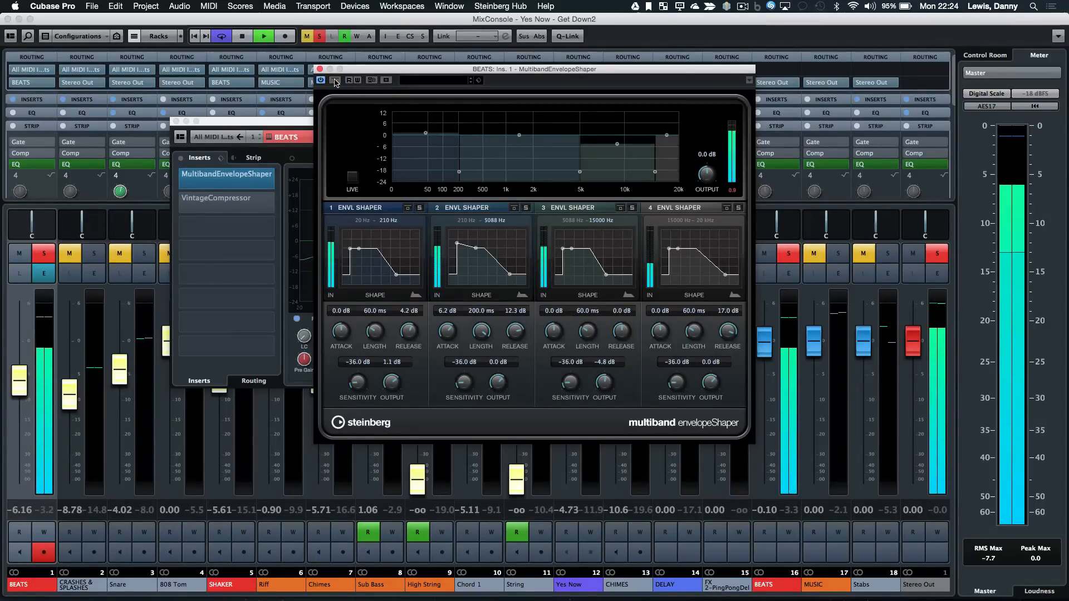
{"action": "key", "text": "space"}
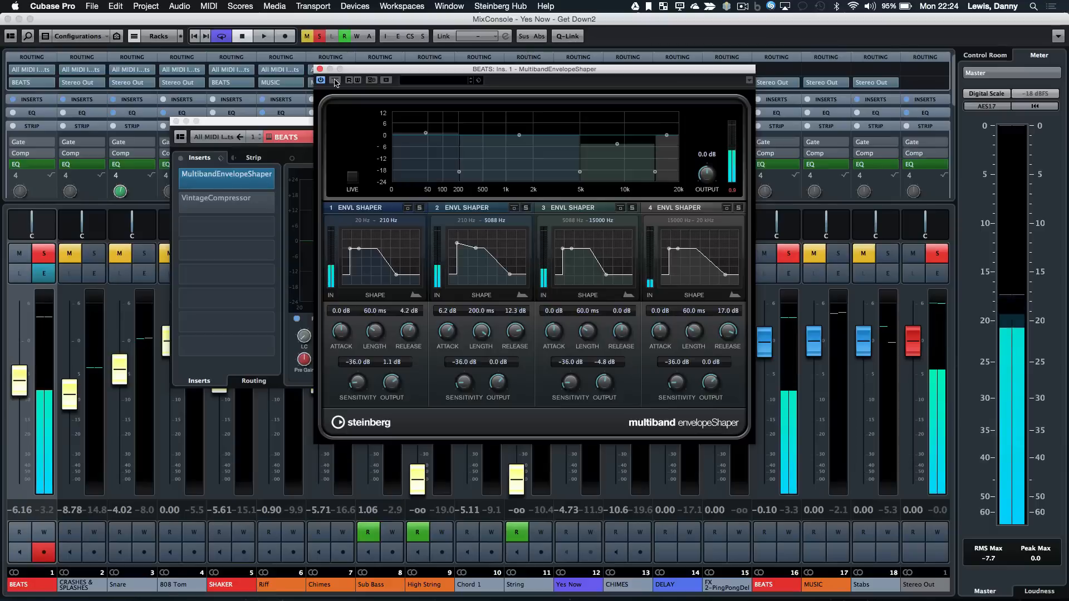
Set the third band's output to -3.4 dB and compare the playing beats with the whole effect bypassed and active
{"action": "mouse_move", "coordinate": [619, 148]}
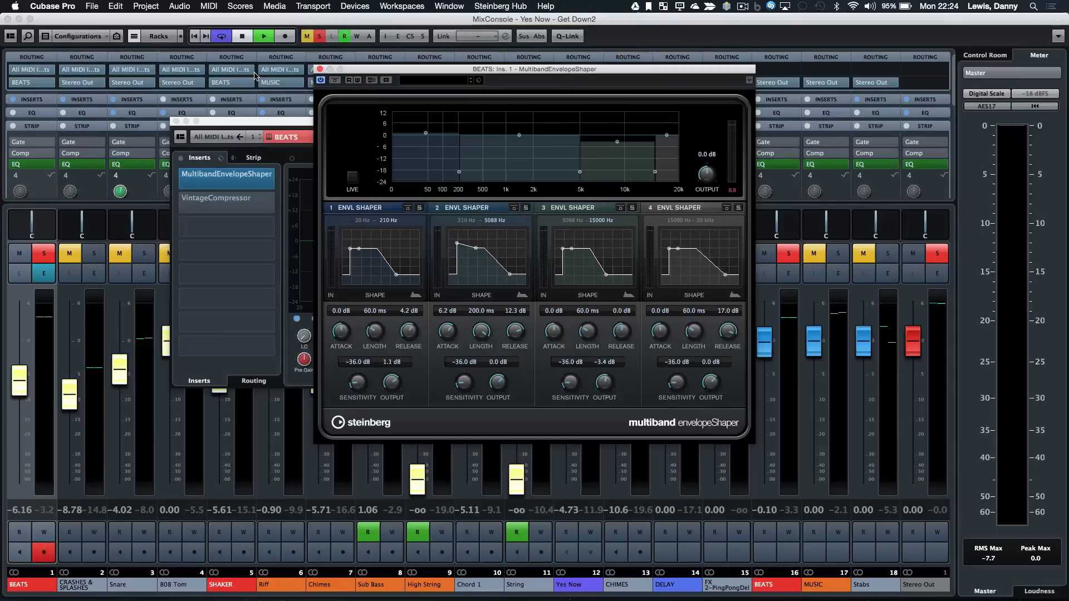
{"action": "left_click", "coordinate": [335, 81]}
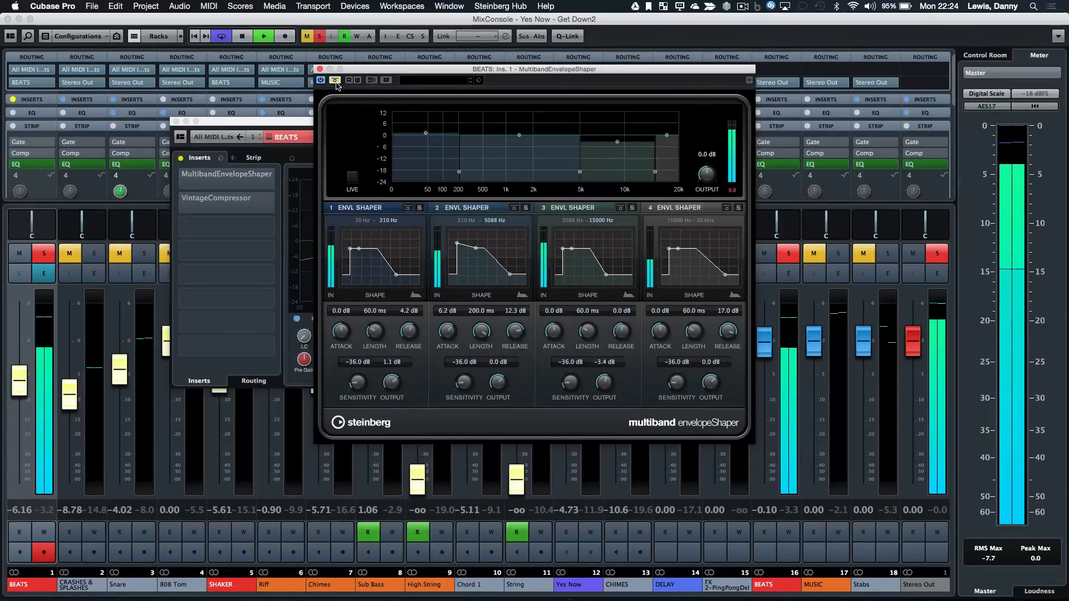
{"action": "left_click", "coordinate": [335, 80]}
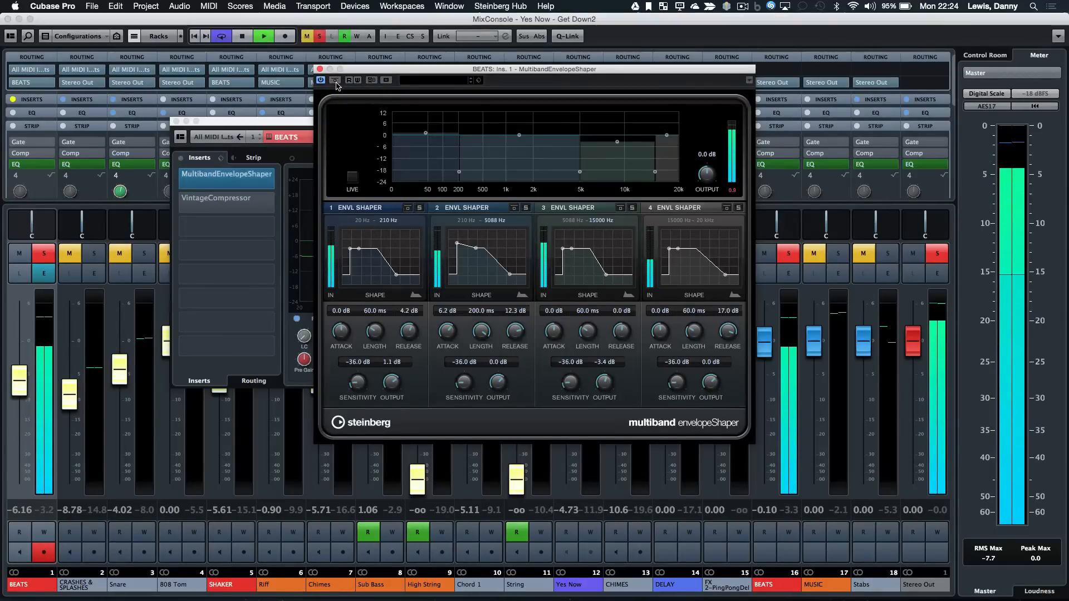
{"action": "key", "text": "space"}
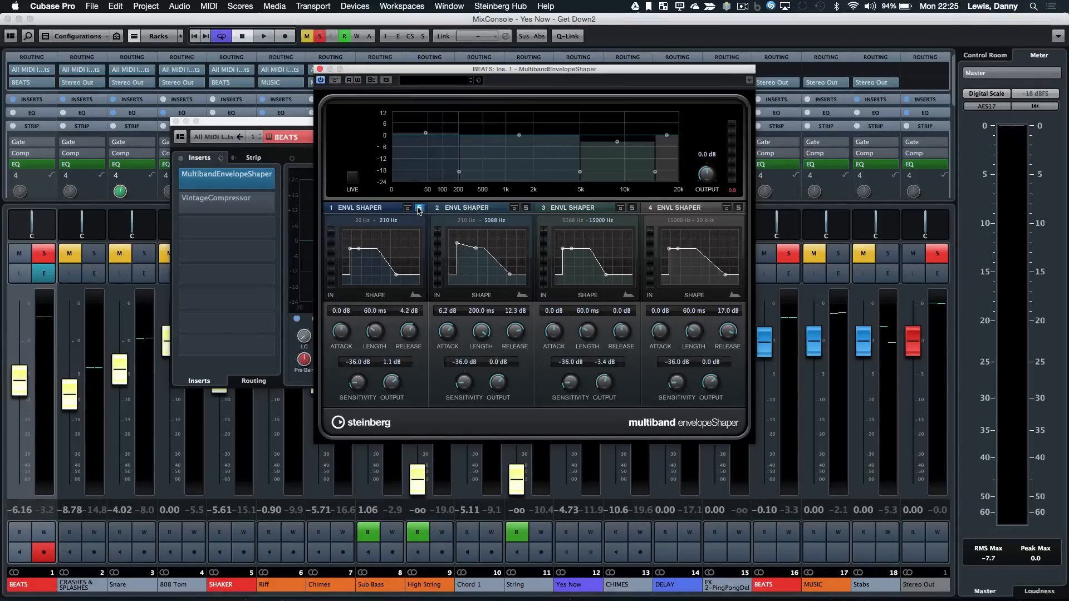
Play the beats and compare the sound with the first band's envelope shaping bypassed and active
{"action": "key", "text": "space"}
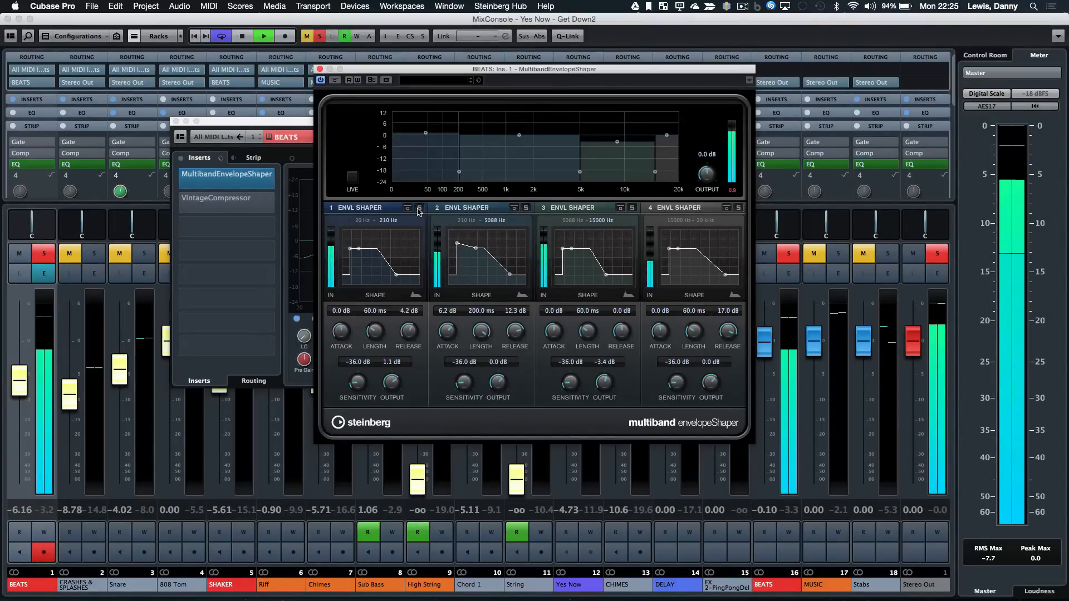
{"action": "left_click", "coordinate": [407, 208]}
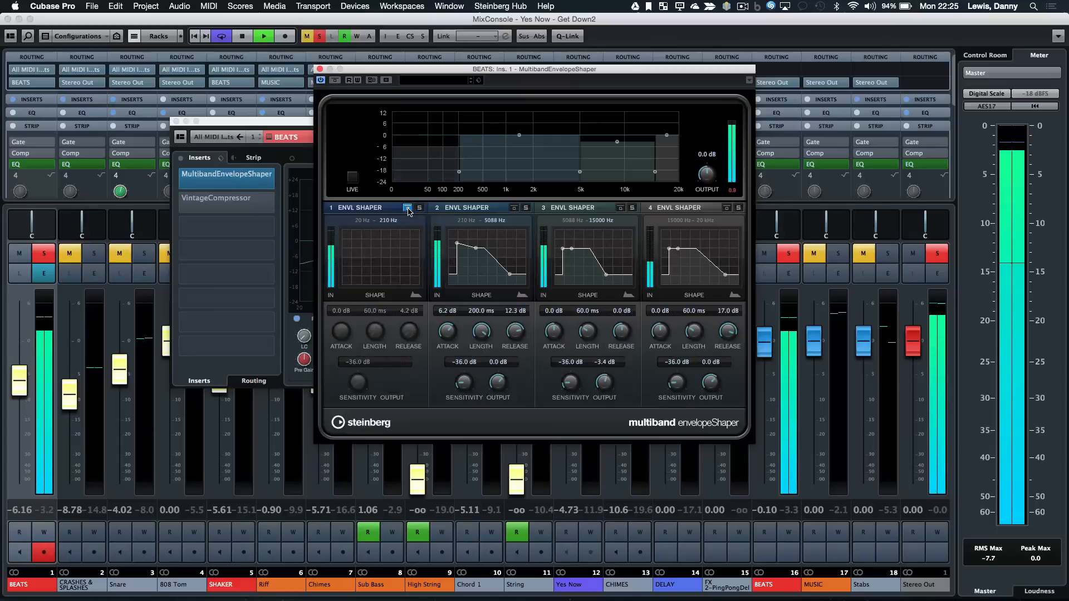
{"action": "left_click", "coordinate": [407, 208]}
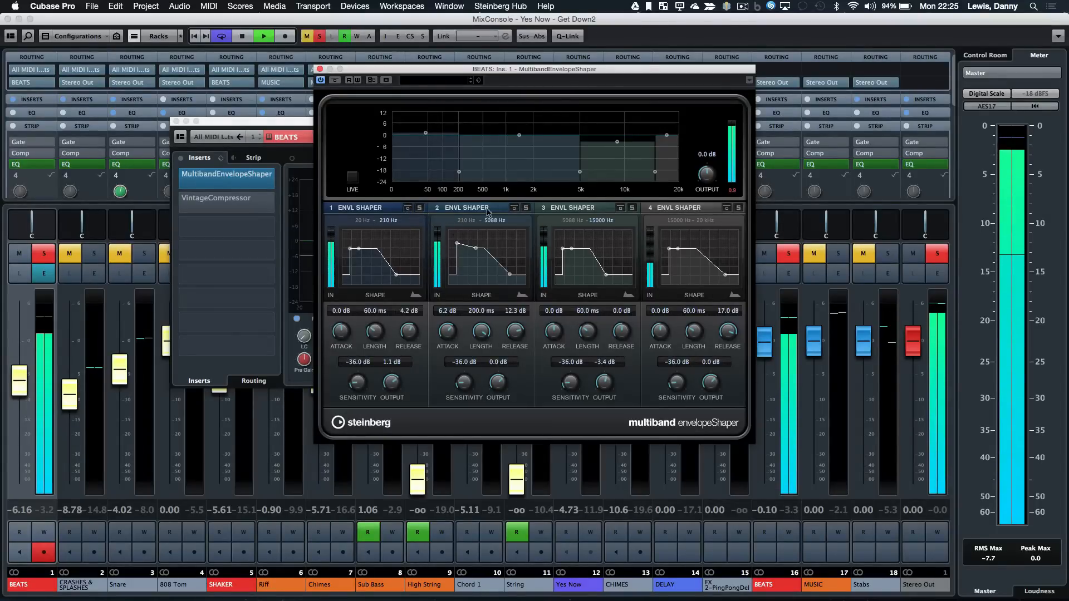
Solo the shaper's second band, compare its sound with its envelope shaping bypassed and active, and stop playback
{"action": "left_click", "coordinate": [525, 208]}
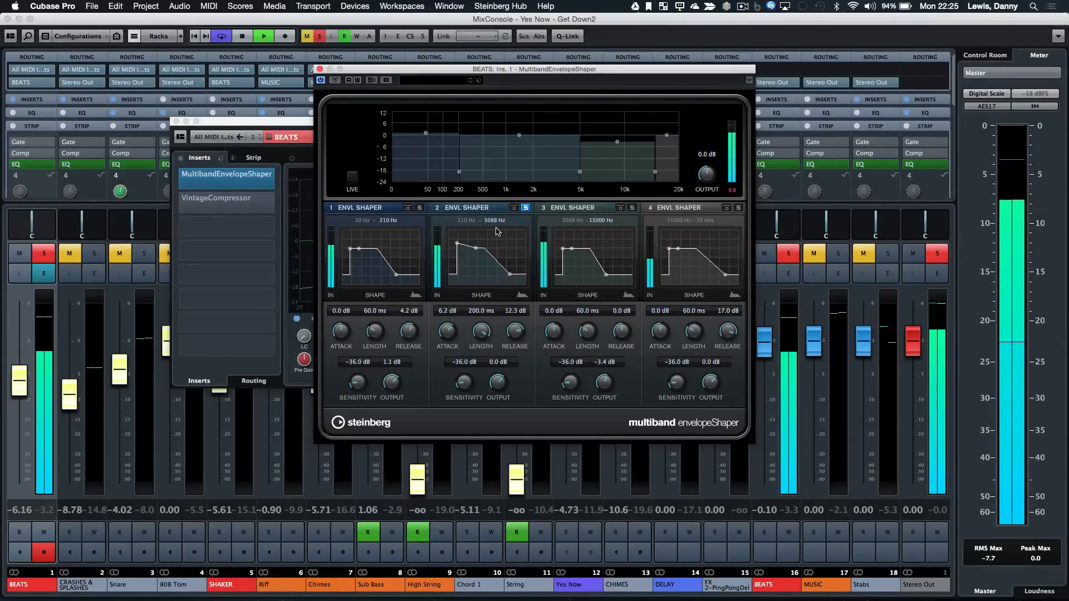
{"action": "left_click", "coordinate": [513, 208]}
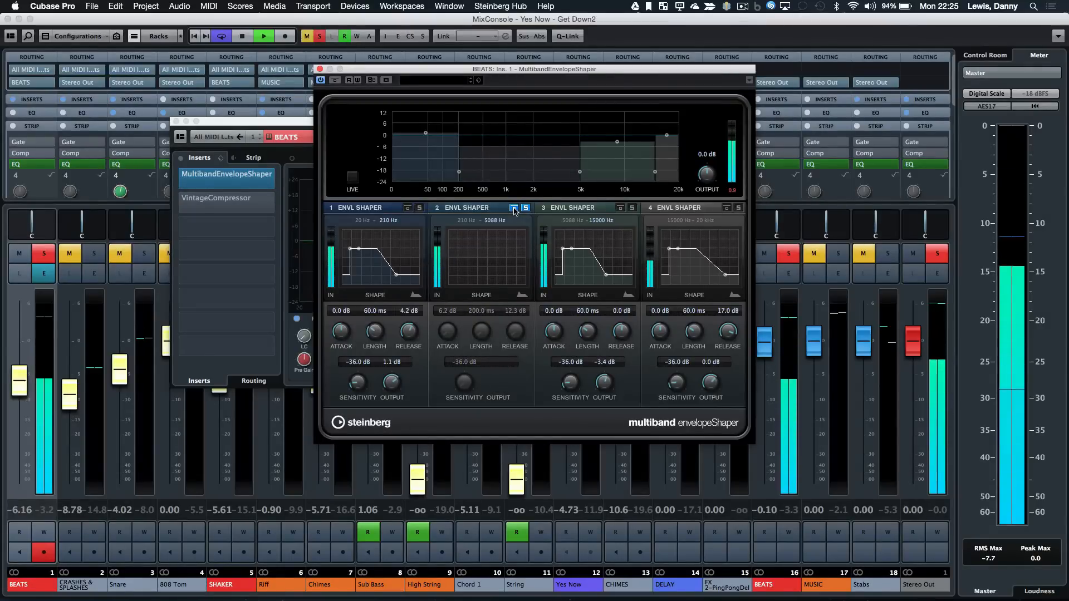
{"action": "left_click", "coordinate": [514, 209]}
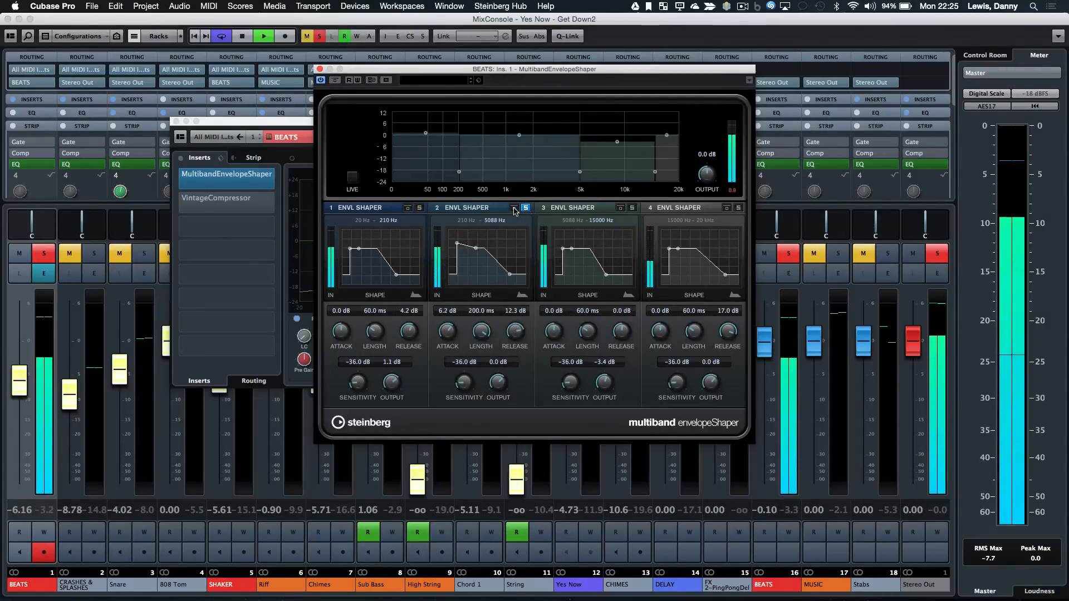
{"action": "key", "text": "space"}
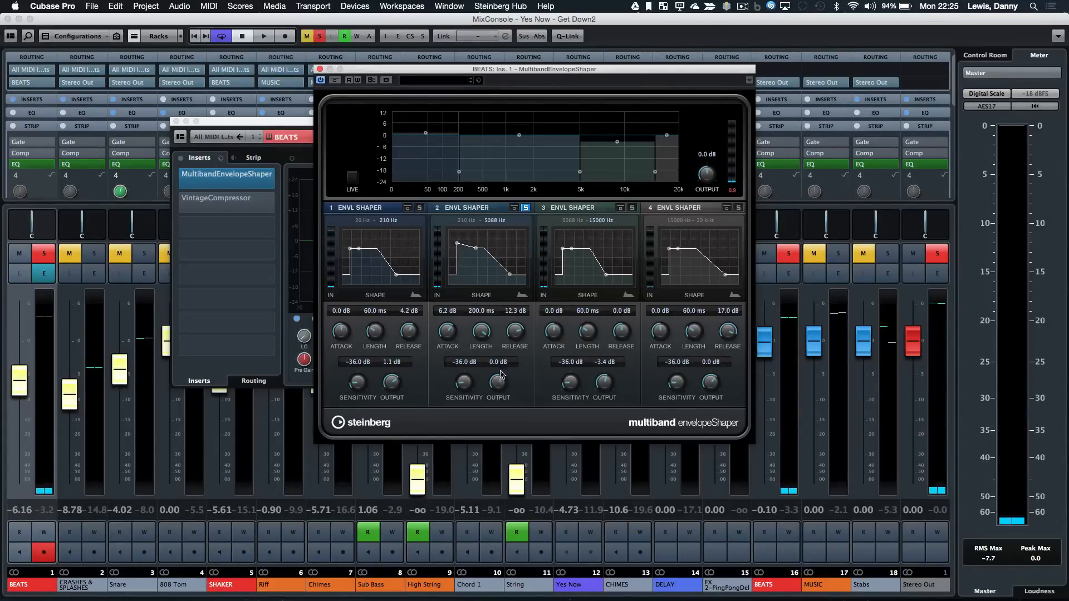
Solo the shaper's third band during playback, then solo the fourth band and compare it with its envelope shaping bypassed and active
{"action": "left_click", "coordinate": [526, 208]}
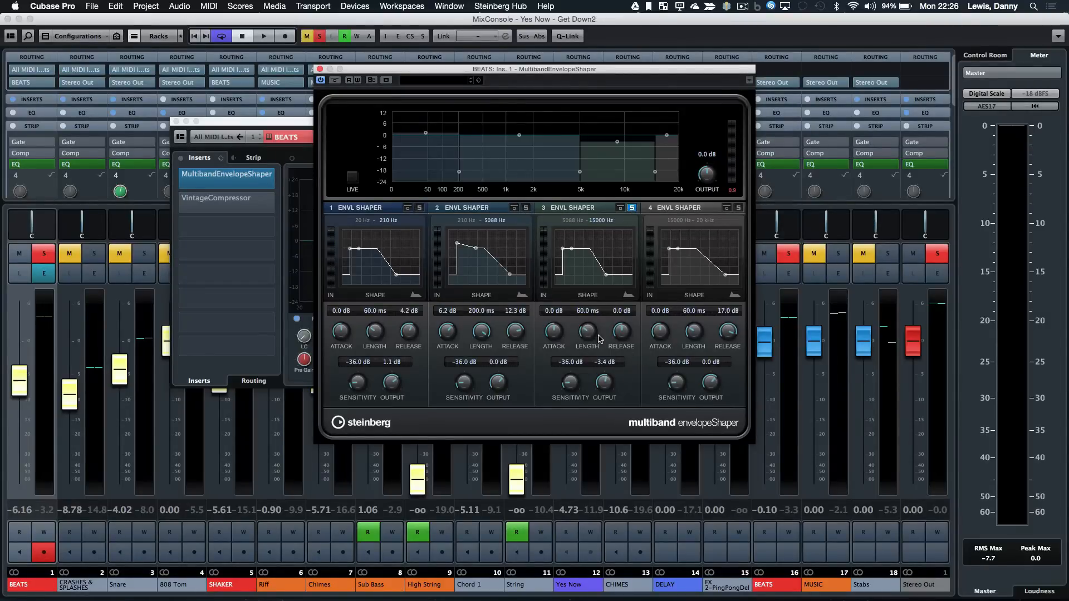
{"action": "key", "text": "space"}
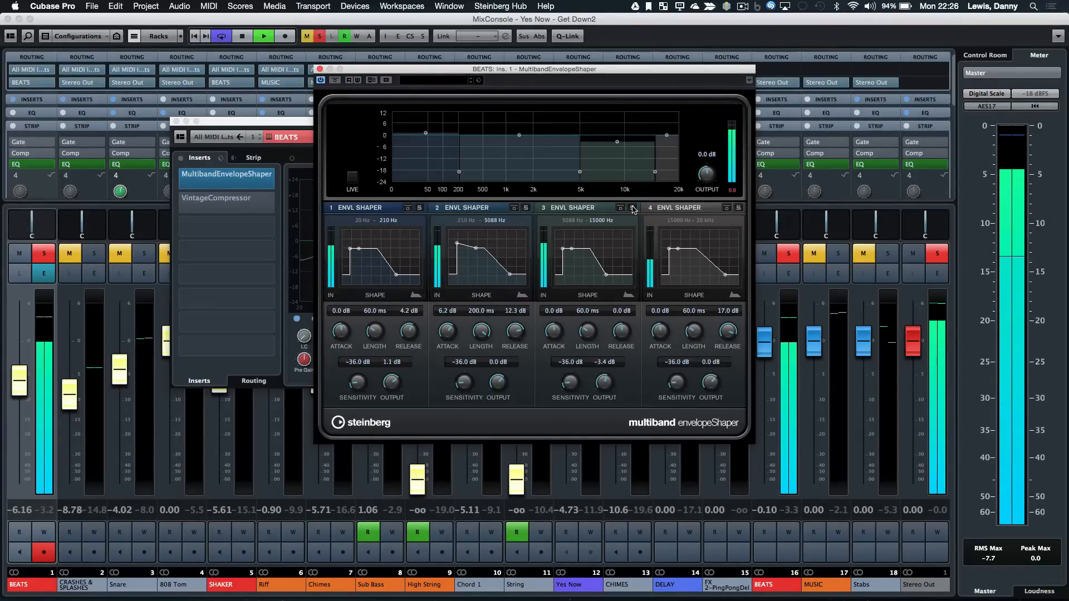
{"action": "left_click", "coordinate": [738, 208]}
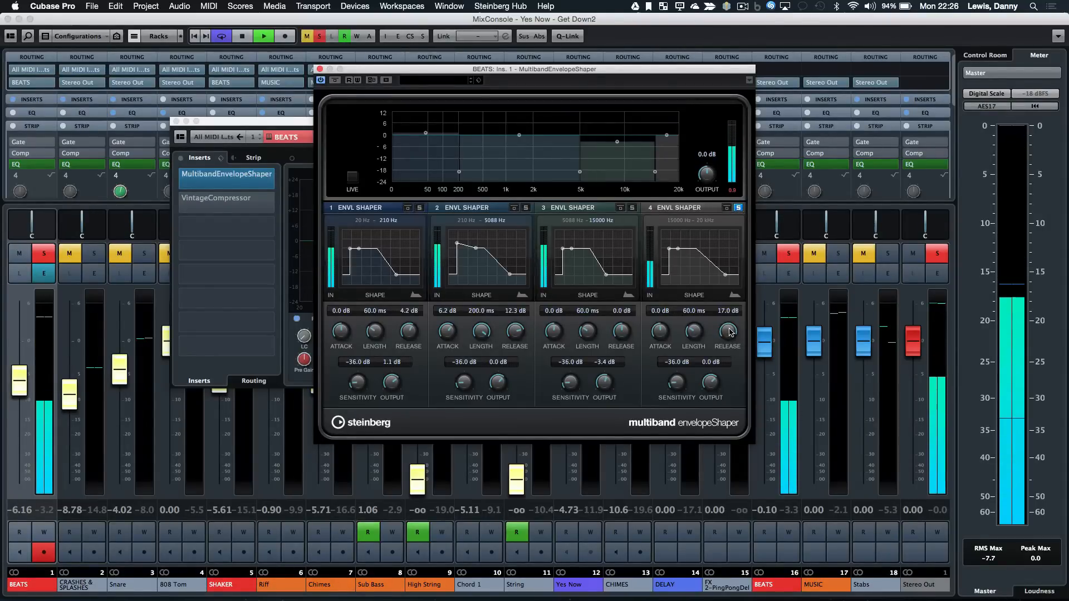
{"action": "left_click", "coordinate": [725, 208]}
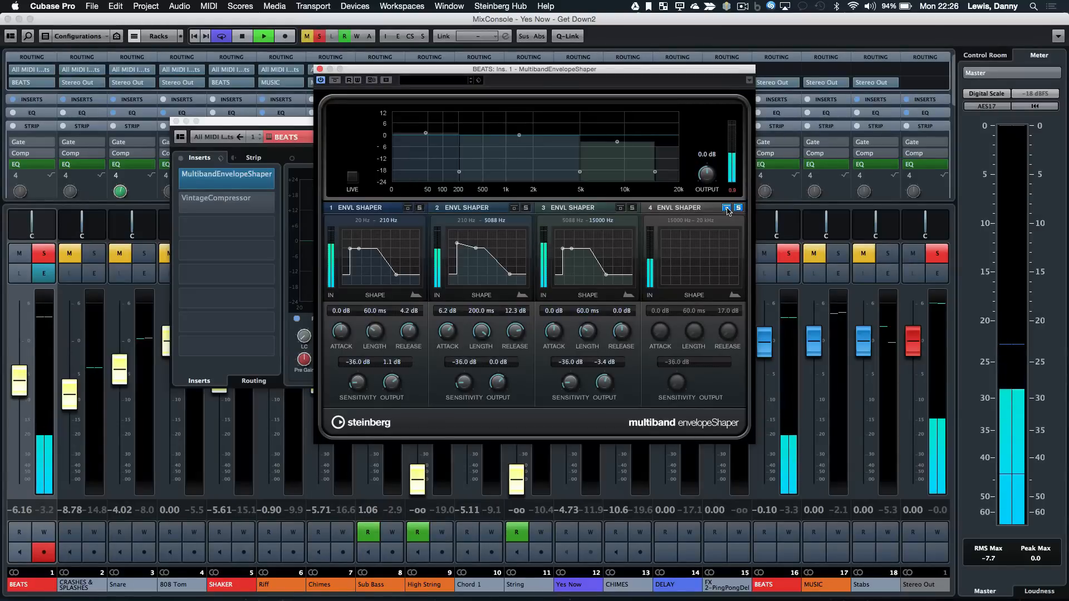
{"action": "left_click", "coordinate": [727, 208]}
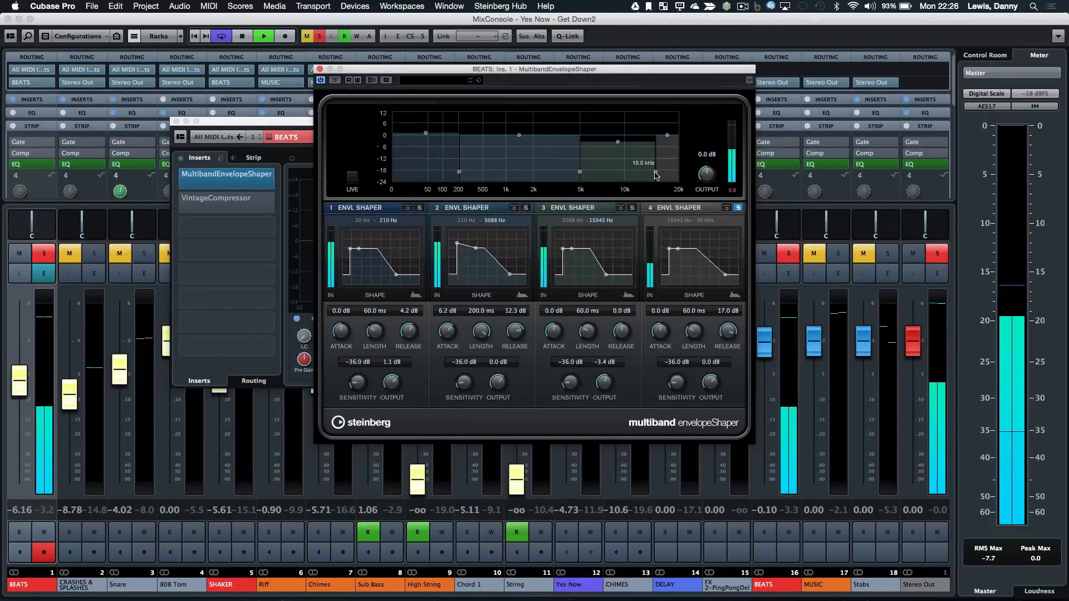
Lower the crossover between bands three and four to about 10.1 kHz, compare band four's shaping bypassed and active, and settle on 11.2 kHz
{"action": "left_click_drag", "start_coordinate": [655, 173], "coordinate": [624, 173]}
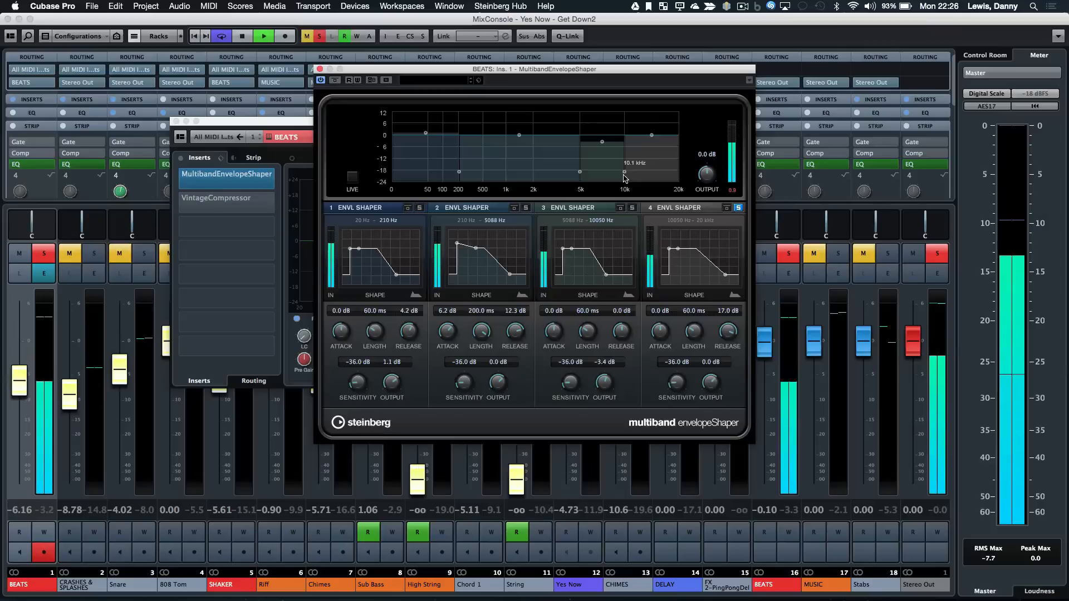
{"action": "left_click", "coordinate": [726, 208]}
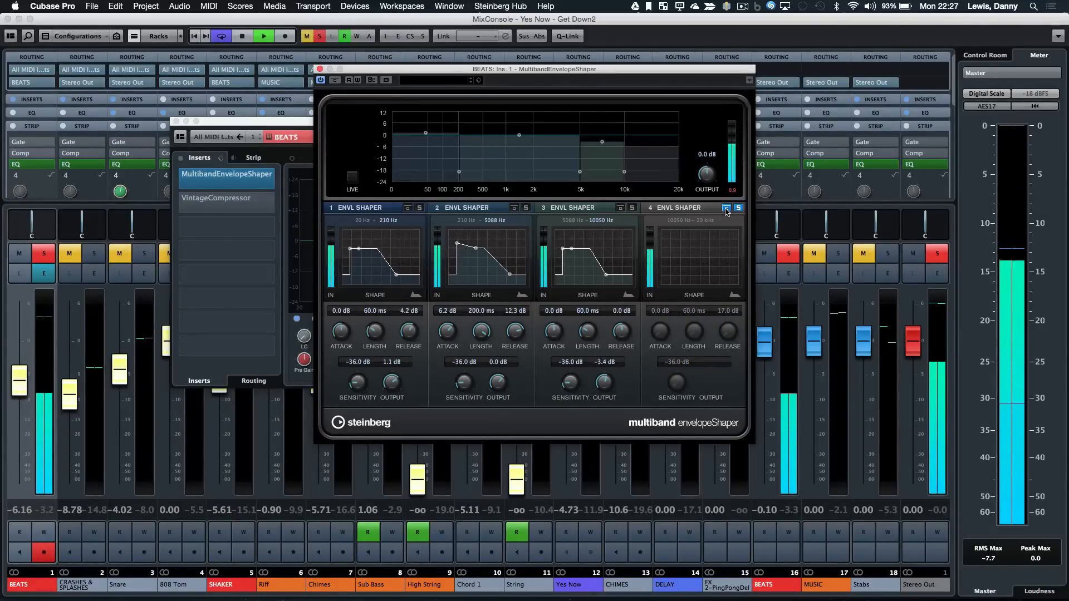
{"action": "left_click", "coordinate": [726, 208]}
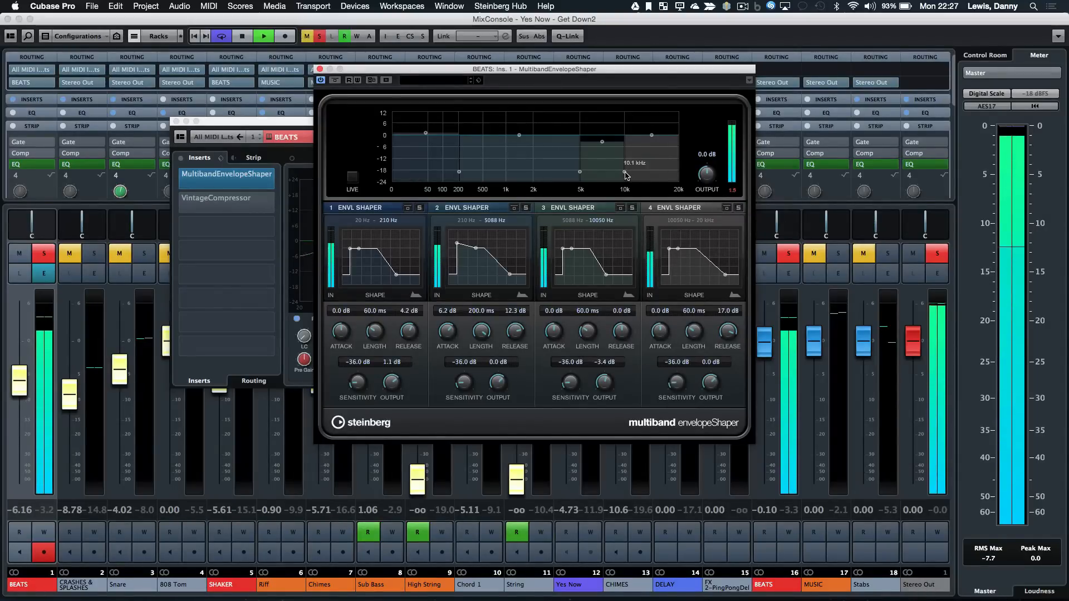
{"action": "left_click_drag", "start_coordinate": [624, 171], "coordinate": [632, 175]}
{"action": "key", "text": "space"}
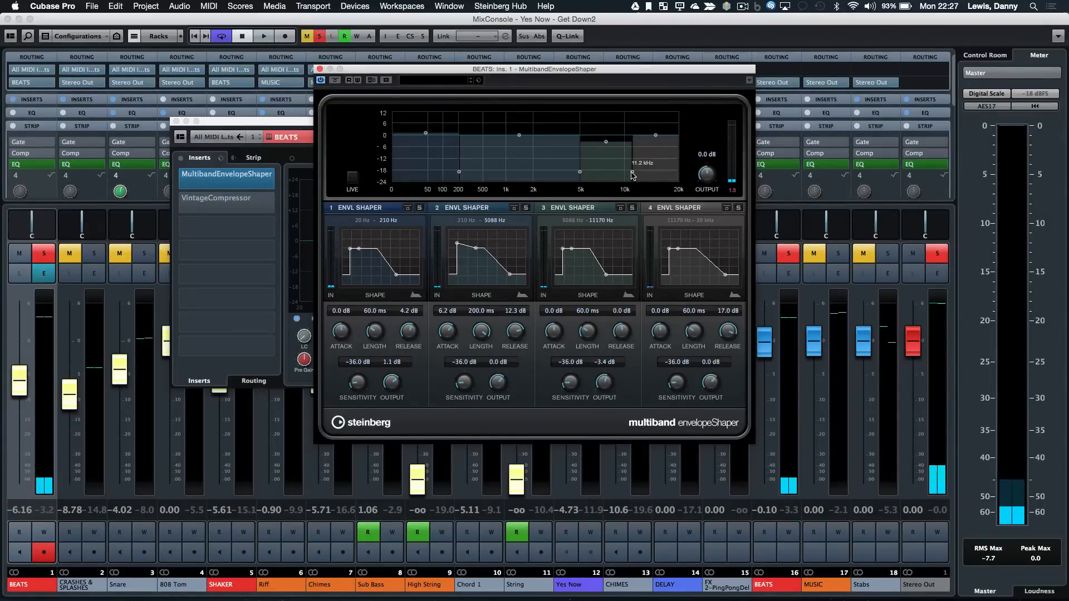
Compare the playing beats with the whole MultibandEnvelopeShaper bypassed and active, stop playback and close the effect
{"action": "left_click", "coordinate": [336, 80]}
{"action": "key", "text": "space"}
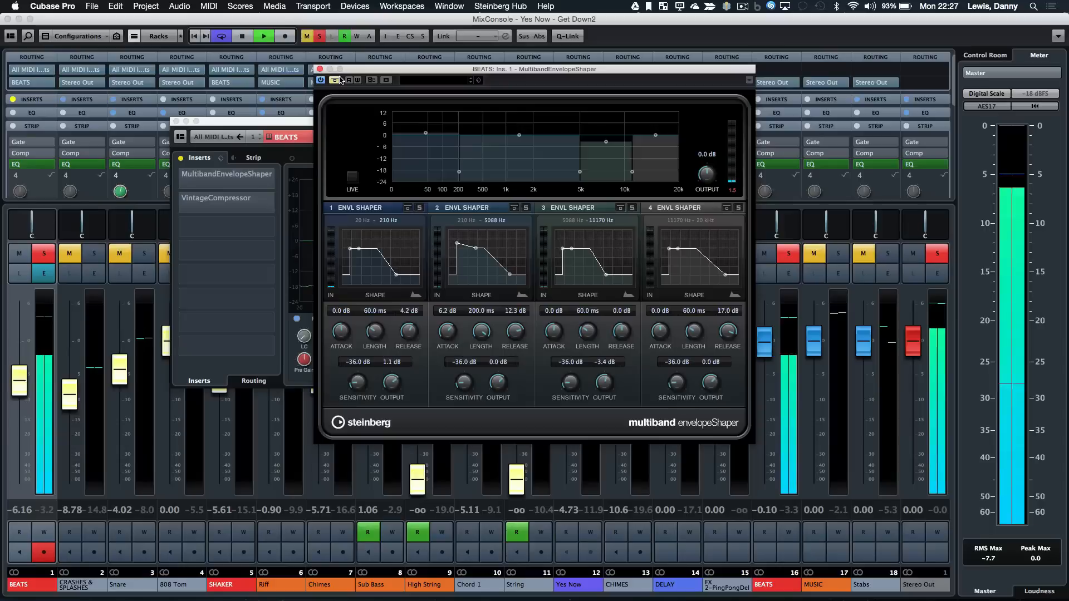
{"action": "left_click", "coordinate": [334, 80]}
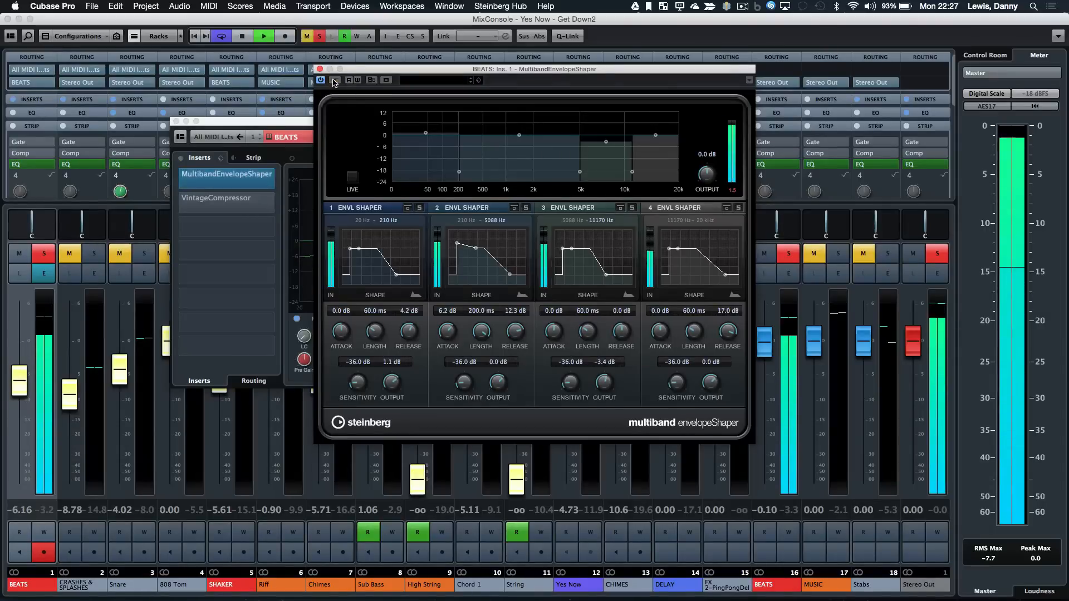
{"action": "key", "text": "space"}
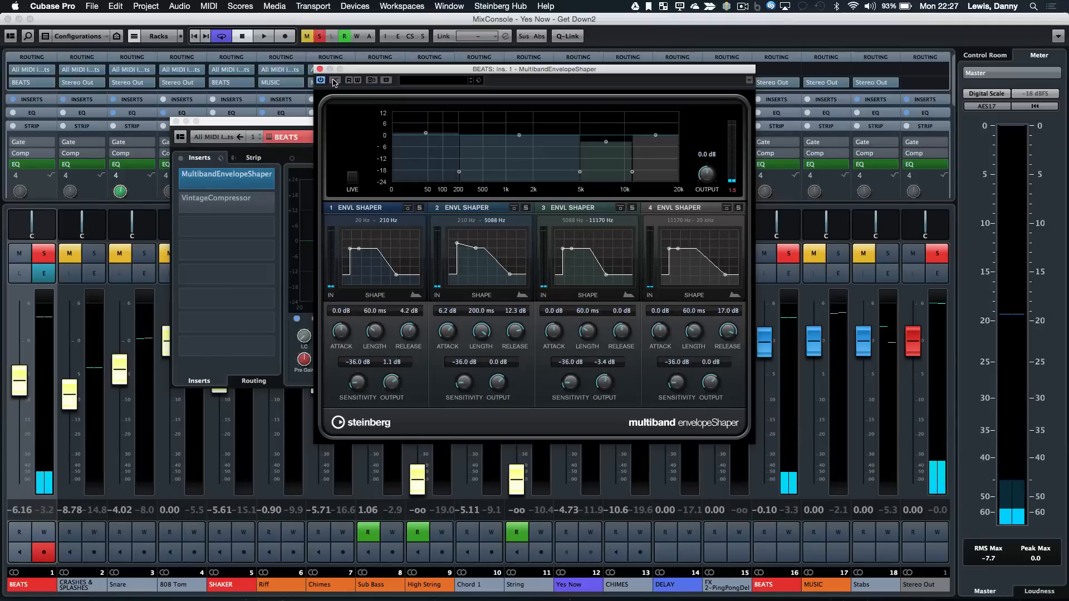
{"action": "left_click", "coordinate": [320, 69]}
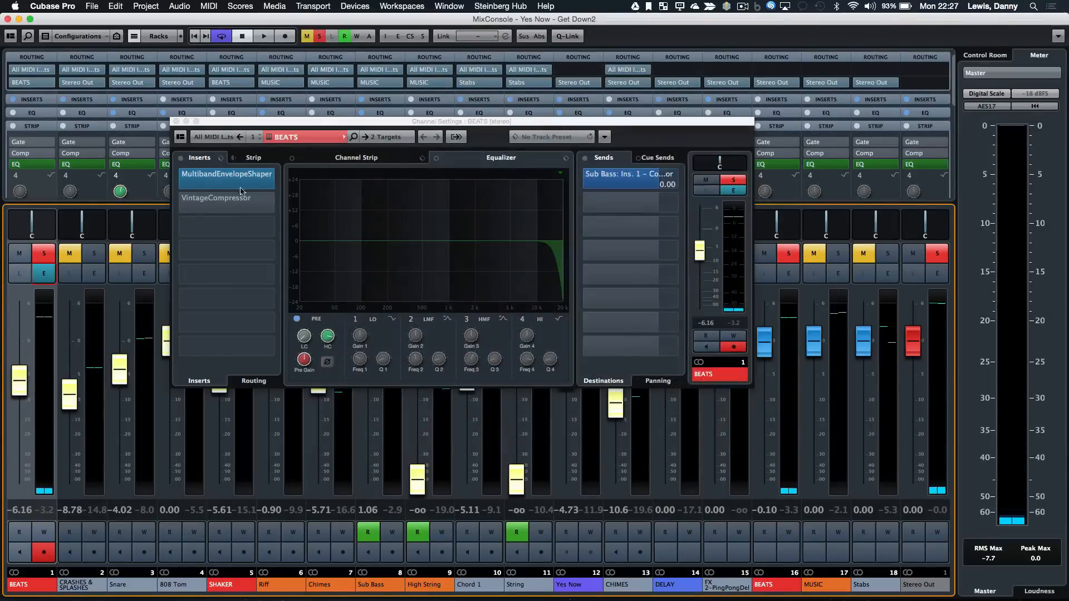
Open the VintageCompressor insert, compare the beats with it bypassed and active, and close the compressor and the channel settings
{"action": "left_click", "coordinate": [221, 208]}
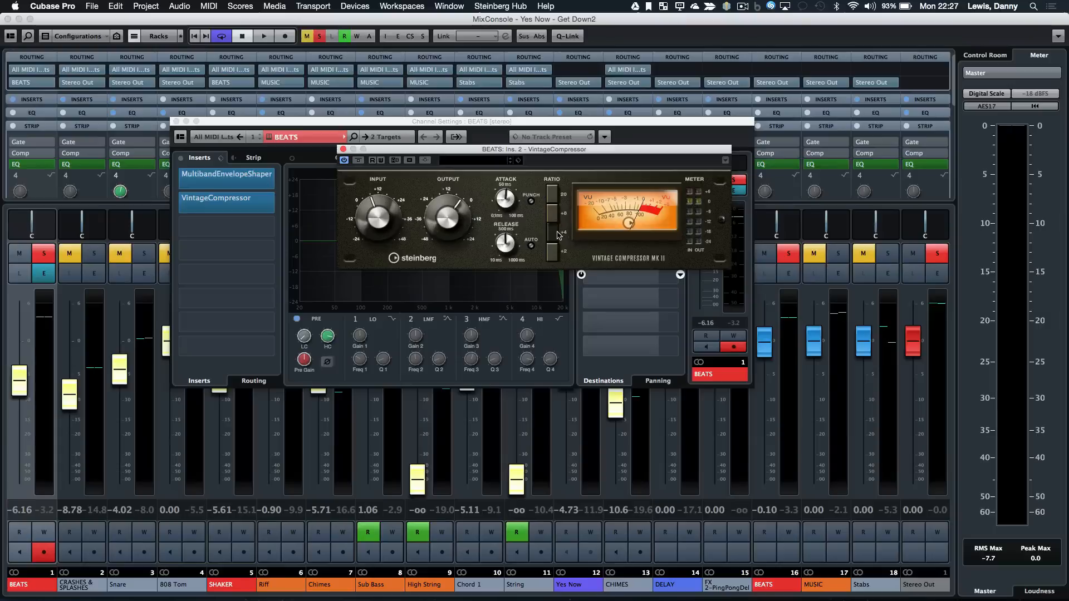
{"action": "mouse_move", "coordinate": [227, 236]}
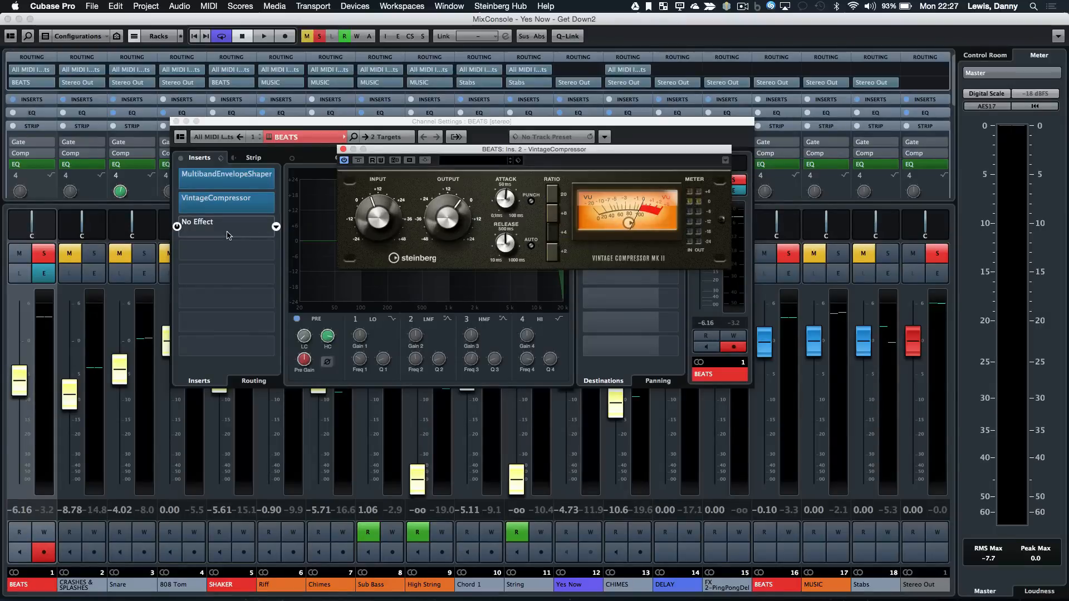
{"action": "key", "text": "space"}
{"action": "left_click", "coordinate": [358, 161]}
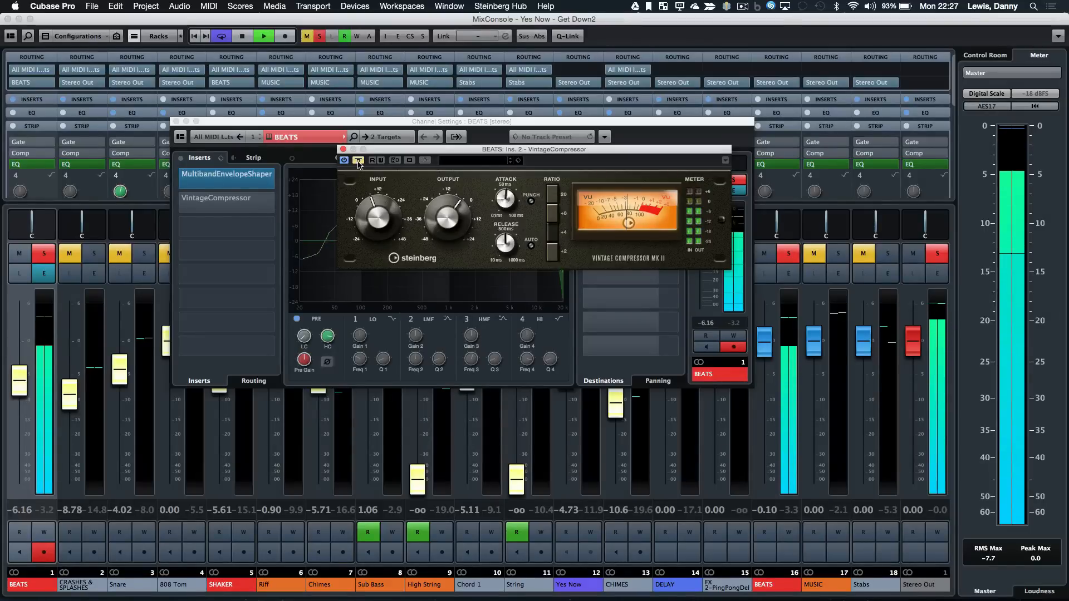
{"action": "left_click", "coordinate": [358, 161]}
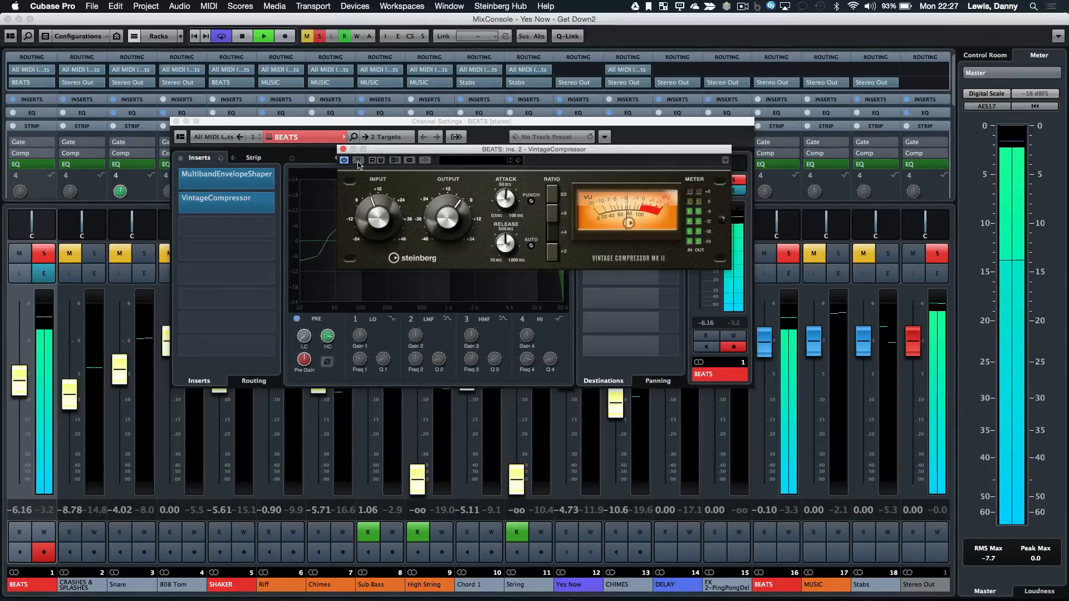
{"action": "key", "text": "space"}
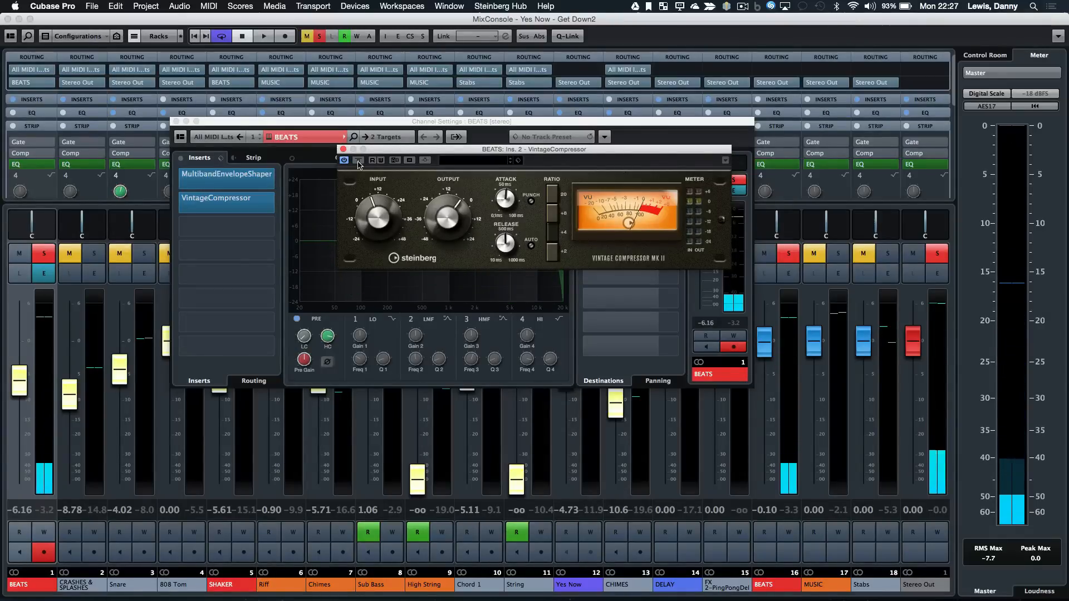
{"action": "left_click", "coordinate": [343, 149]}
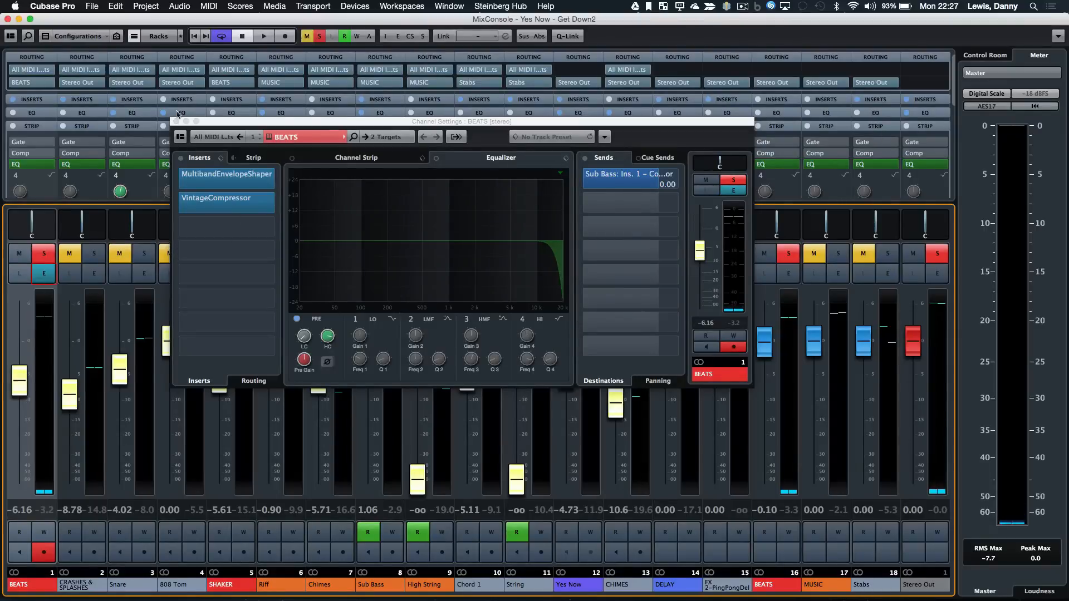
{"action": "left_click", "coordinate": [177, 121]}
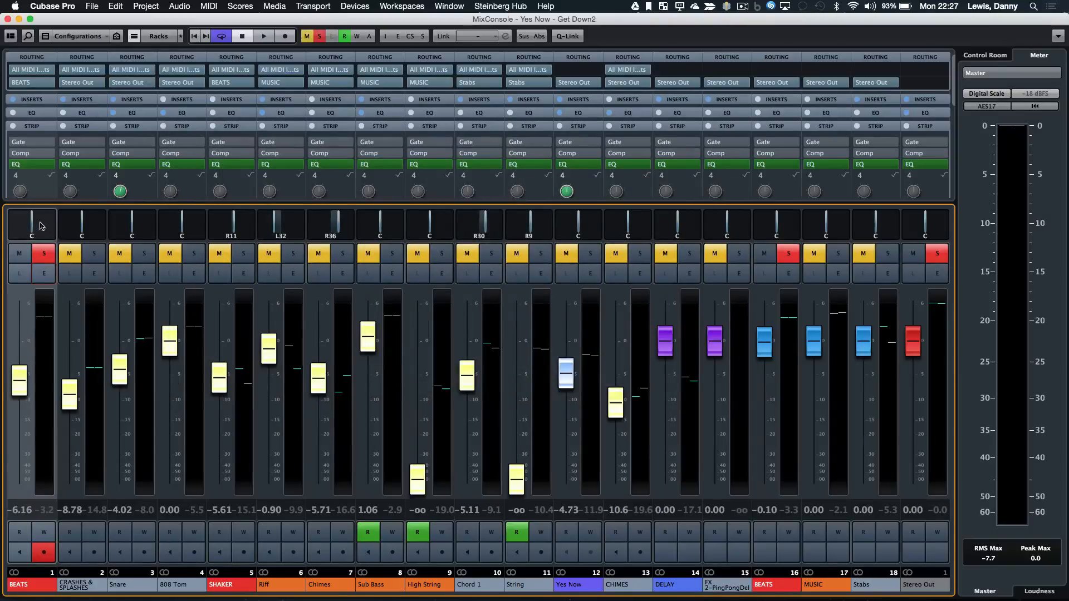
Solo the CRASHES & SPLASHES, Snare, 808 Tom and SHAKER channels in addition to BEATS
{"action": "left_click", "coordinate": [95, 255]}
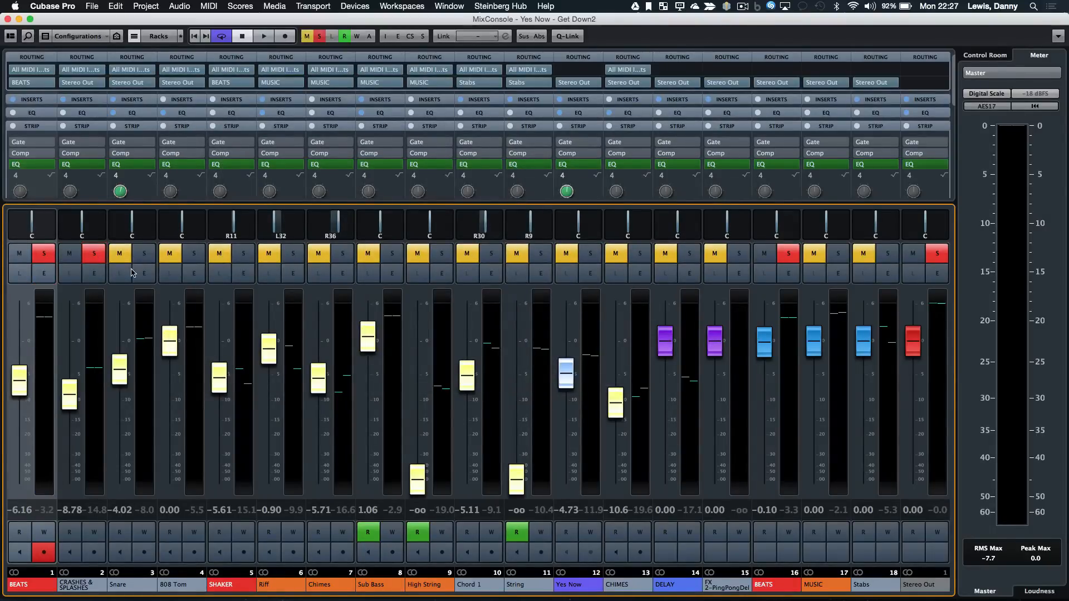
{"action": "left_click", "coordinate": [144, 254]}
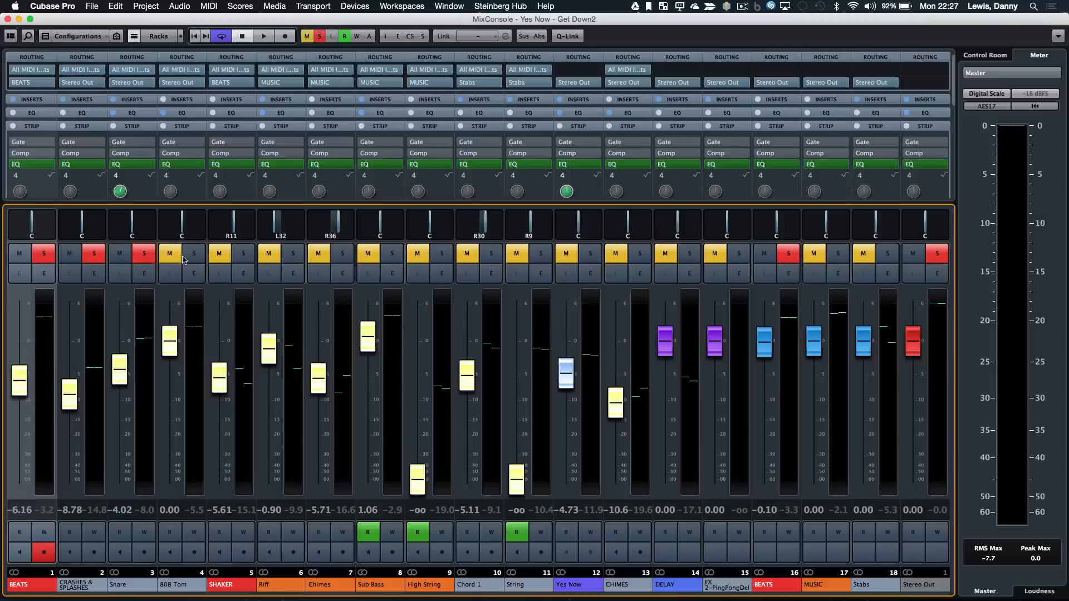
{"action": "left_click", "coordinate": [194, 254]}
{"action": "left_click", "coordinate": [245, 255]}
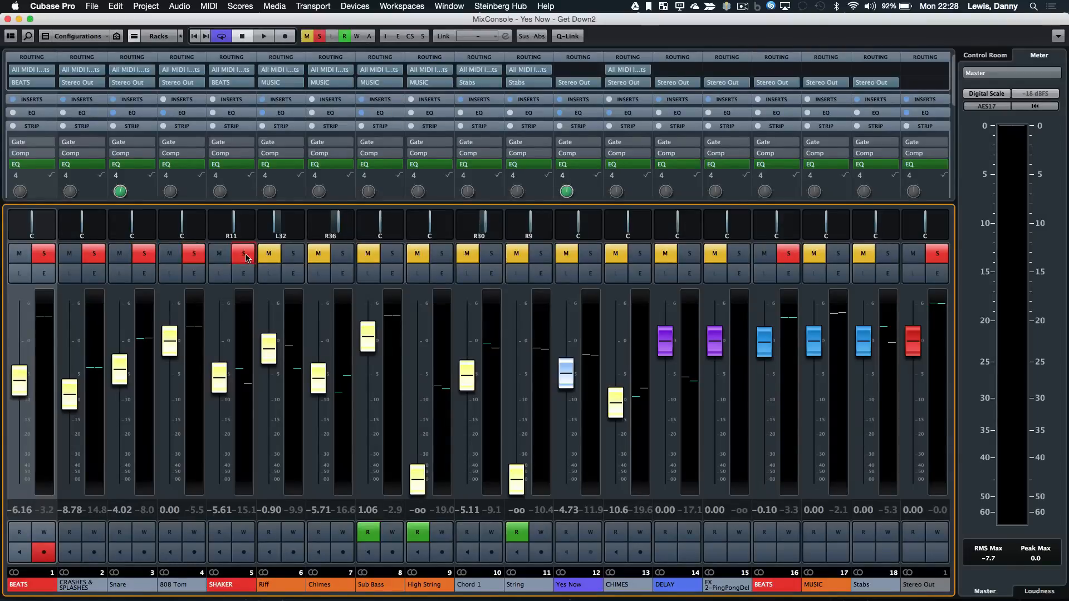
{"action": "key", "text": "fn"}
{"action": "key", "text": "fn"}
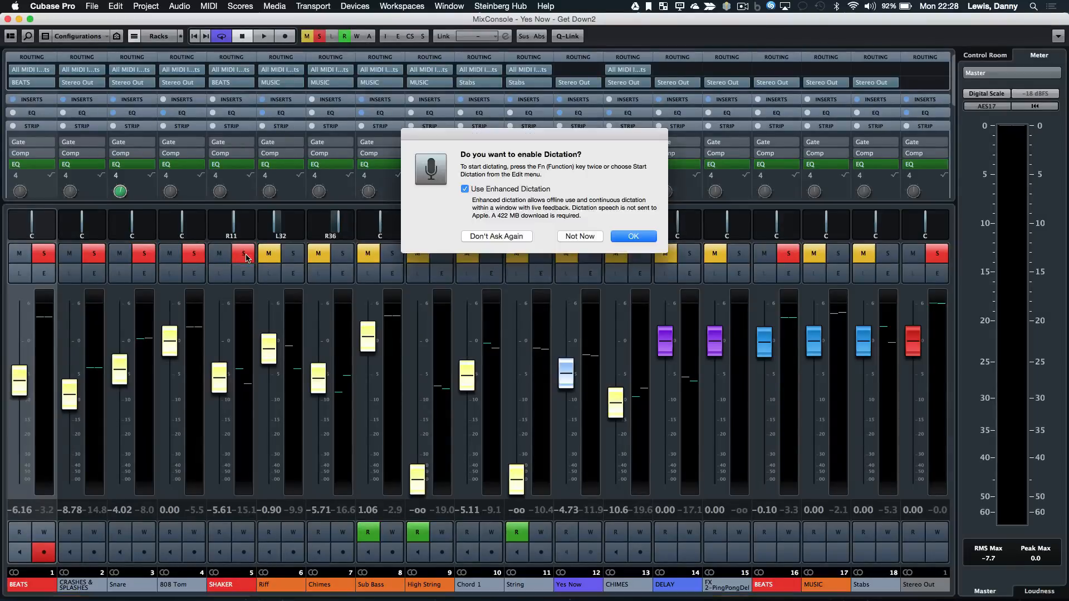
{"action": "left_click", "coordinate": [615, 239]}
Return to the project window, enlarge the timeline around bars 9 to 17, and select the CRASHES & SPLASHES part at bar 9
{"action": "key", "text": "F3"}
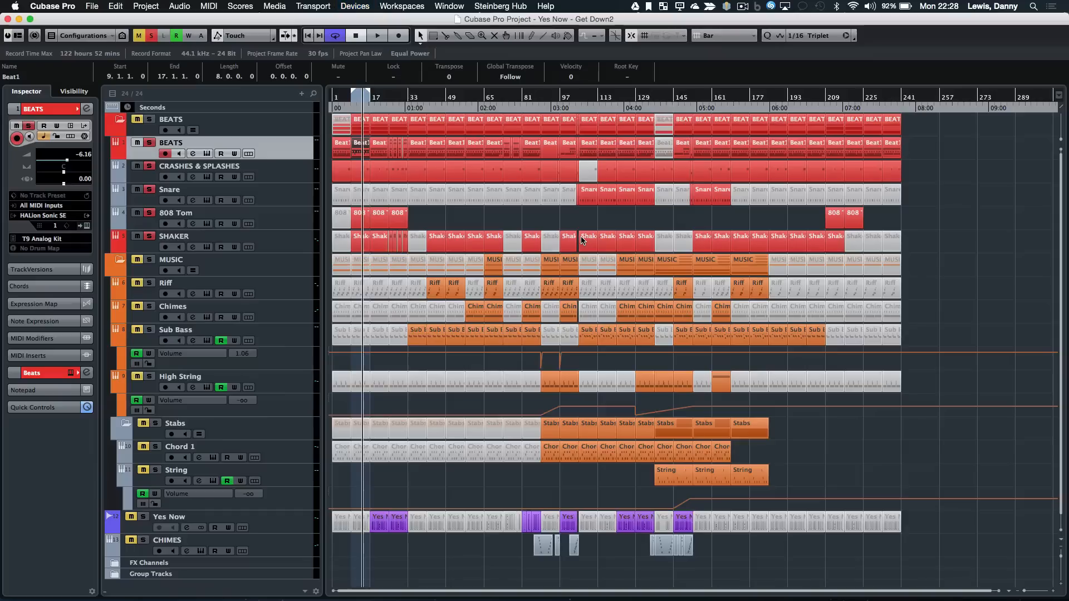
{"action": "key", "text": "h"}
{"action": "key", "text": "h"}
{"action": "key", "text": "h"}
{"action": "key", "text": "h"}
{"action": "key", "text": "h"}
{"action": "key", "text": "h"}
{"action": "key", "text": "h"}
{"action": "key", "text": "h"}
{"action": "key", "text": "h"}
{"action": "key", "text": "h"}
{"action": "key", "text": "h"}
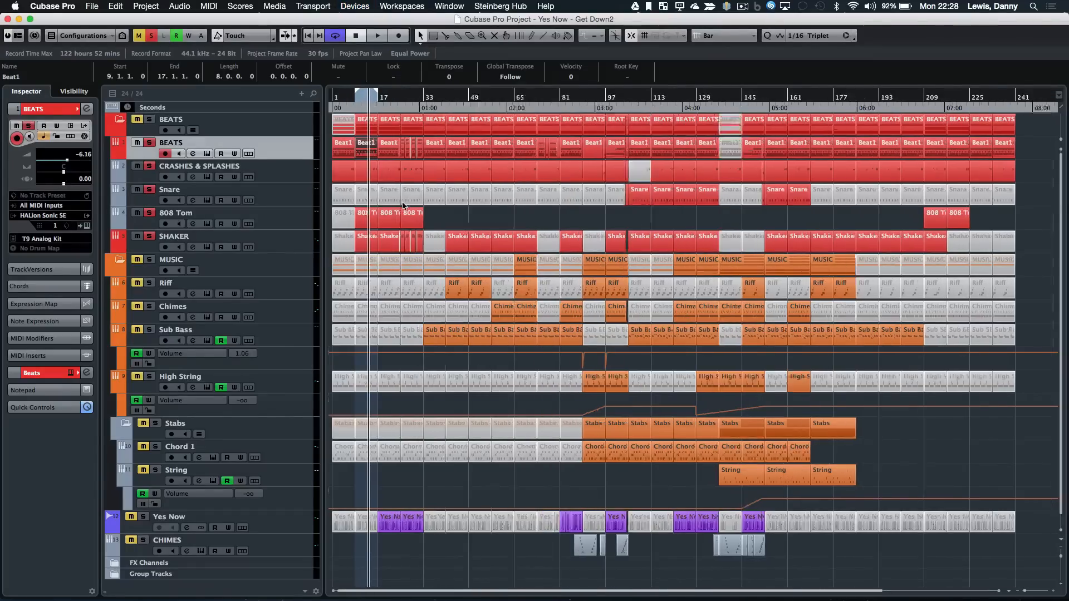
{"action": "key", "text": "h"}
{"action": "double_click", "coordinate": [543, 169]}
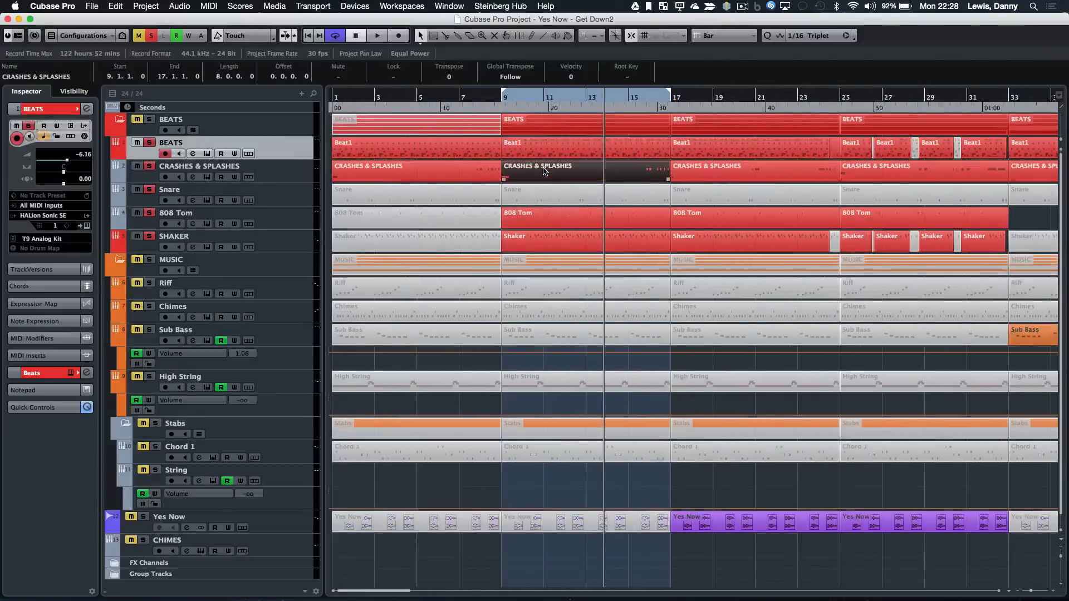
{"action": "key", "text": "Return"}
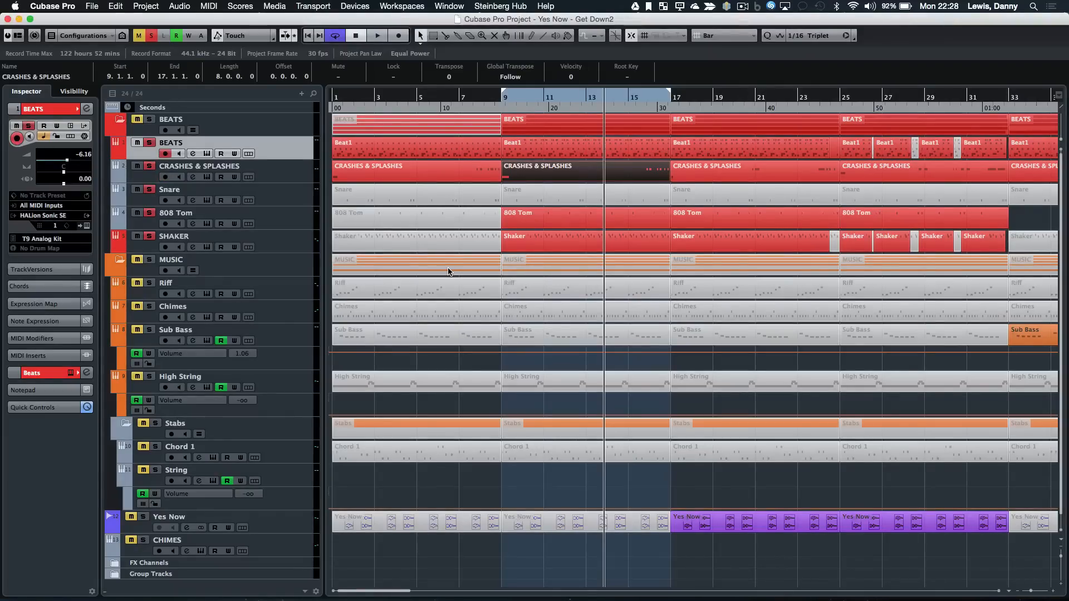
Select the 808 Tom and Shaker parts at bar 9 in turn, followed by the 808 Tom and SHAKER tracks
{"action": "left_click", "coordinate": [581, 220]}
{"action": "left_click", "coordinate": [580, 245]}
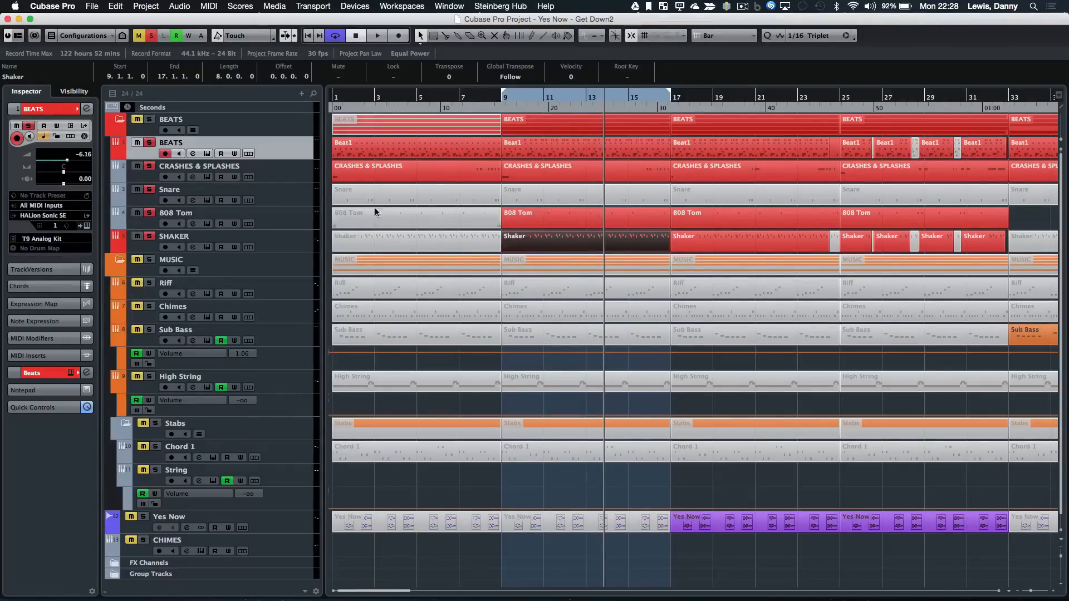
{"action": "left_click", "coordinate": [307, 221]}
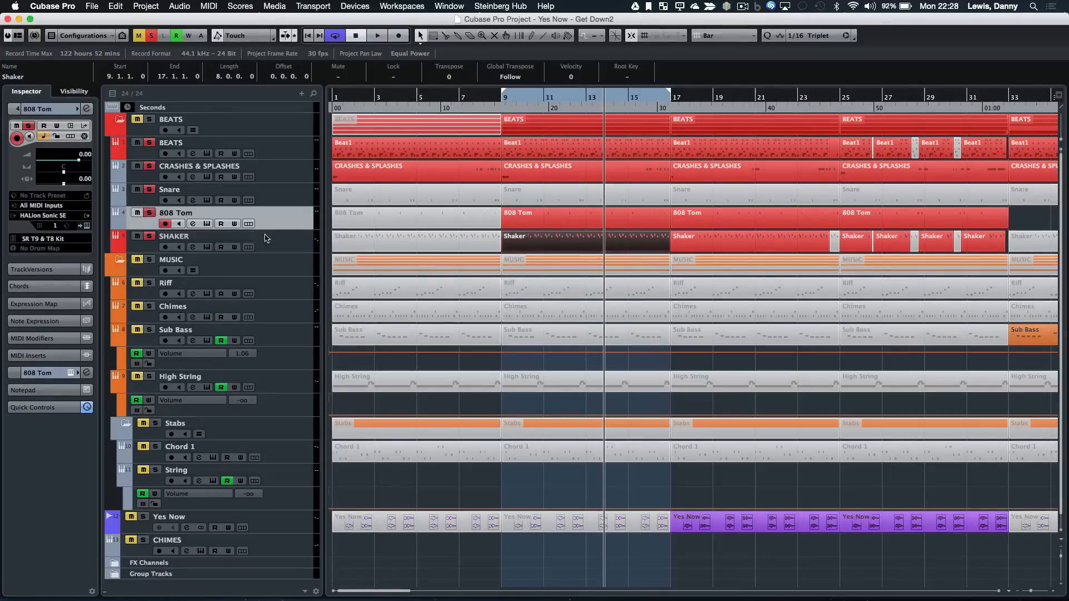
{"action": "left_click", "coordinate": [282, 244]}
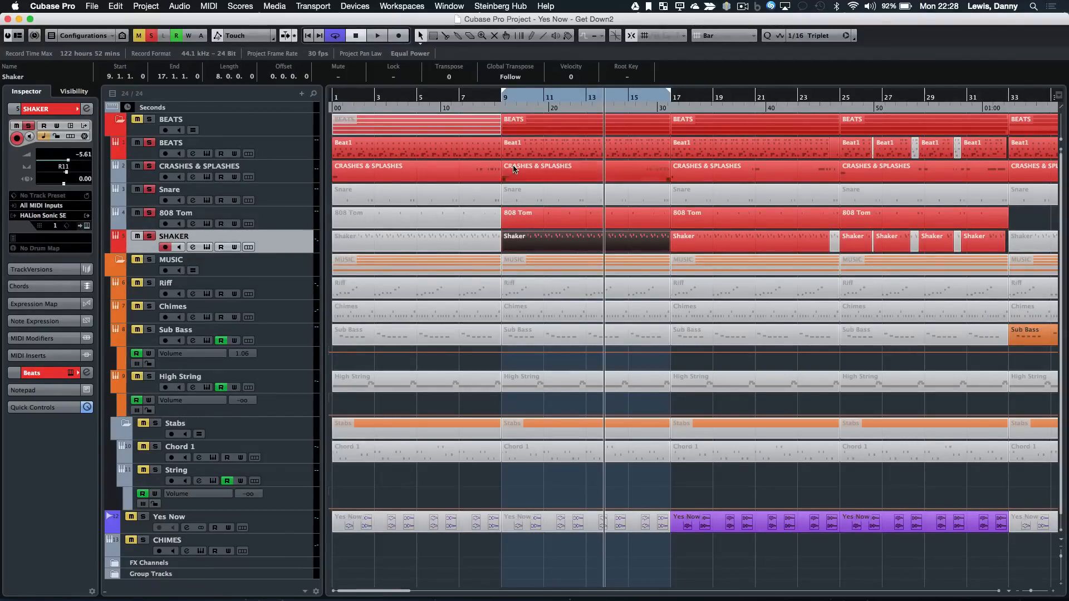
Play the soloed drum tracks from bar 9 and stop playback
{"action": "left_click", "coordinate": [503, 100]}
{"action": "key", "text": "space"}
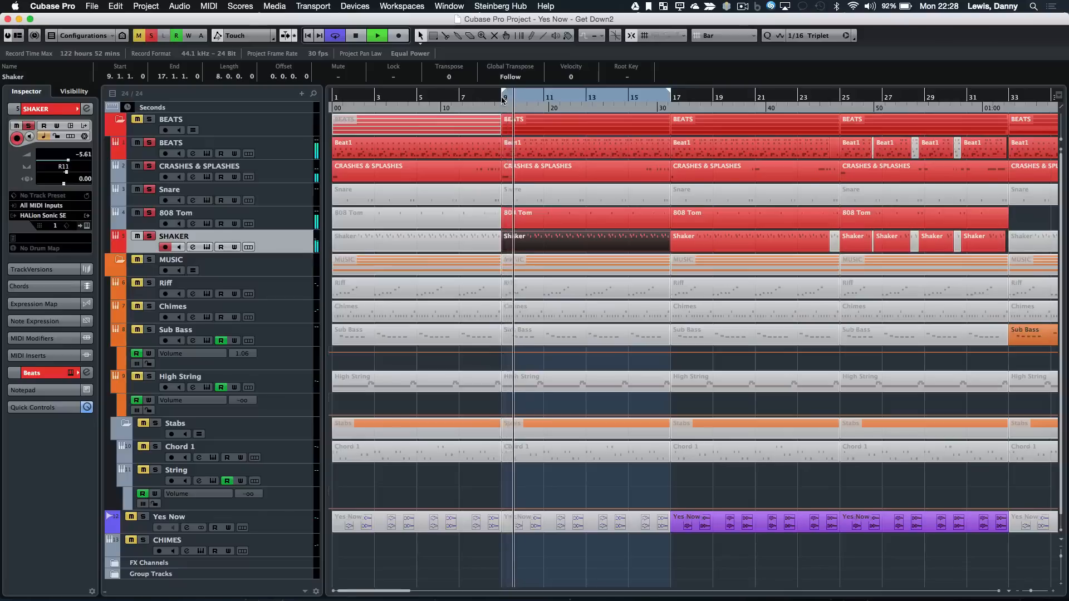
{"action": "key", "text": "space"}
Clear the solos on the drum tracks, solo only BEATS and 808 Tom, and play them from bar 9
{"action": "left_click", "coordinate": [150, 120]}
{"action": "left_click", "coordinate": [150, 120]}
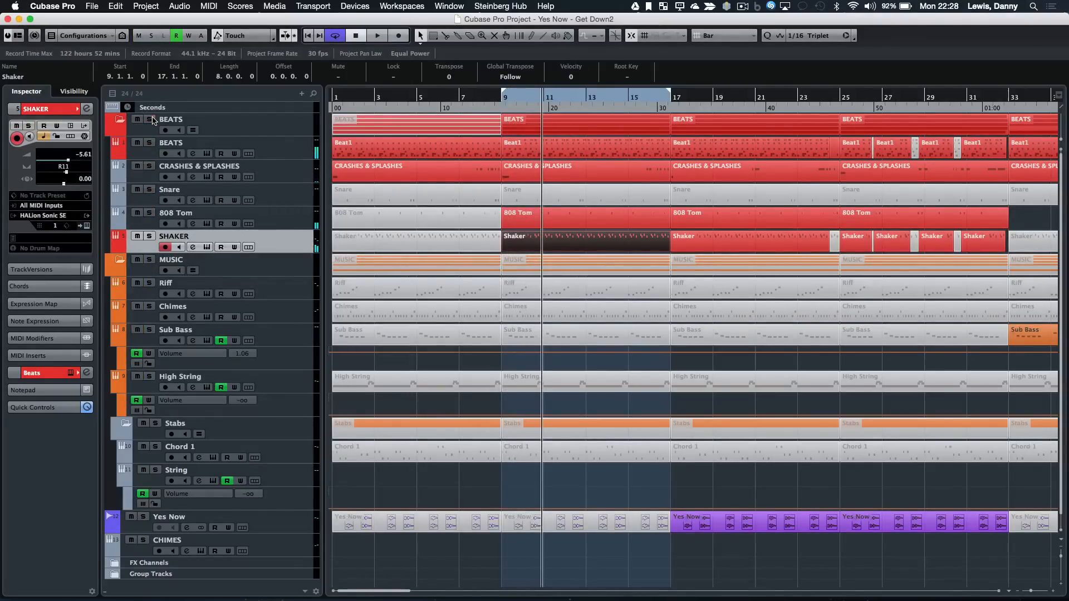
{"action": "left_click", "coordinate": [150, 213]}
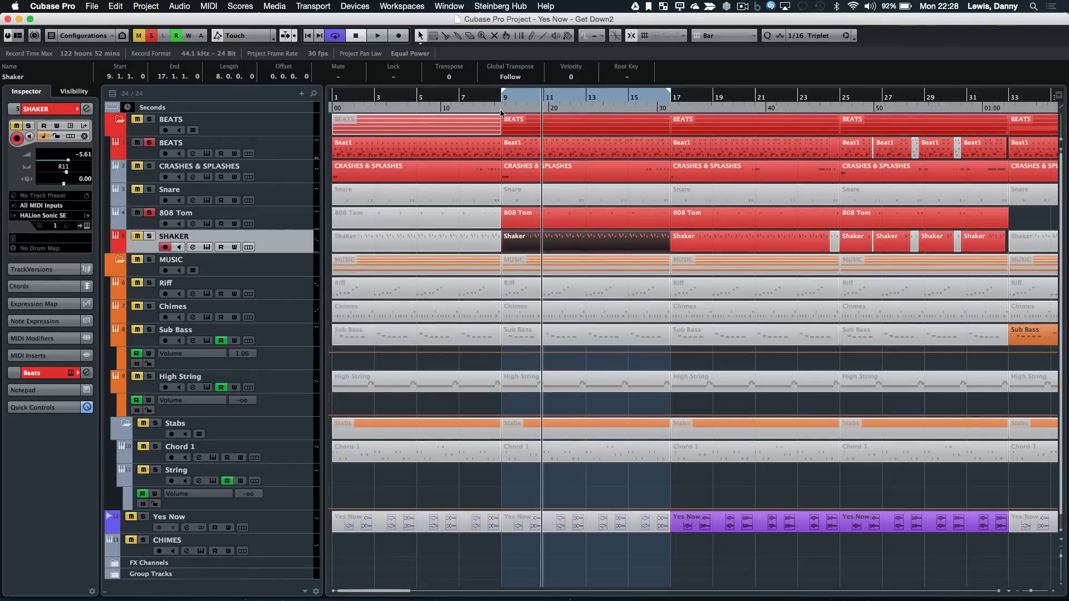
{"action": "key", "text": "space"}
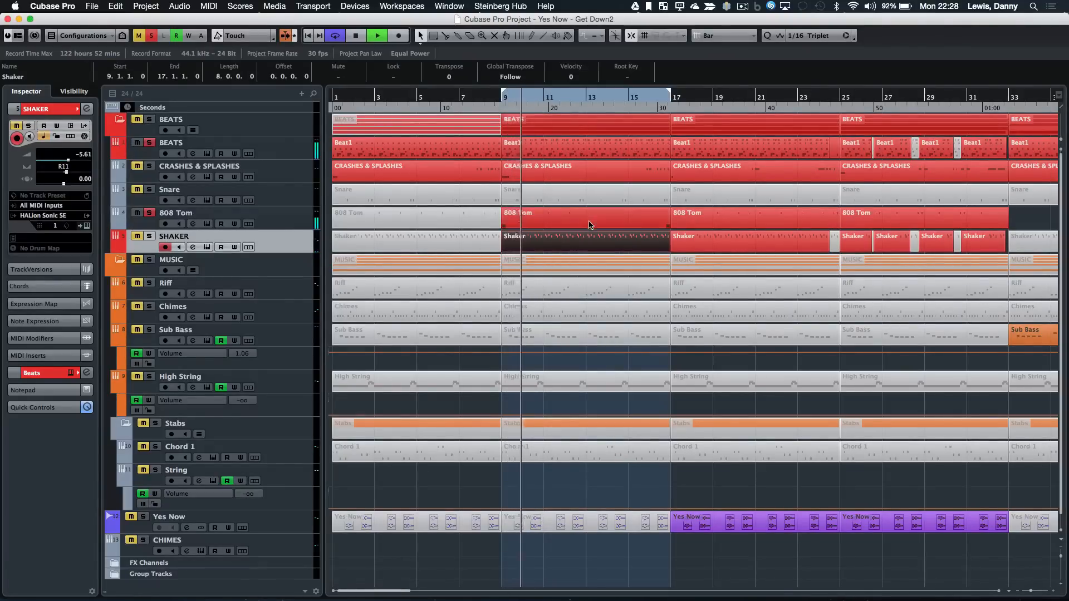
View the notes of the 808 Tom part at bar 9 in the Key Editor and return to the project window
{"action": "double_click", "coordinate": [590, 224]}
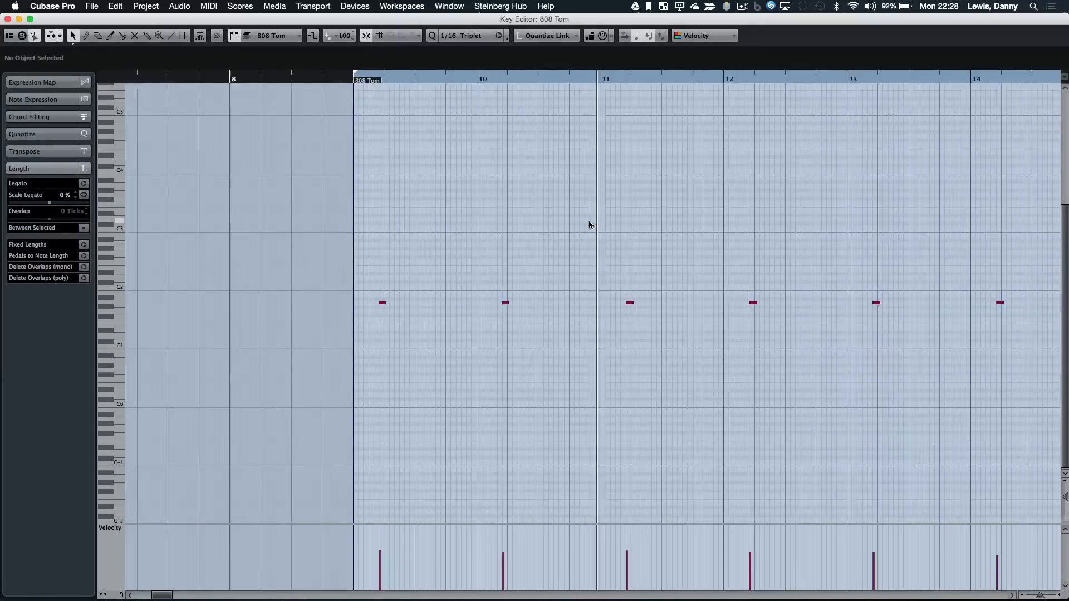
{"action": "key", "text": "Escape"}
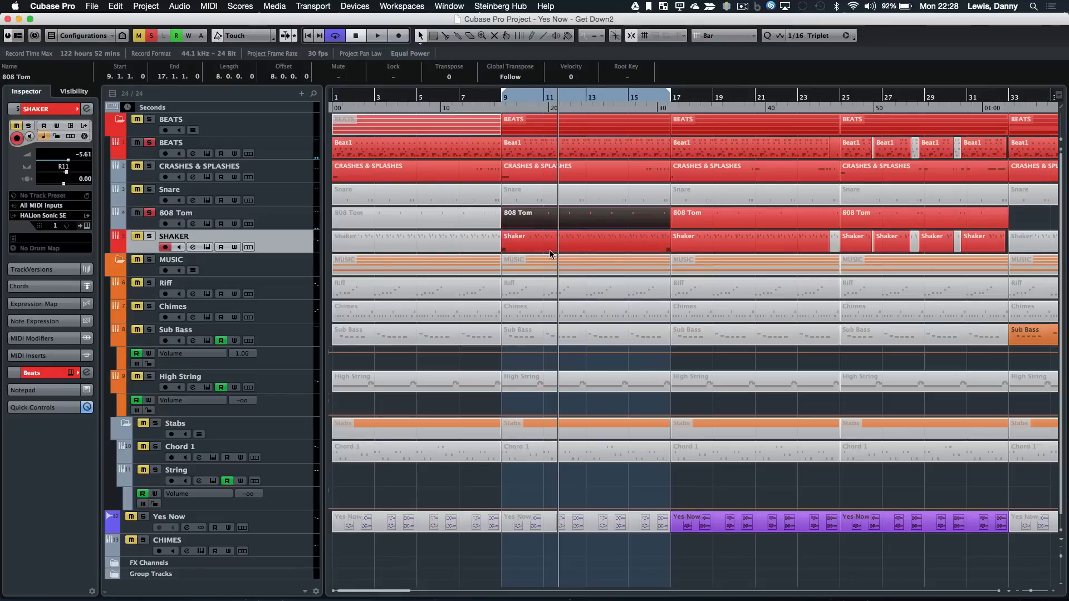
Solo SHAKER alongside BEATS and play them, dropping 808 Tom from the solo during playback
{"action": "left_click", "coordinate": [150, 236]}
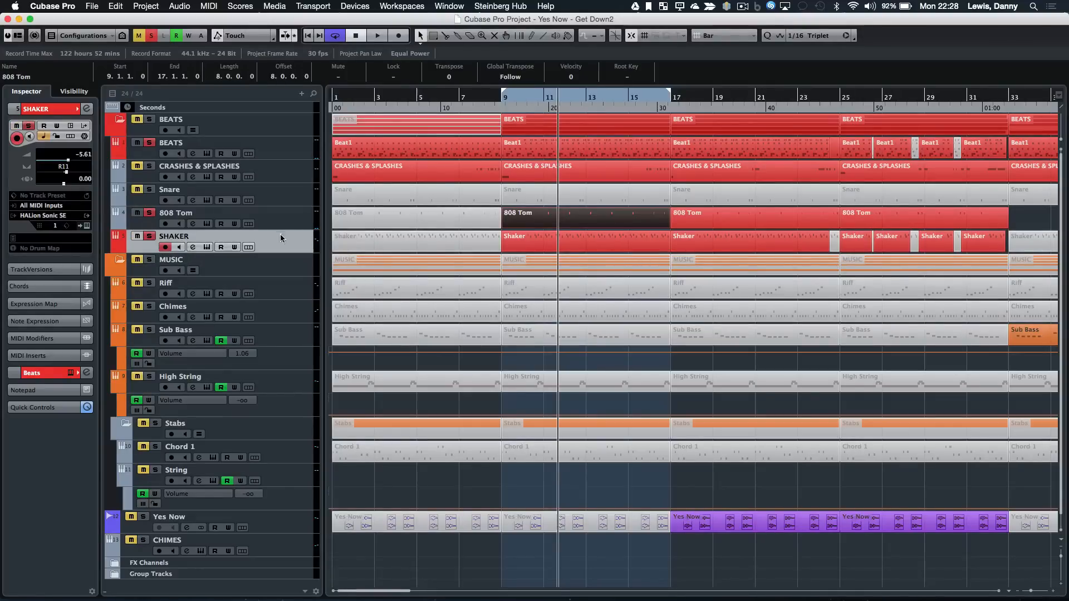
{"action": "key", "text": "space"}
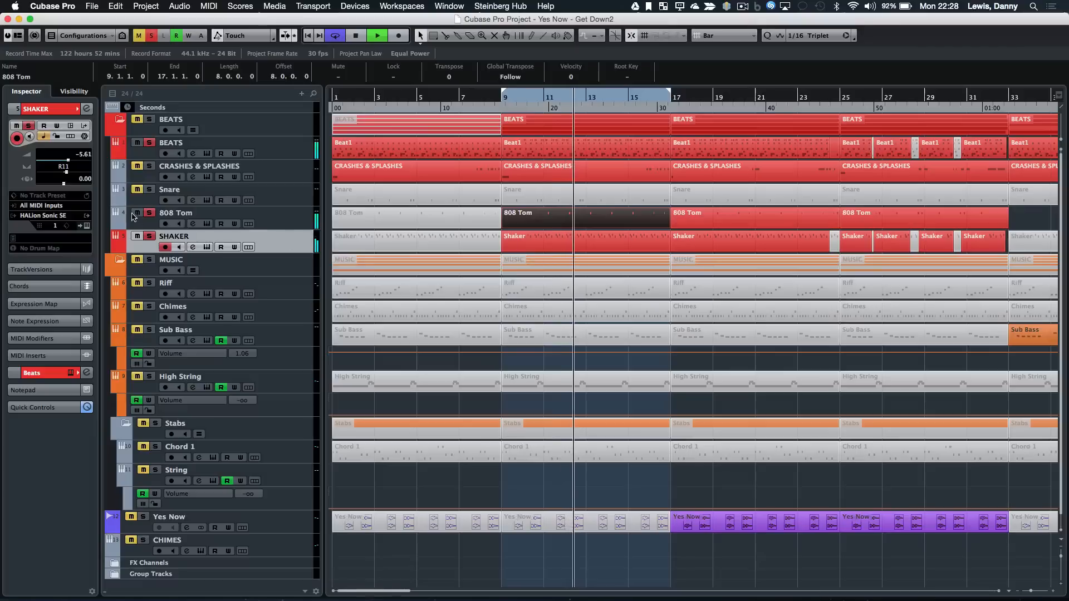
{"action": "left_click", "coordinate": [149, 143]}
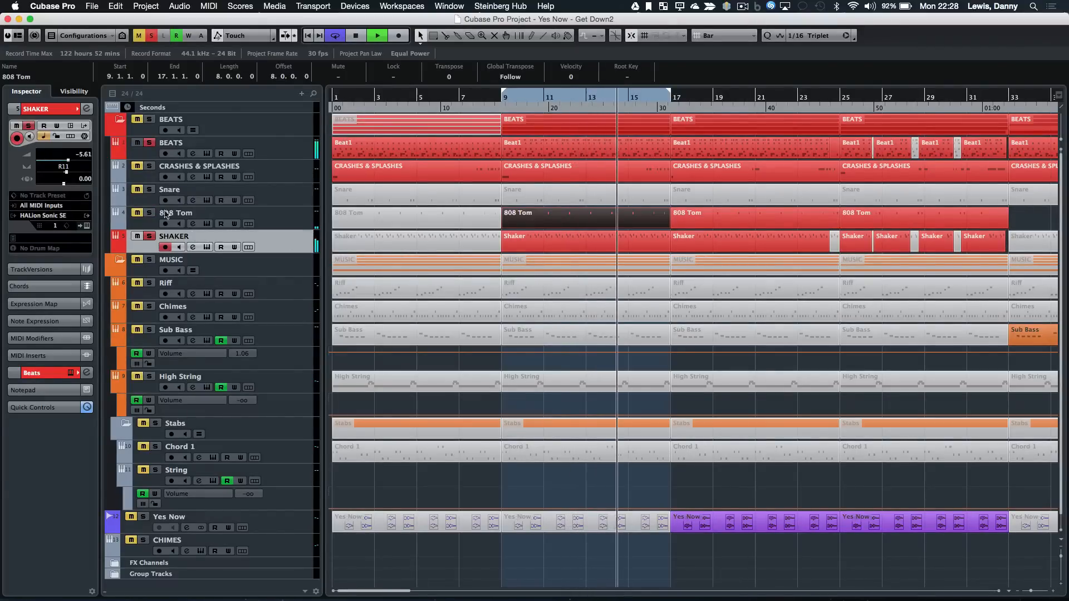
{"action": "key", "text": "space"}
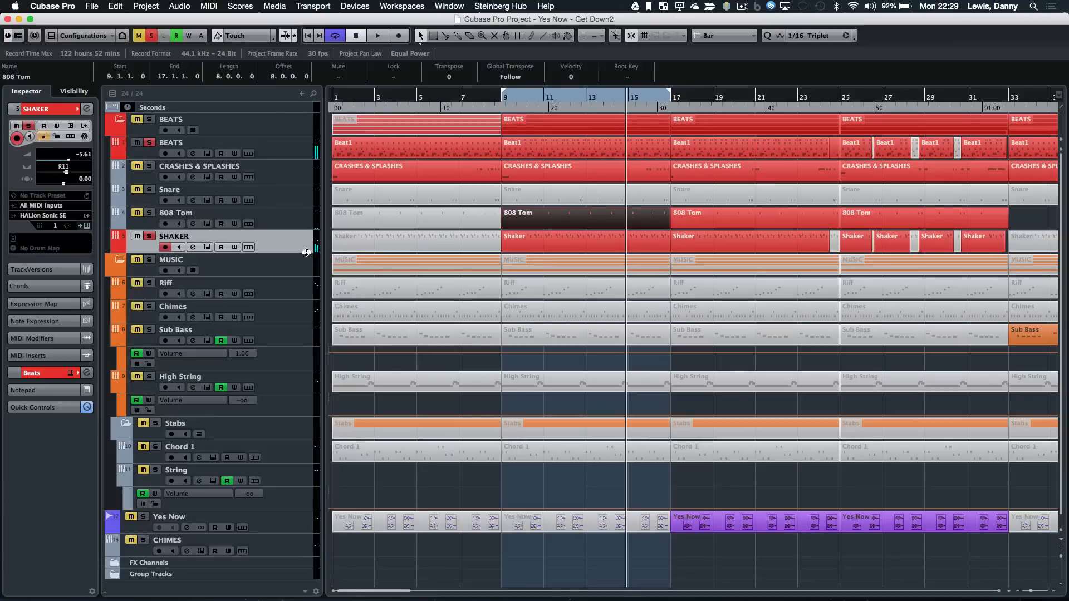
Clear the BEATS and SHAKER solos and select the Snare part at bar 105, with the loop range set around it
{"action": "left_click", "coordinate": [151, 236]}
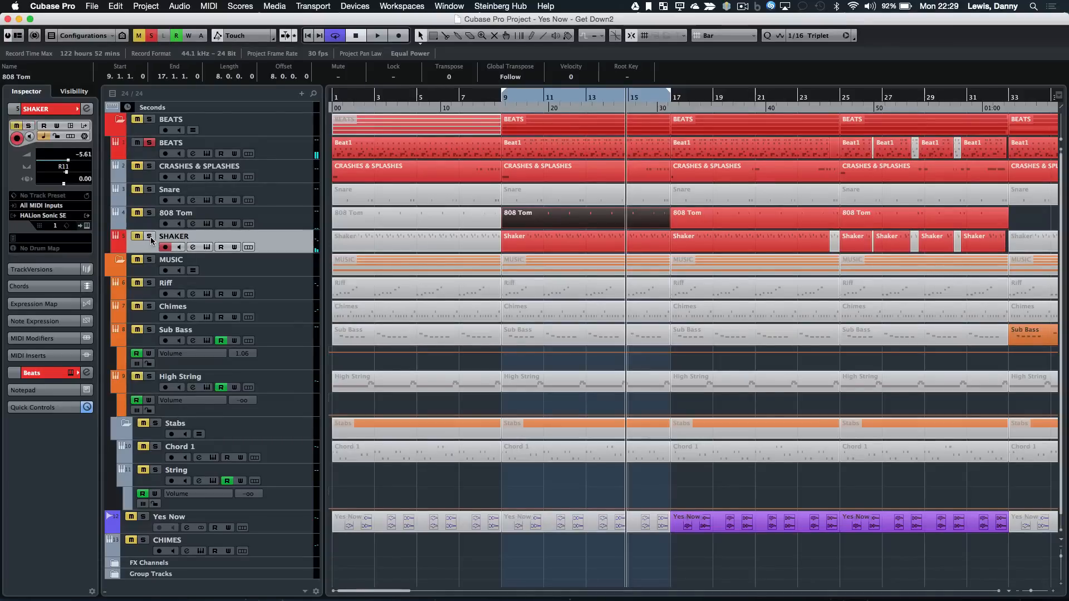
{"action": "left_click", "coordinate": [149, 143]}
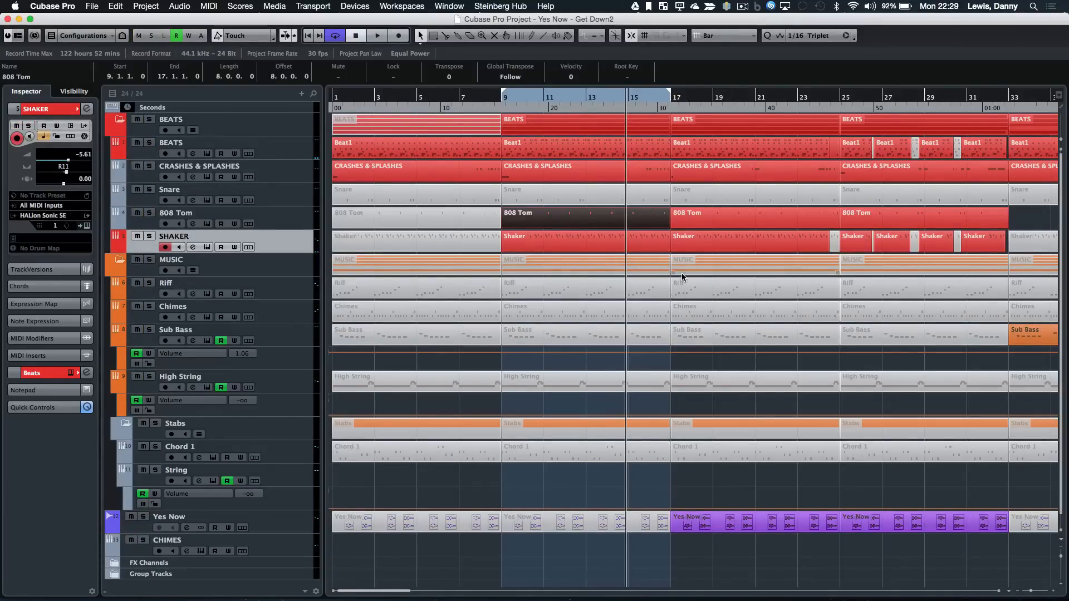
{"action": "key", "text": "g"}
{"action": "key", "text": "g"}
{"action": "key", "text": "g"}
{"action": "key", "text": "g"}
{"action": "key", "text": "g"}
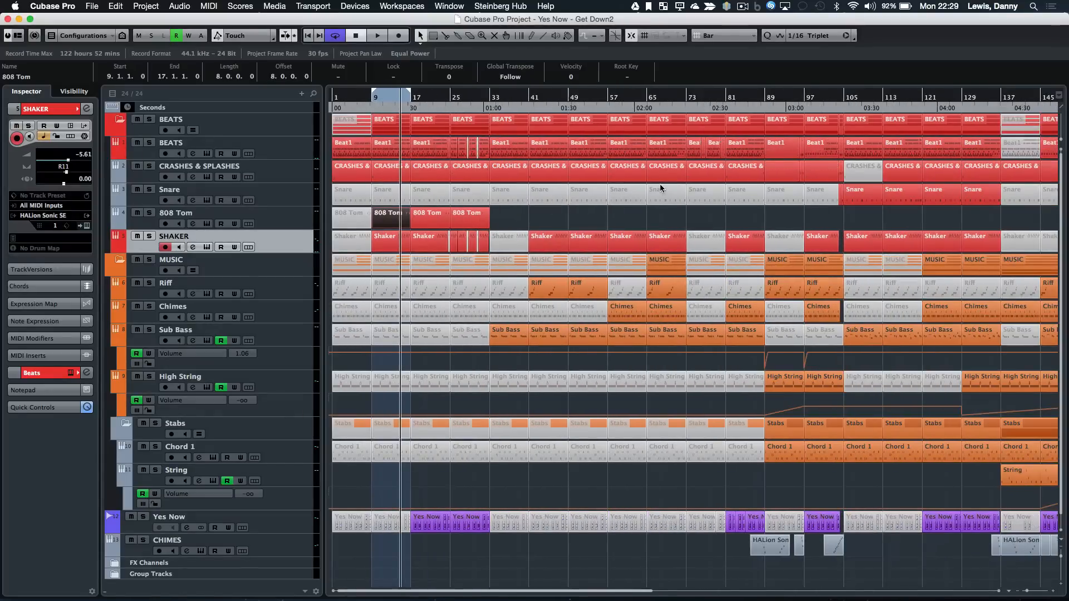
{"action": "left_click", "coordinate": [858, 199]}
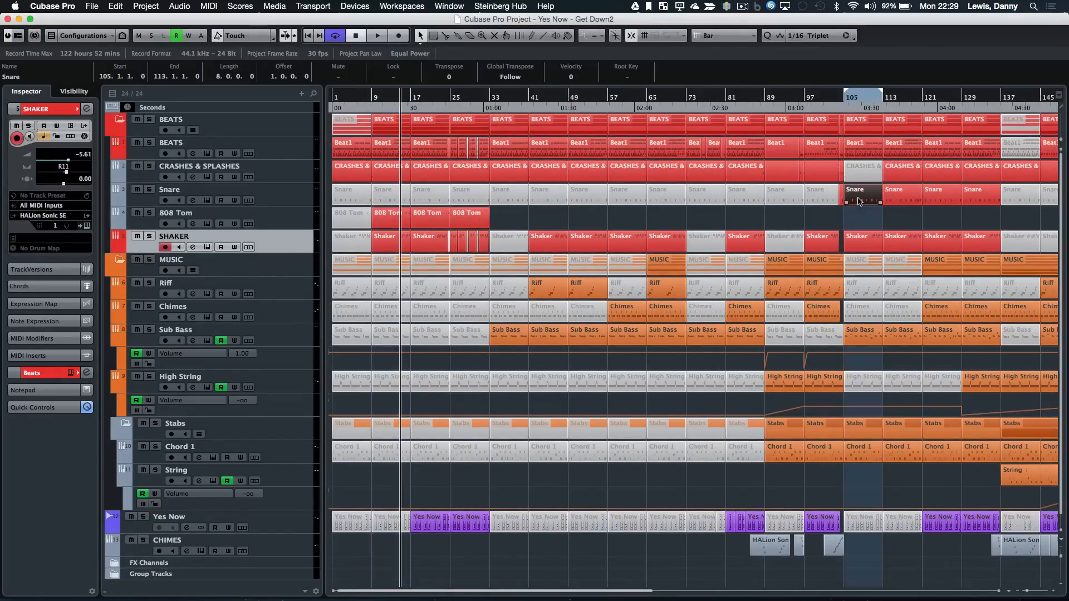
Solo the whole BEATS folder, play it from bar 105 with the Snare track selected, and stop playback
{"action": "left_click", "coordinate": [149, 119]}
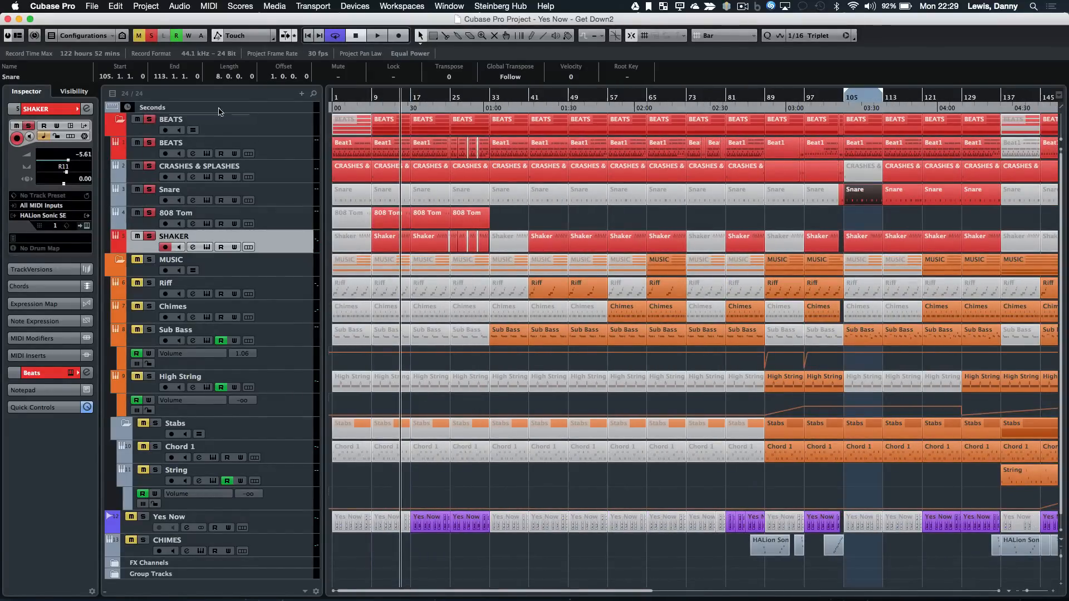
{"action": "left_click", "coordinate": [844, 112]}
{"action": "key", "text": "space"}
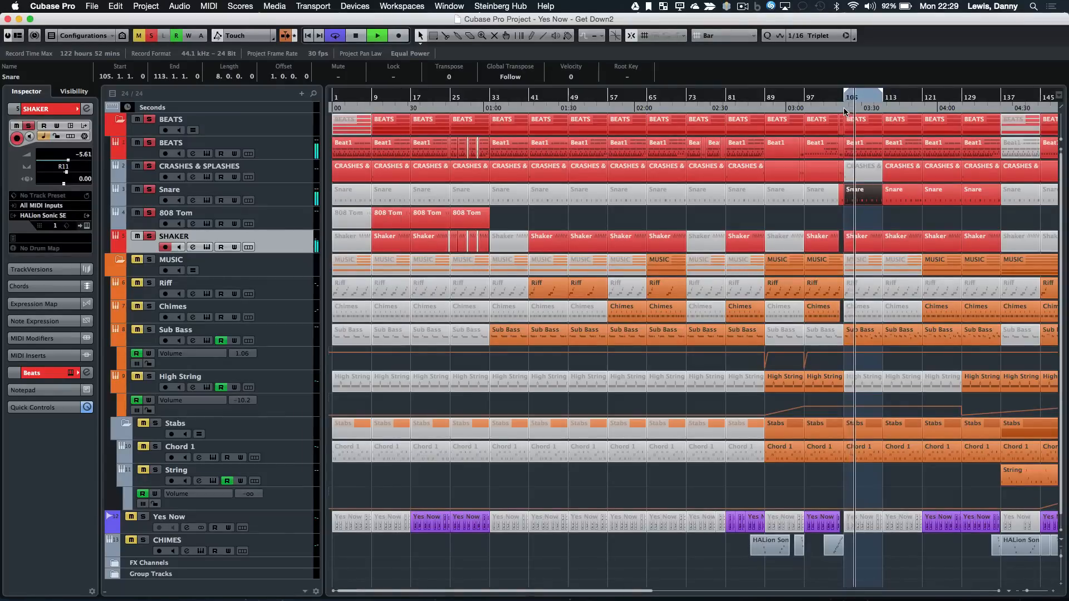
{"action": "left_click", "coordinate": [301, 193]}
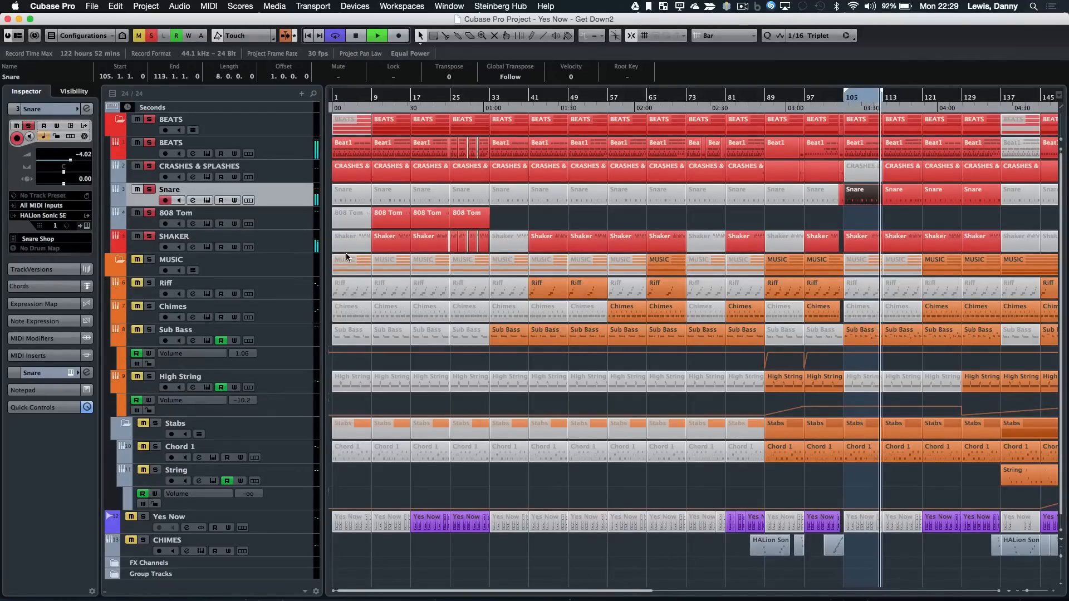
{"action": "key", "text": "space"}
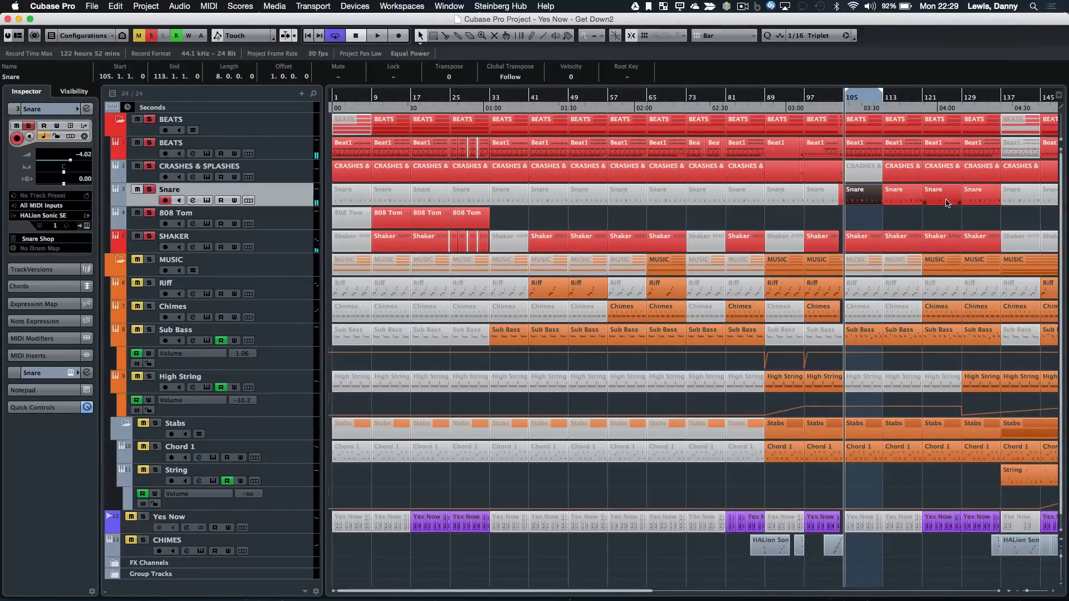
Extend the loop range to bar 129 and play the soloed drums from just before bar 113
{"action": "key", "text": "g"}
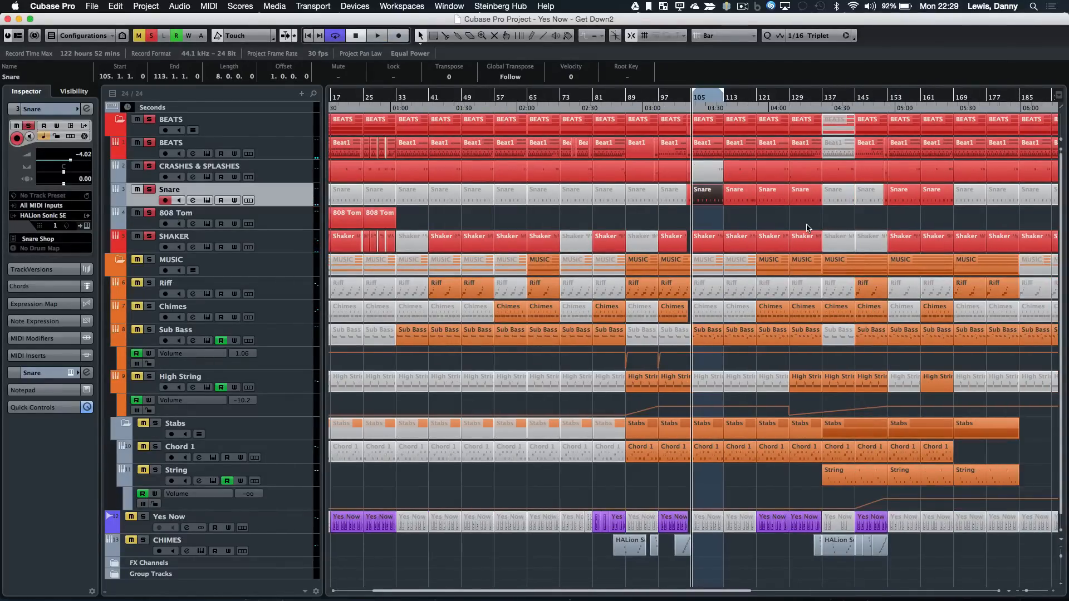
{"action": "left_click_drag", "start_coordinate": [722, 93], "coordinate": [789, 95]}
{"action": "double_click", "coordinate": [720, 100]}
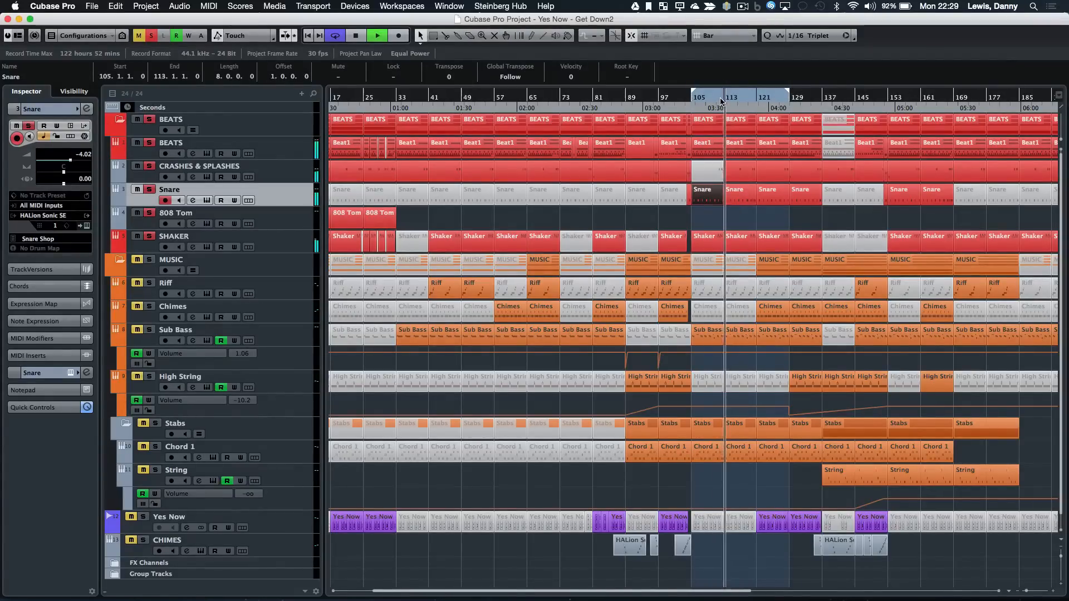
Follow the notes of the Snare part at bar 113 in the Key Editor during playback, then close it and stop
{"action": "double_click", "coordinate": [739, 198]}
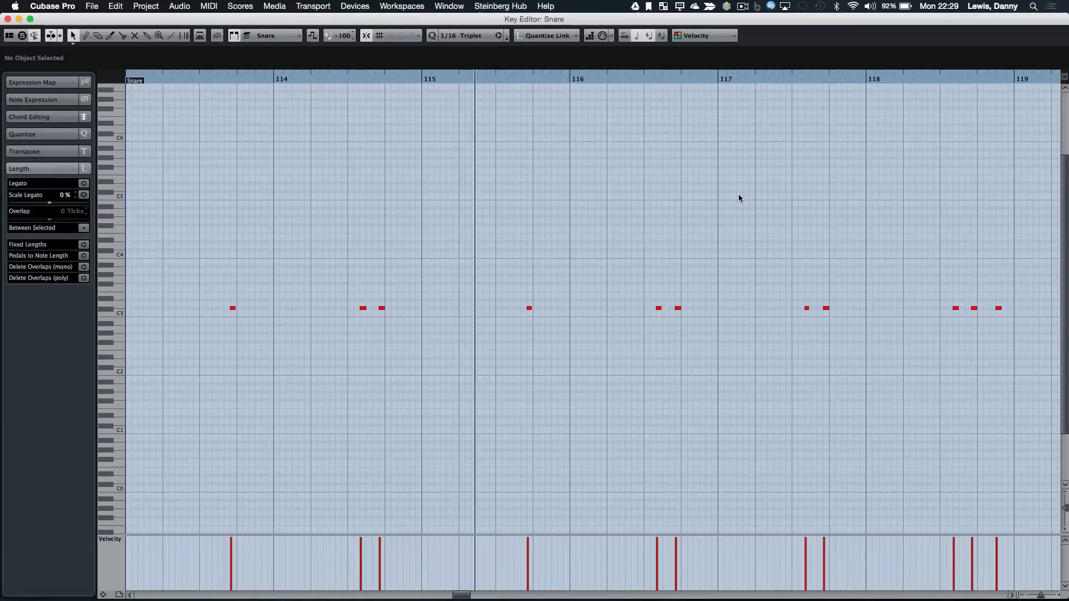
{"action": "key", "text": "g"}
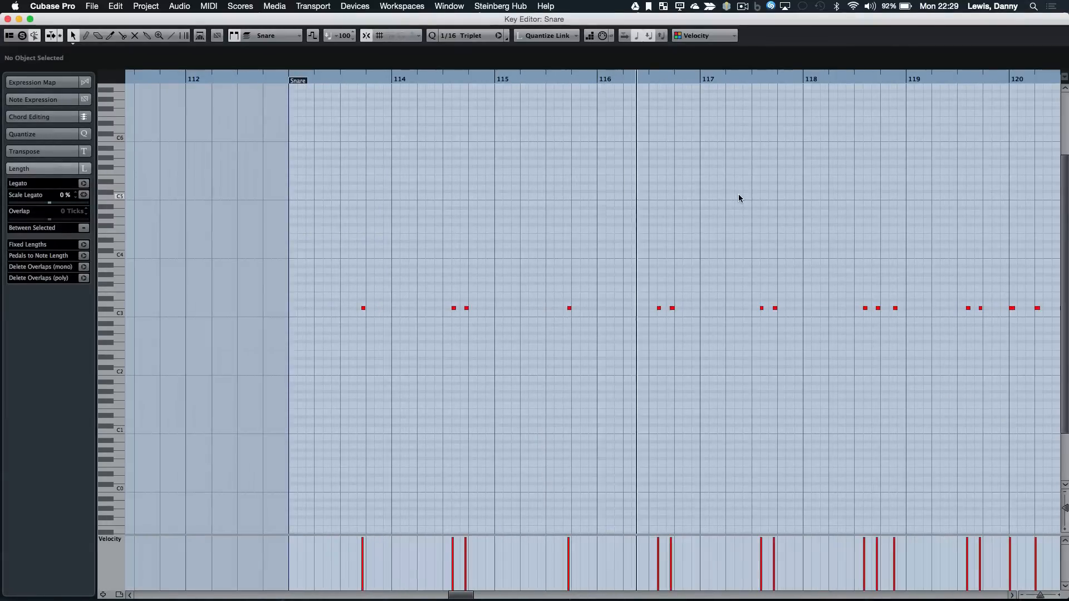
{"action": "key", "text": "h"}
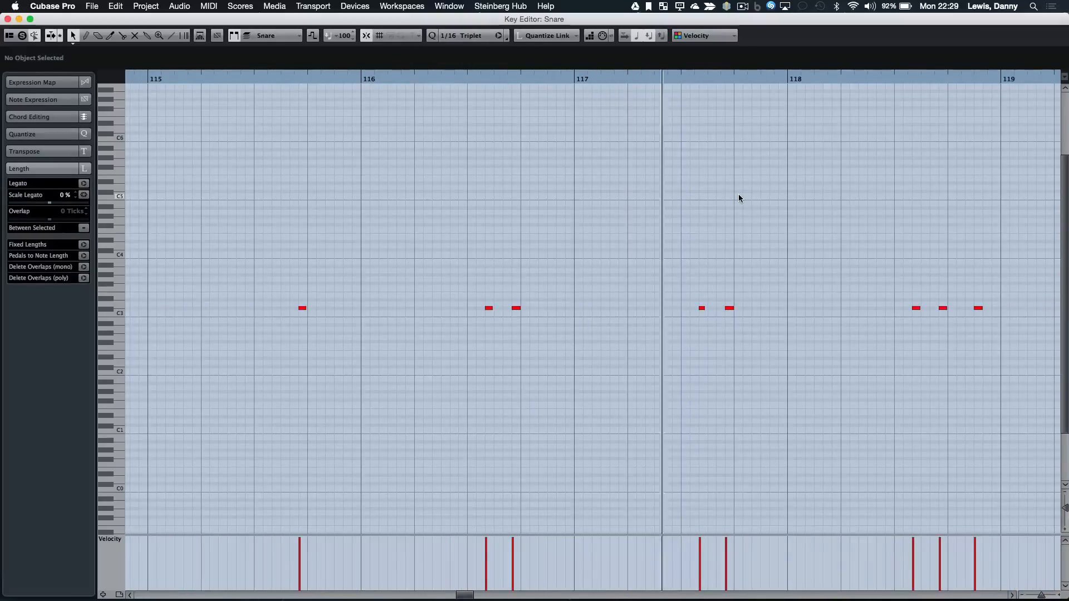
{"action": "key", "text": "g"}
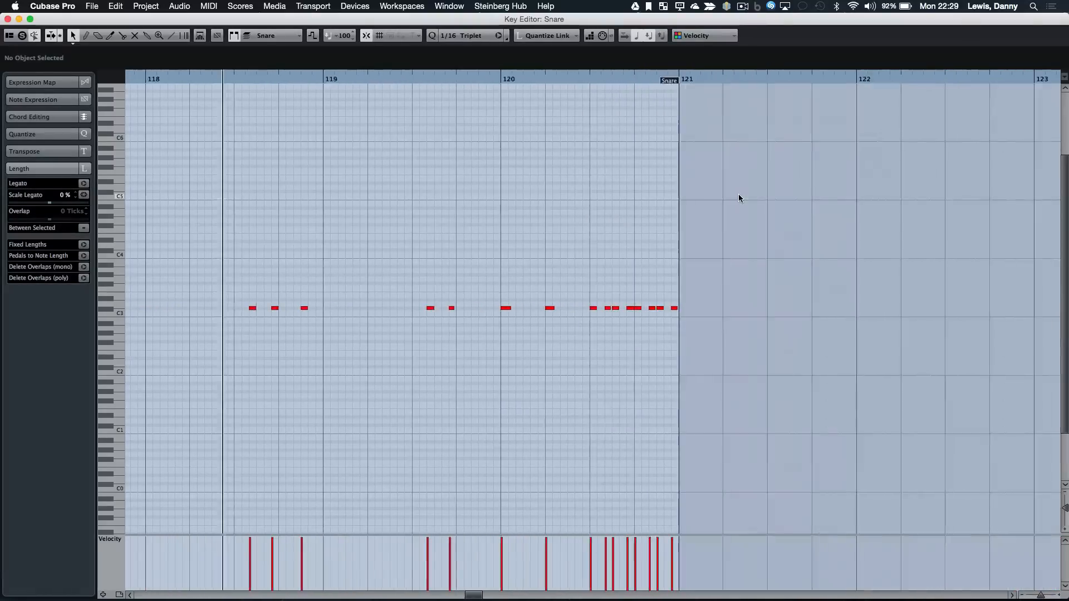
{"action": "key", "text": "h"}
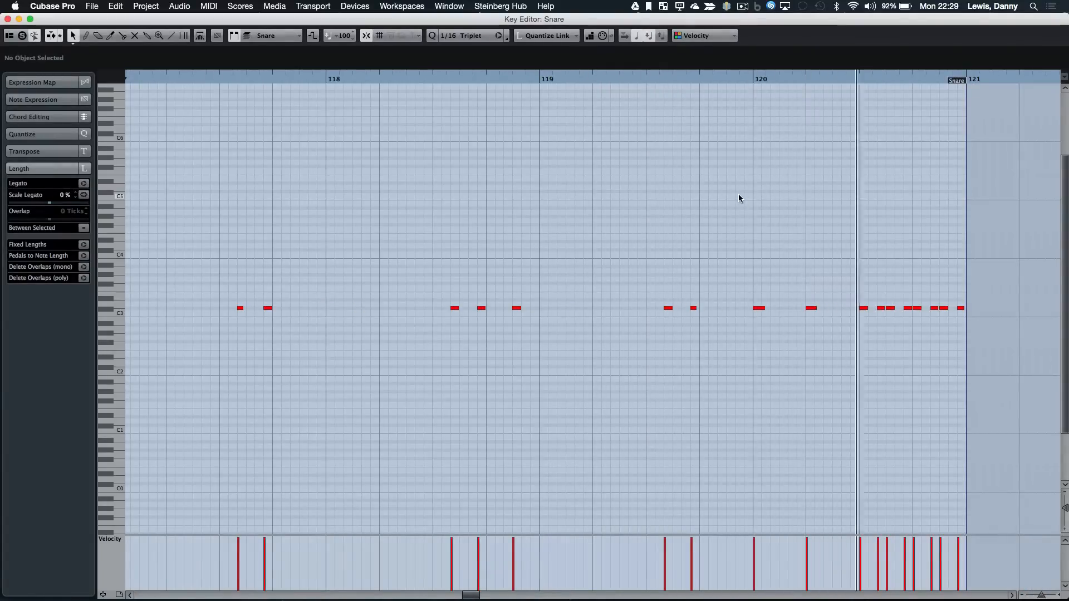
{"action": "key", "text": "Return"}
{"action": "key", "text": "space"}
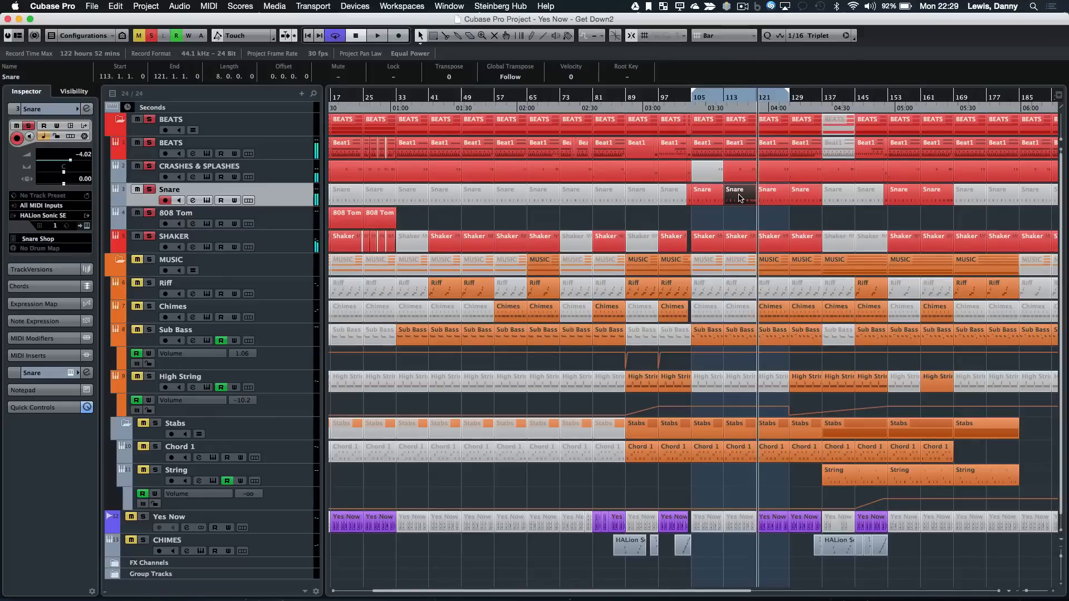
View the notes of the Beat1 part at bar 113 in the Key Editor and return to the project window
{"action": "double_click", "coordinate": [746, 146]}
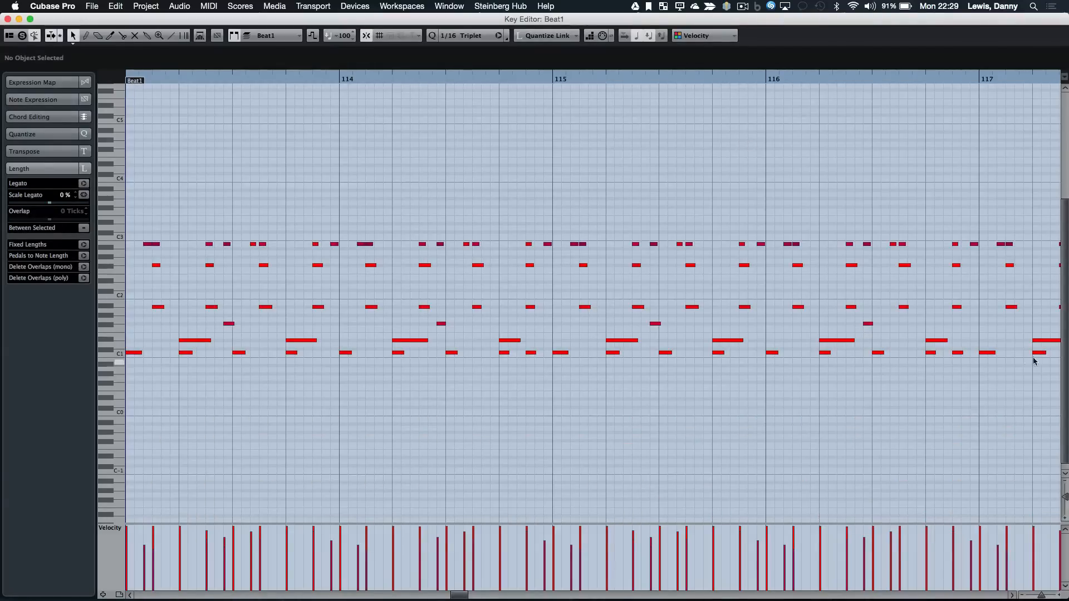
{"action": "key", "text": "Return"}
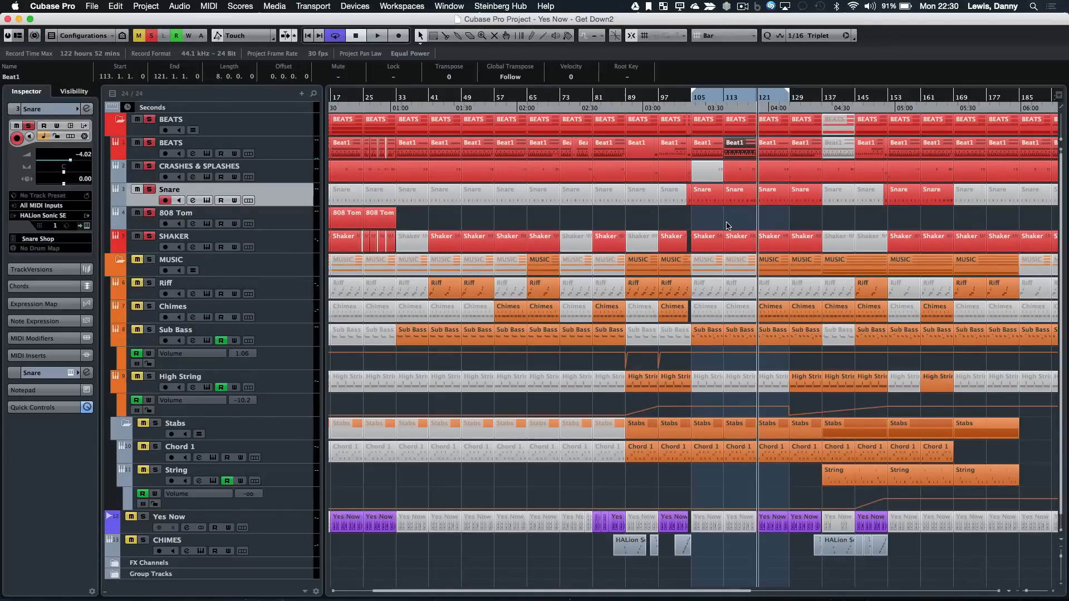
Clear the BEATS folder solo and select the 808 Tom track with the entire arrangement in view
{"action": "left_click", "coordinate": [148, 122]}
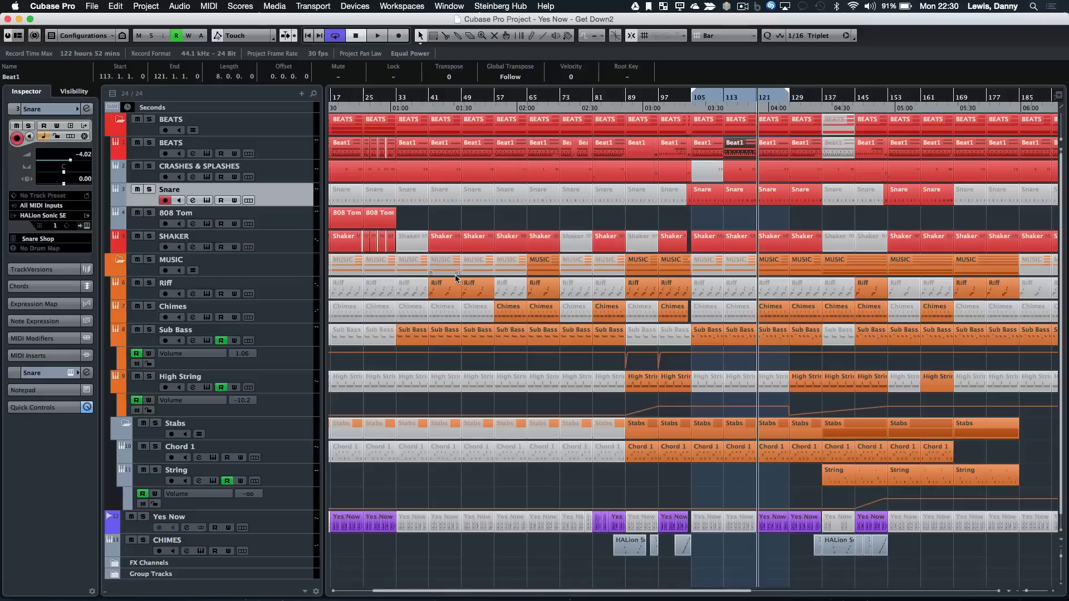
{"action": "key", "text": "g"}
{"action": "key", "text": "g"}
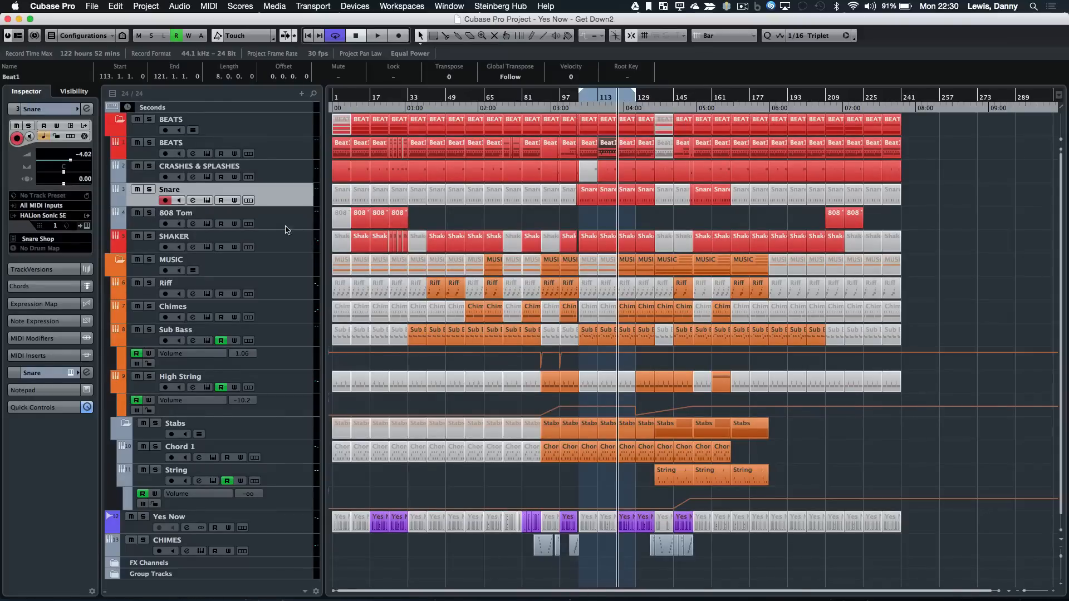
{"action": "left_click", "coordinate": [286, 229]}
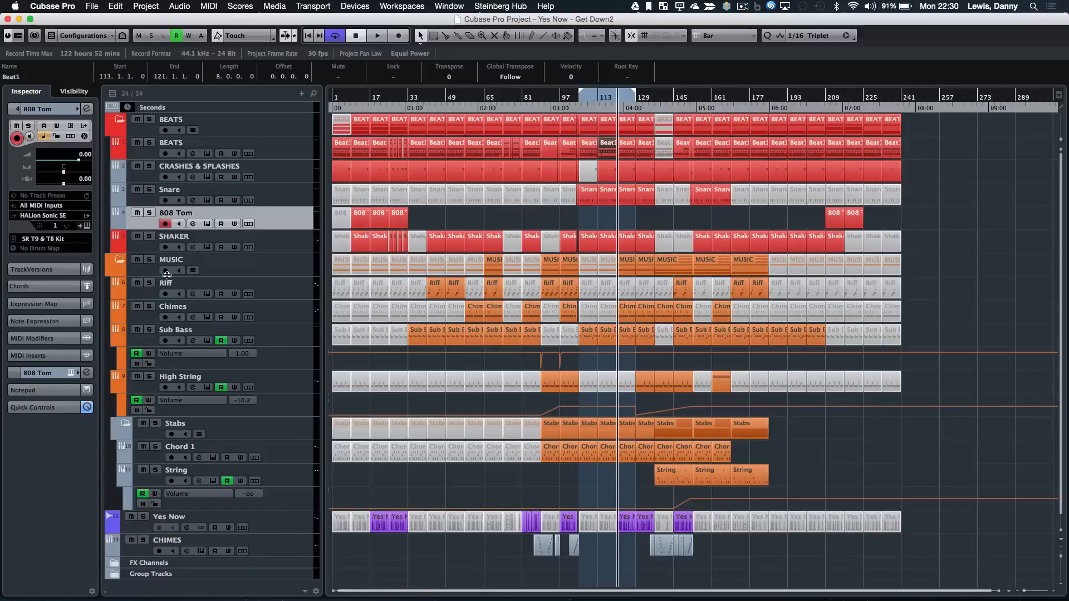
Play the unsoloed arrangement briefly from shortly before bar 33 and stop playback
{"action": "double_click", "coordinate": [397, 109]}
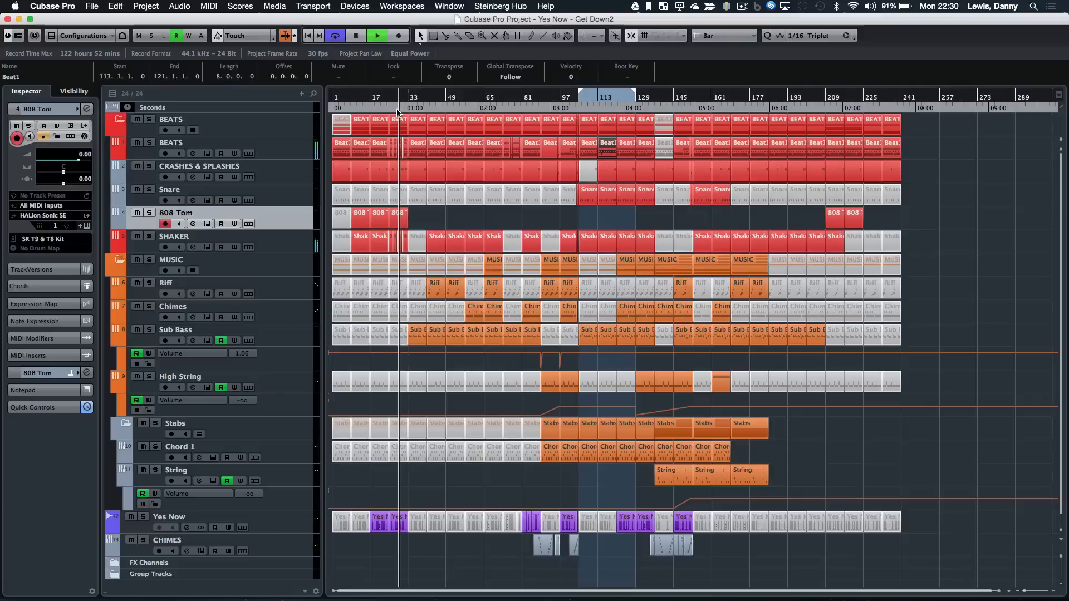
{"action": "key", "text": "space"}
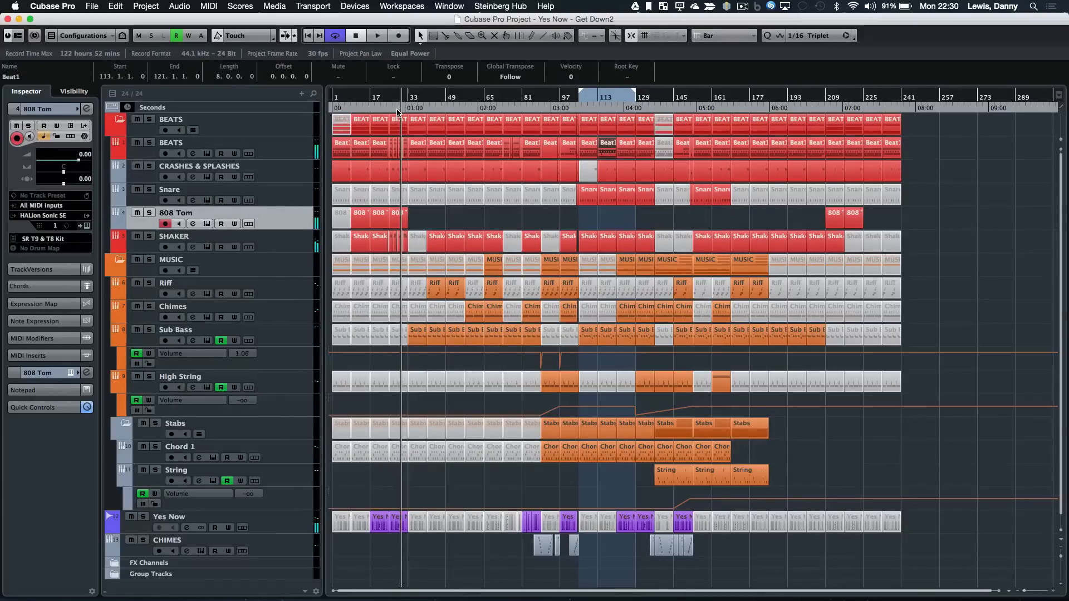
Place the cursor within the Yes Now part at bar 17 and open that part enlarged in the Audio Part Editor
{"action": "left_click", "coordinate": [380, 109]}
{"action": "left_click", "coordinate": [378, 518]}
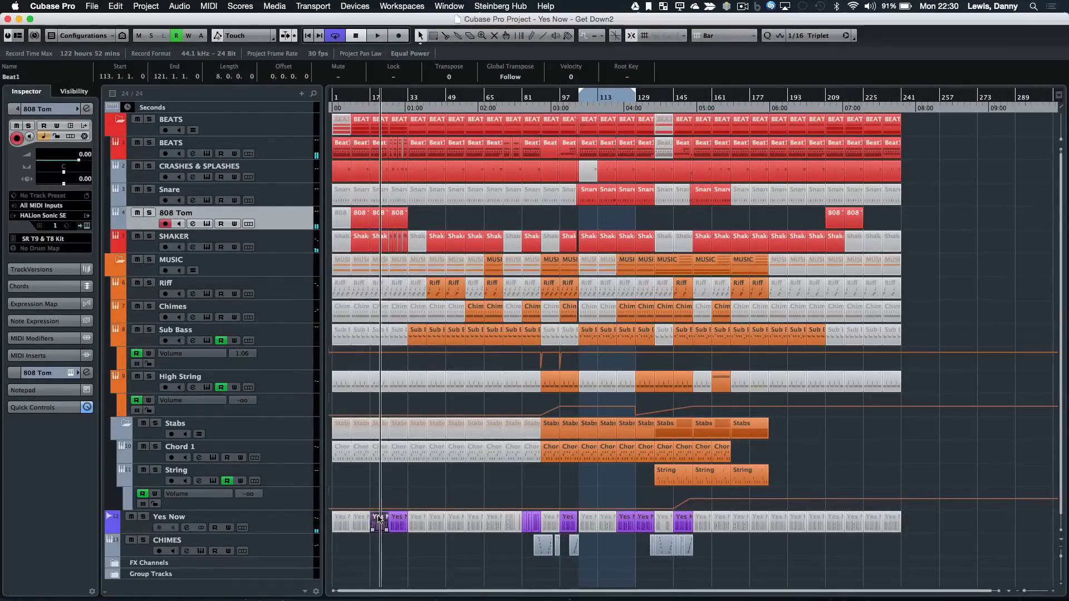
{"action": "double_click", "coordinate": [379, 519]}
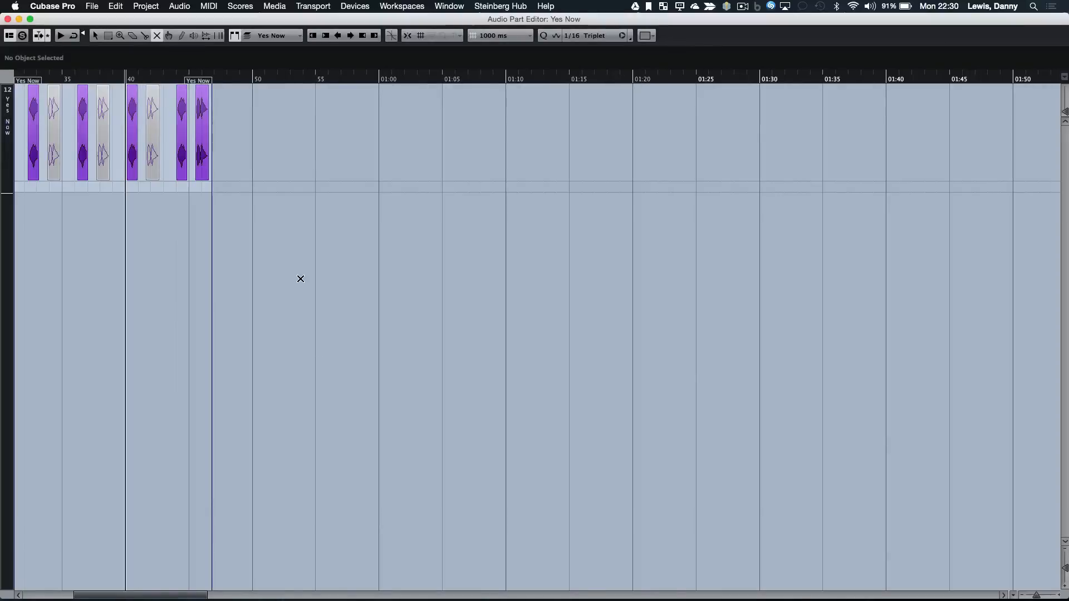
{"action": "key", "text": "h"}
{"action": "key", "text": "h"}
{"action": "key", "text": "h"}
{"action": "key", "text": "h"}
{"action": "key", "text": "h"}
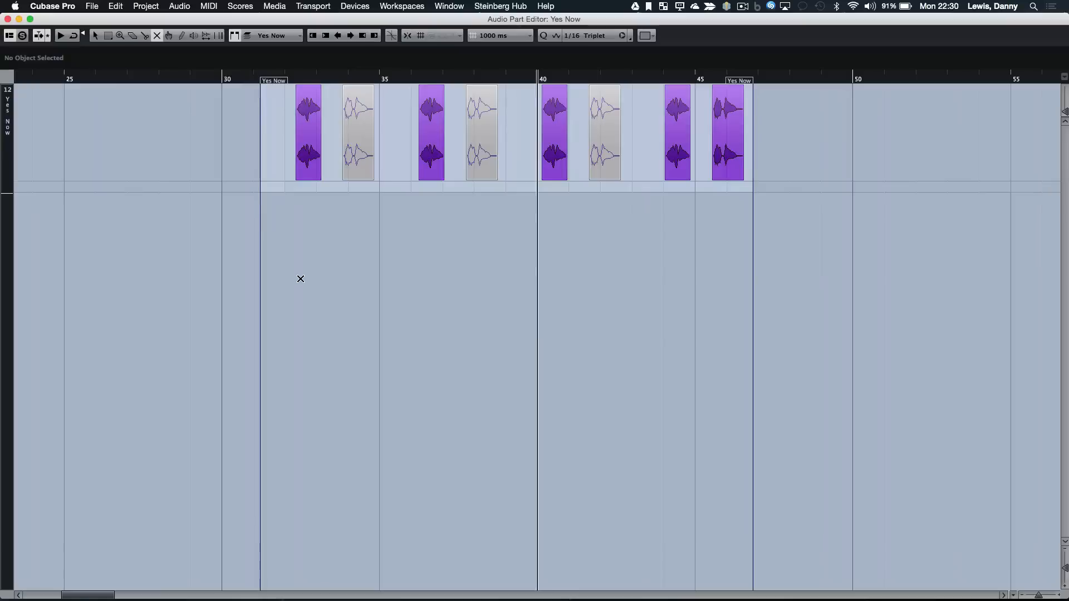
Select the first three unmuted Yes Now audio events in turn to check their Transpose values
{"action": "key", "text": "1"}
{"action": "left_click", "coordinate": [302, 156]}
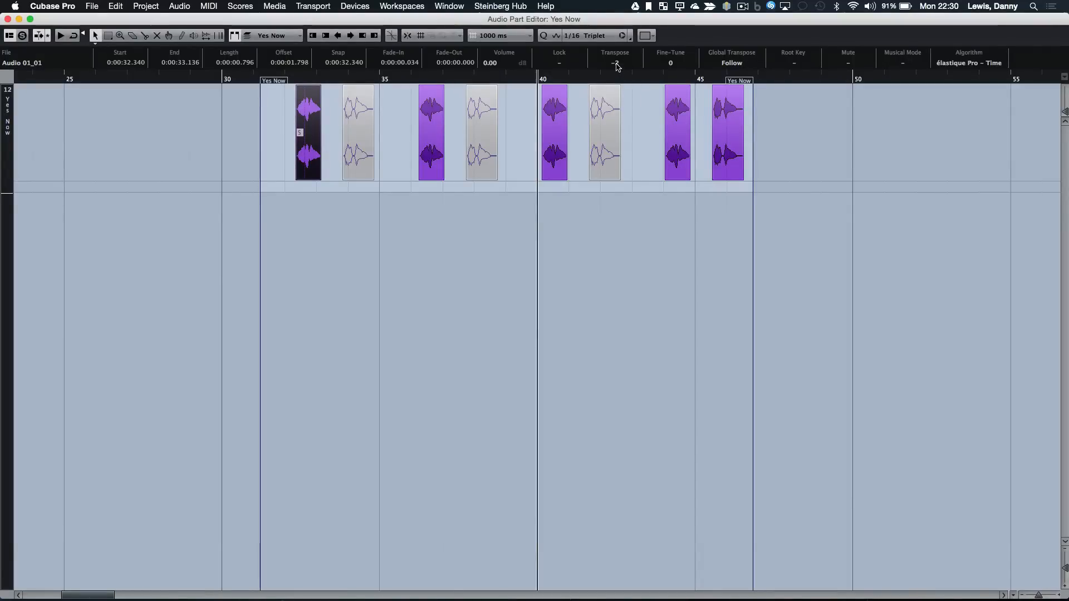
{"action": "left_click", "coordinate": [424, 126]}
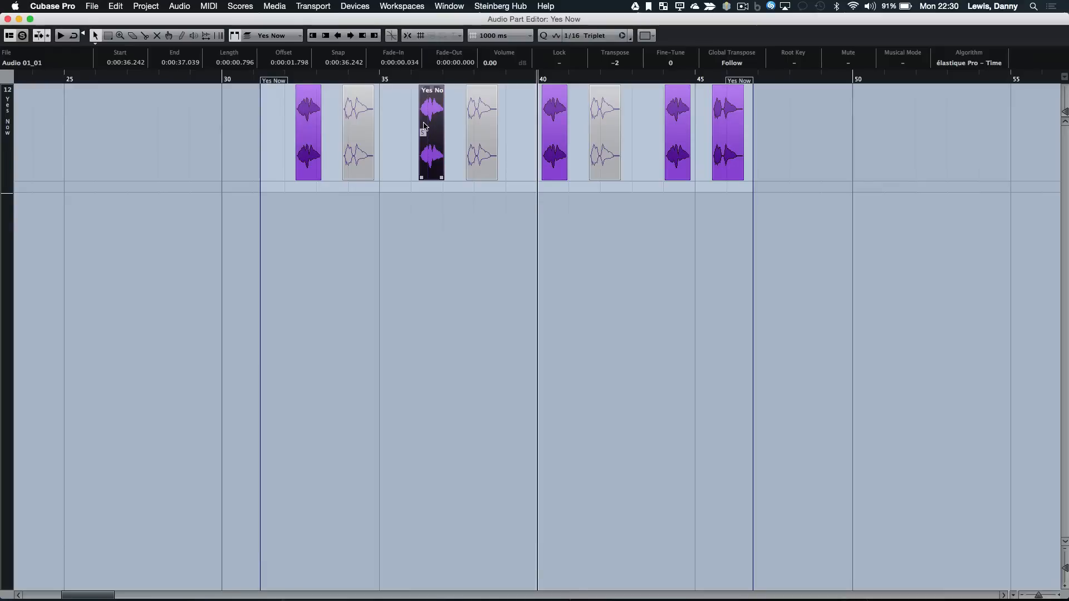
{"action": "left_click", "coordinate": [558, 119]}
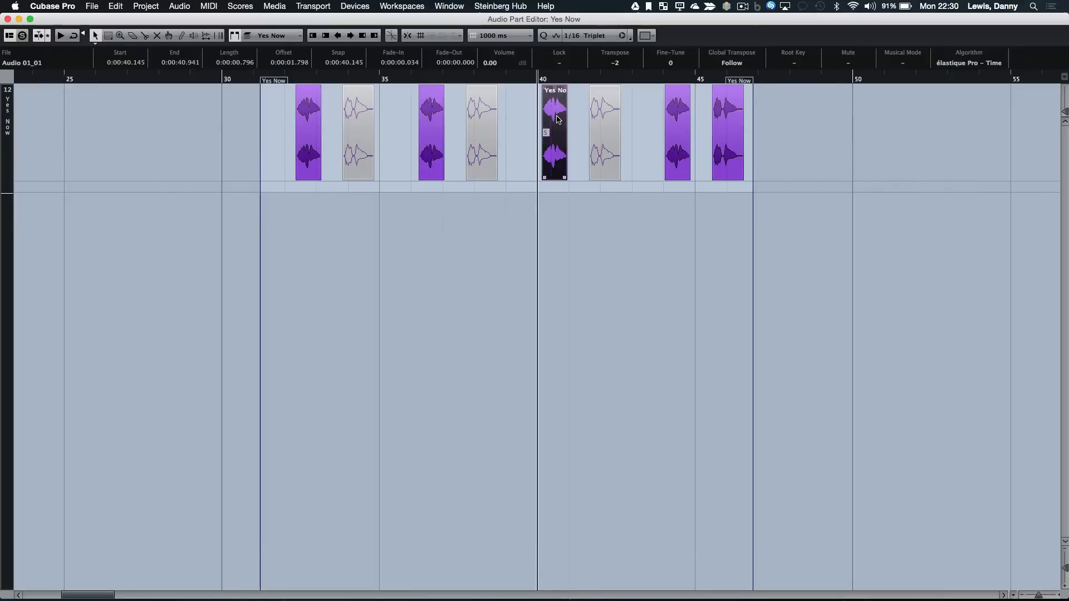
Select the last two unmuted Yes Now audio events in turn to check their Transpose values
{"action": "left_click", "coordinate": [681, 121]}
{"action": "left_click", "coordinate": [726, 124]}
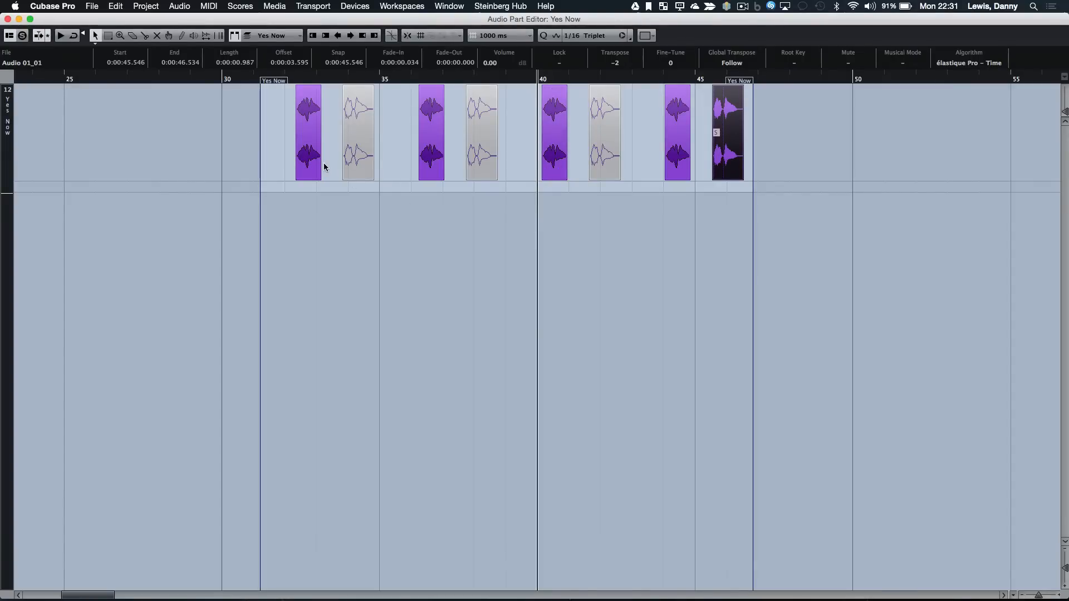
Set the first Yes Now event's Transpose to 0 and play it from just before the part's start
{"action": "left_click", "coordinate": [305, 132]}
{"action": "left_click", "coordinate": [625, 63]}
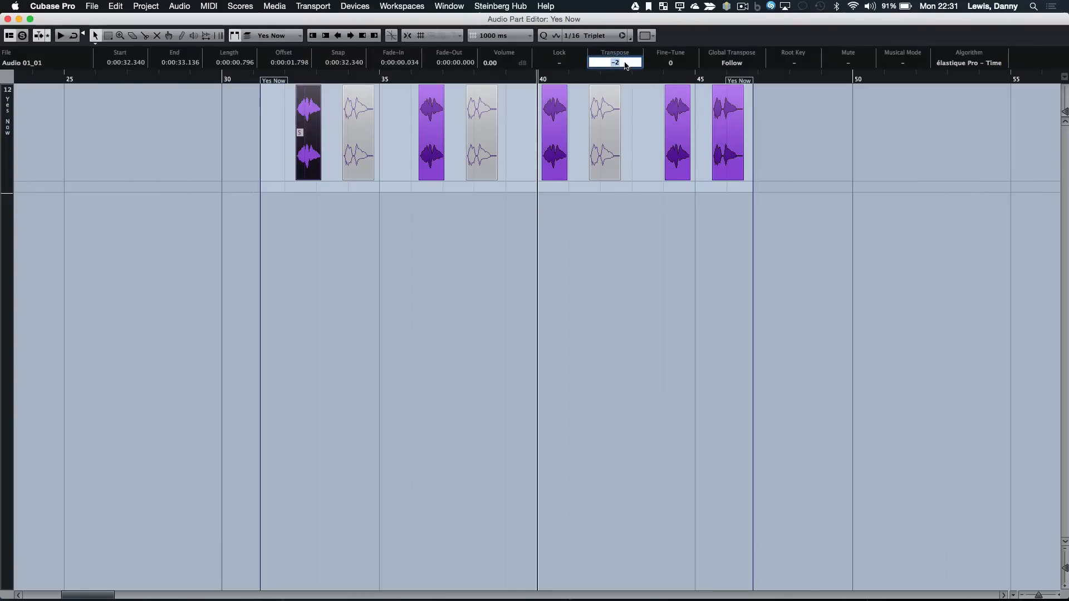
{"action": "key", "text": "Return"}
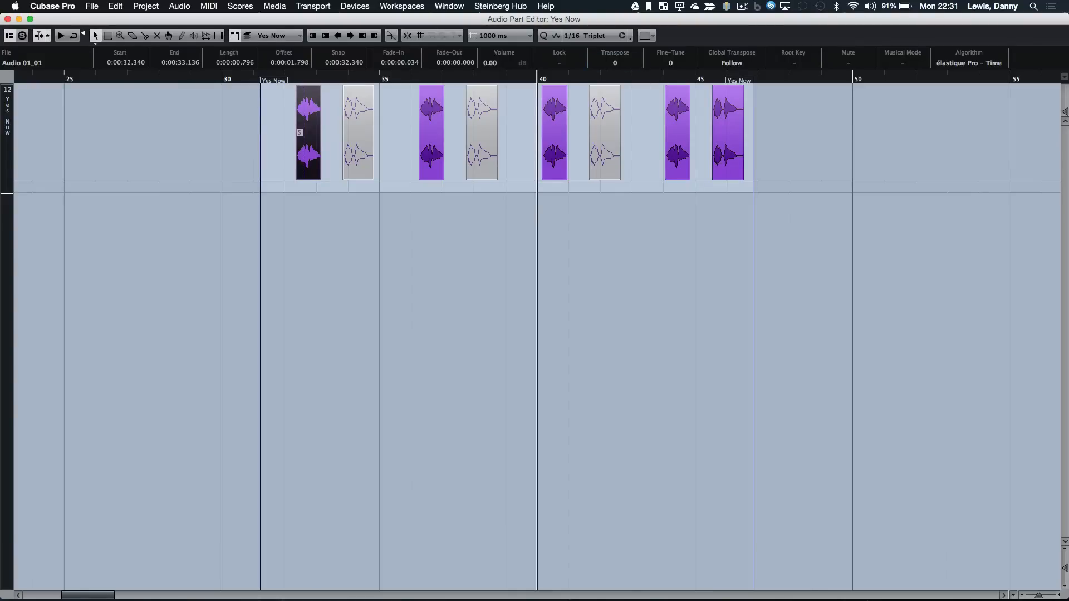
{"action": "double_click", "coordinate": [254, 83]}
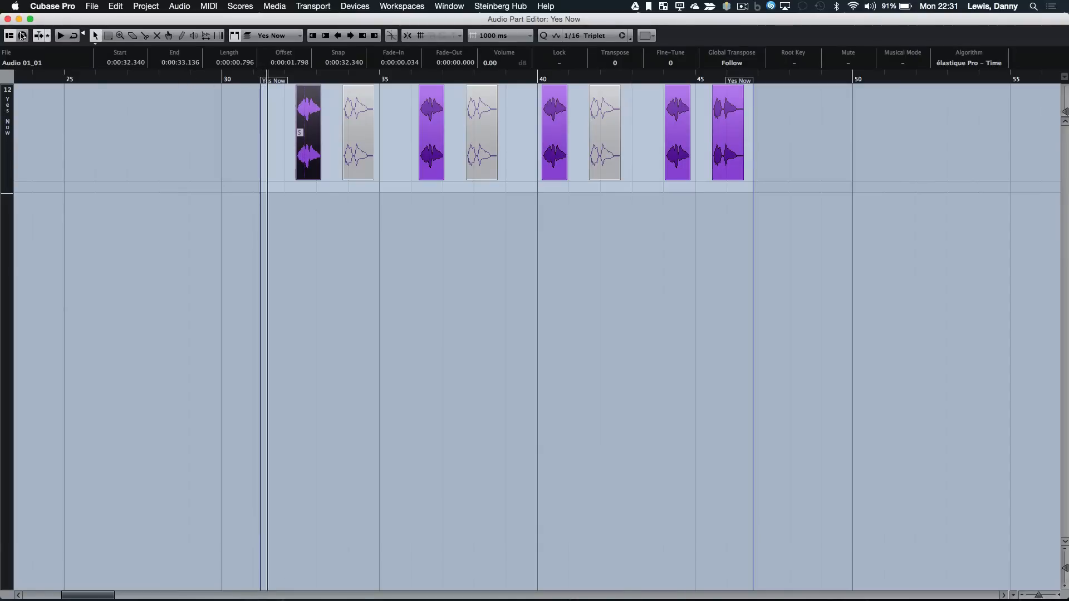
{"action": "left_click", "coordinate": [248, 80]}
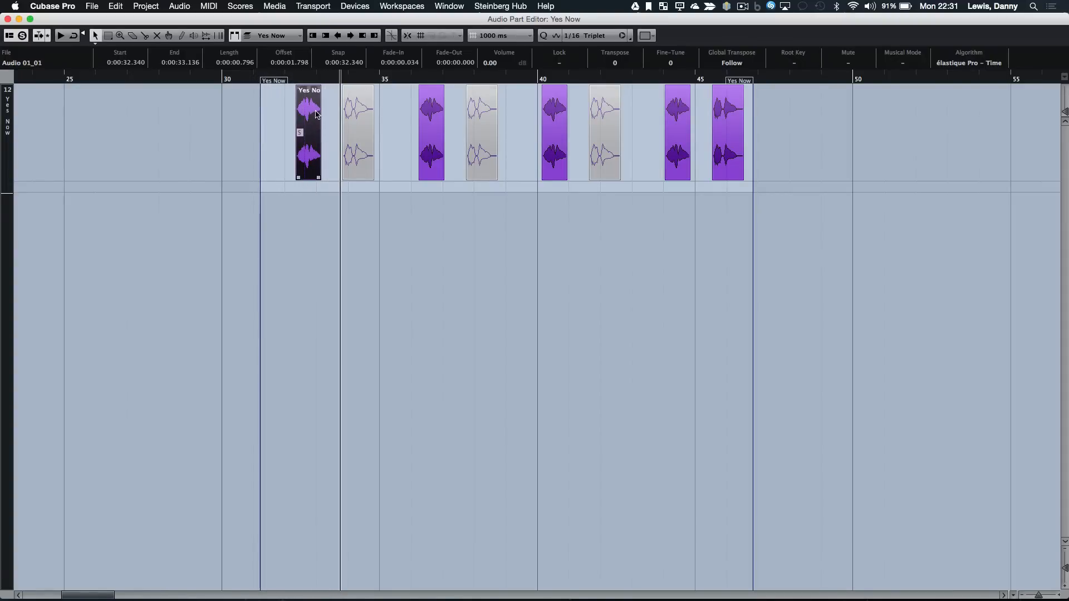
Set the first Yes Now event's Transpose back to -2, audition it, and return to the project arrangement
{"action": "left_click", "coordinate": [619, 64]}
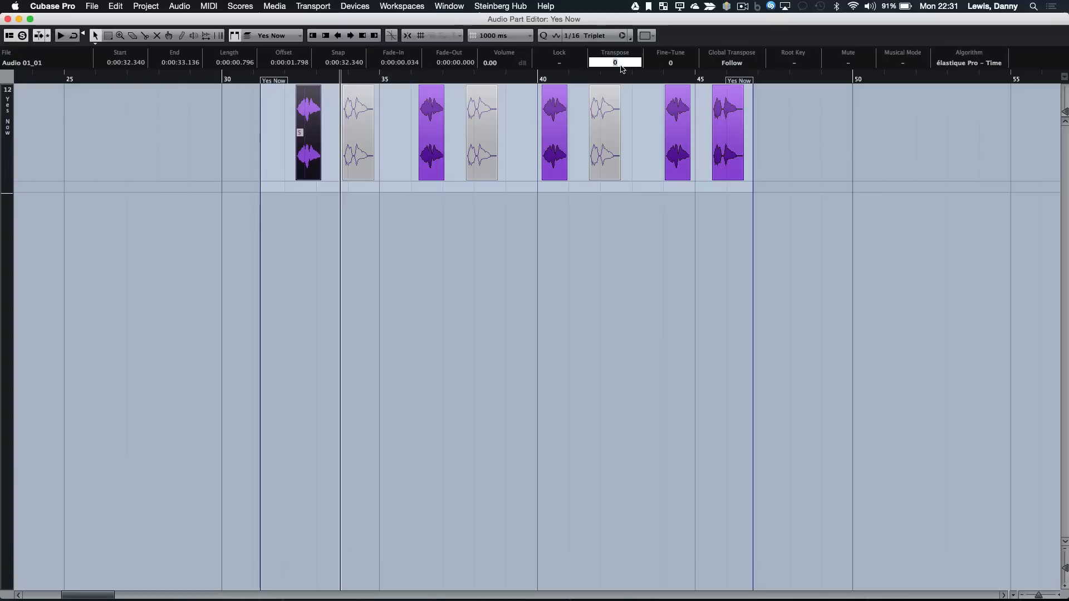
{"action": "type", "text": "-2"}
{"action": "key", "text": "Return"}
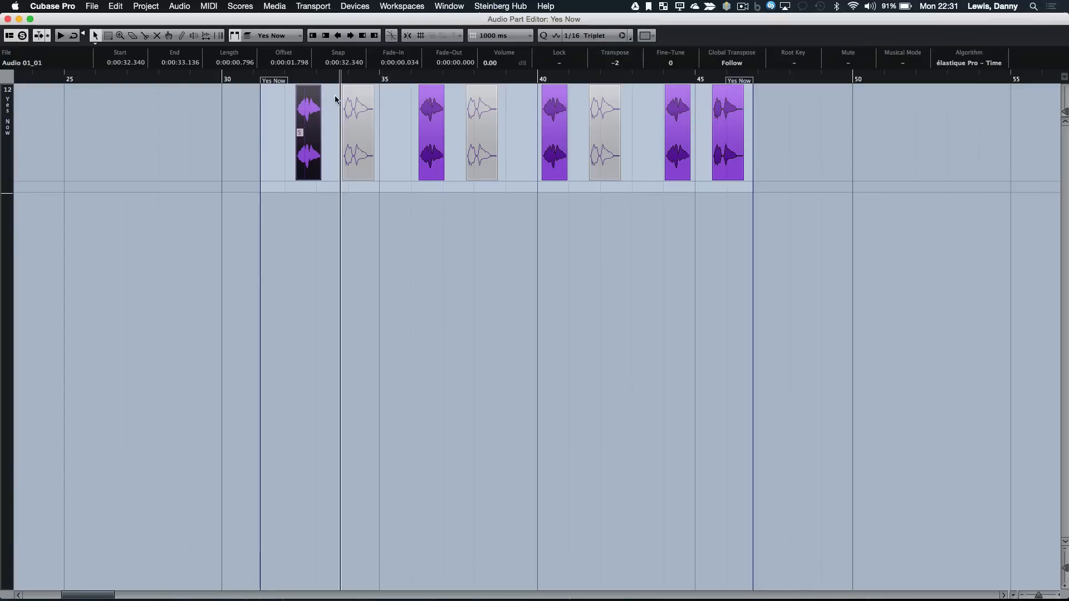
{"action": "left_click", "coordinate": [252, 81]}
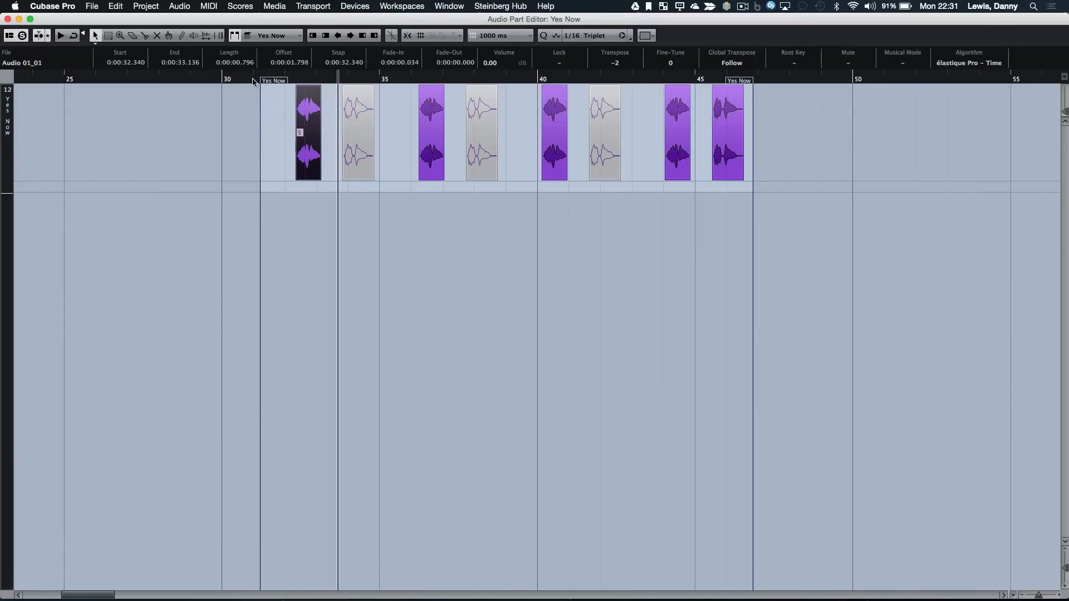
{"action": "key", "text": "Return"}
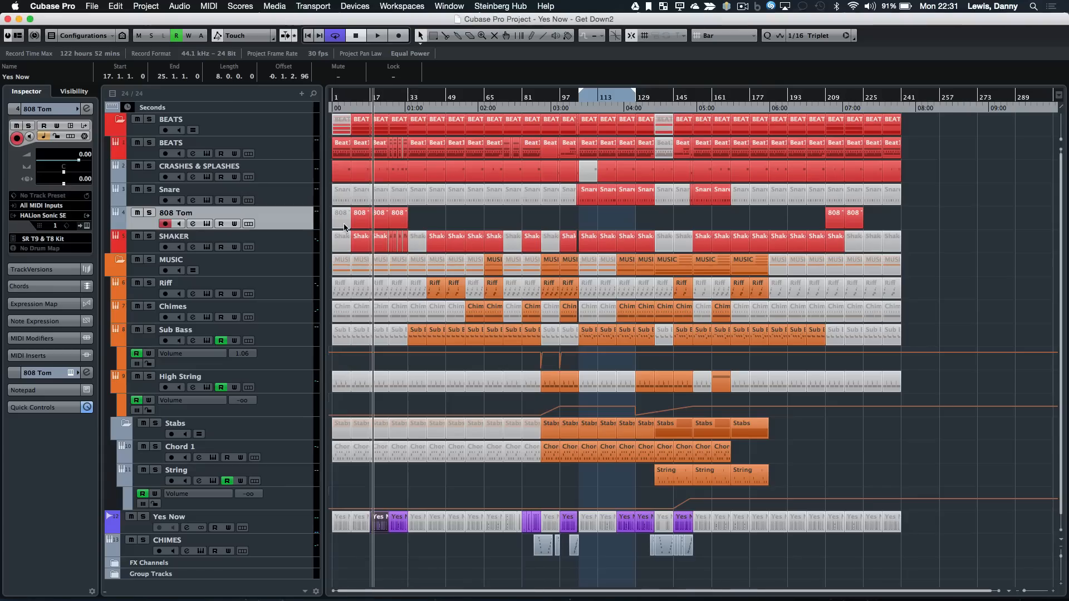
Examine the arrangement closely around the Yes Now part at bar 17
{"action": "key", "text": "h"}
{"action": "key", "text": "h"}
{"action": "key", "text": "h"}
{"action": "key", "text": "h"}
{"action": "key", "text": "h"}
{"action": "key", "text": "h"}
{"action": "key", "text": "h"}
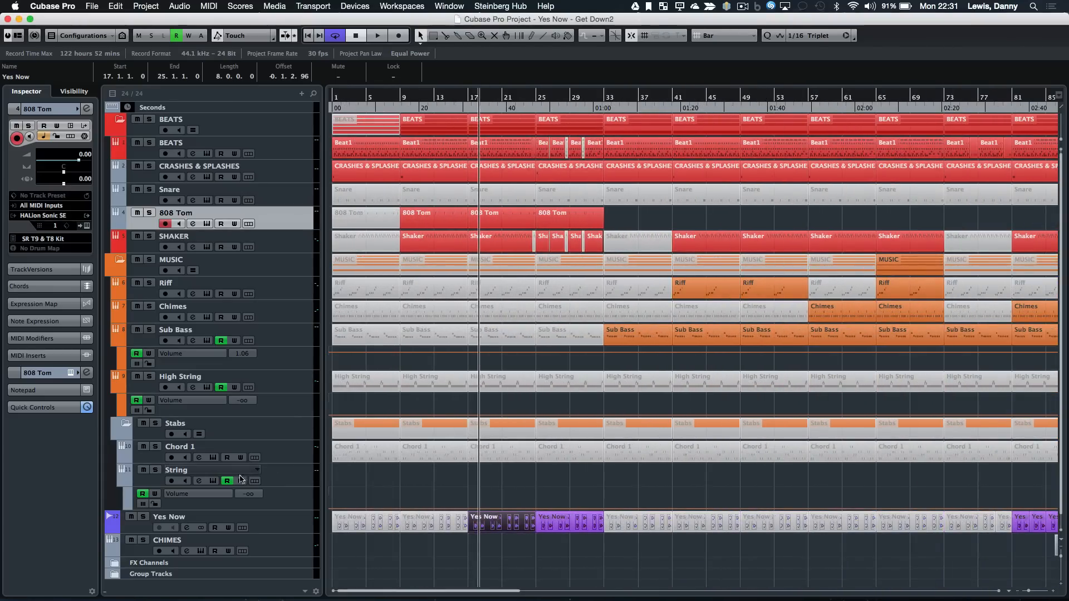
{"action": "key", "text": "h"}
{"action": "key", "text": "h"}
{"action": "key", "text": "h"}
{"action": "key", "text": "h"}
{"action": "key", "text": "h"}
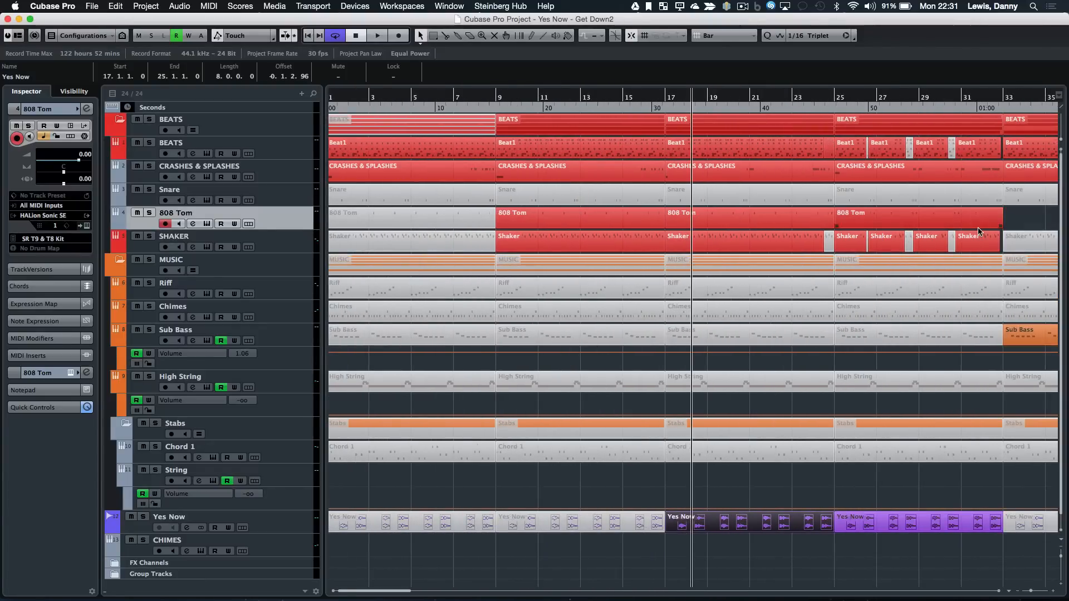
Open the Yes Now track's channel settings, inspect its EQ and the MonoToStereo insert, and close both windows
{"action": "left_click", "coordinate": [314, 521]}
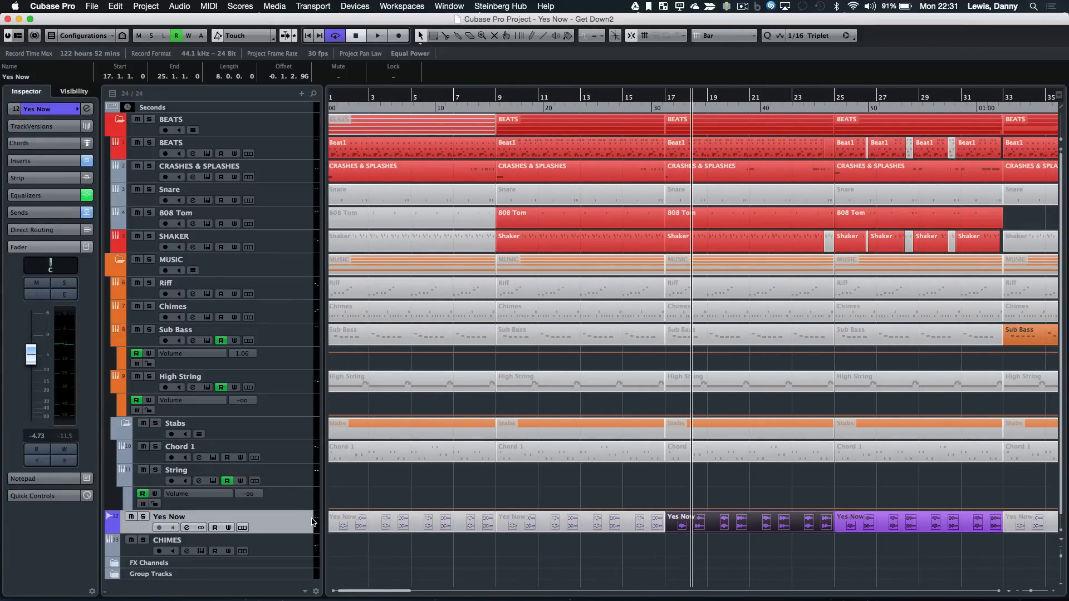
{"action": "left_click", "coordinate": [65, 295]}
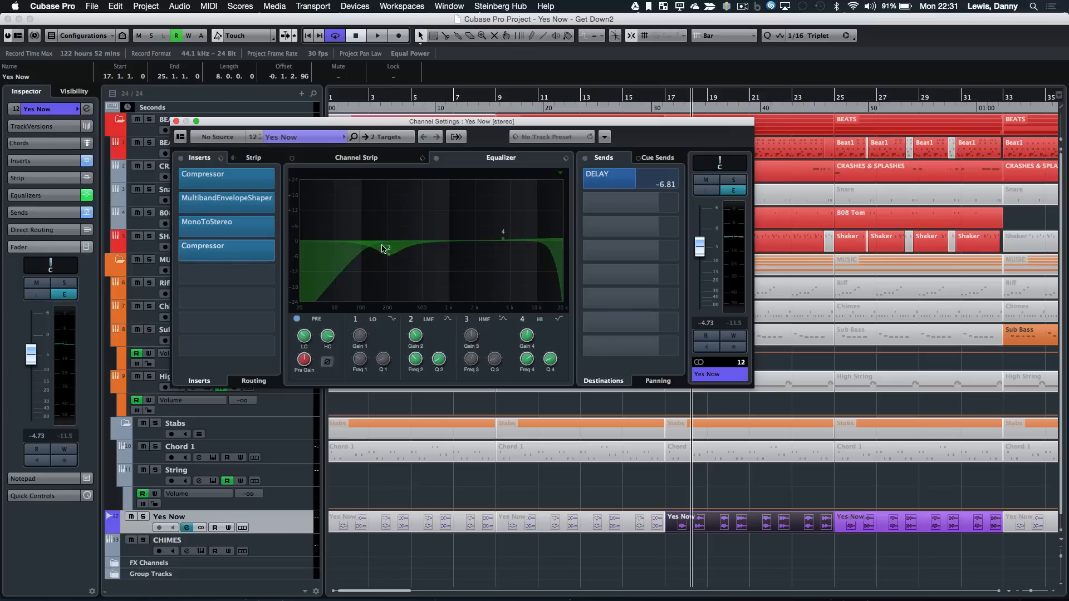
{"action": "left_click", "coordinate": [243, 231]}
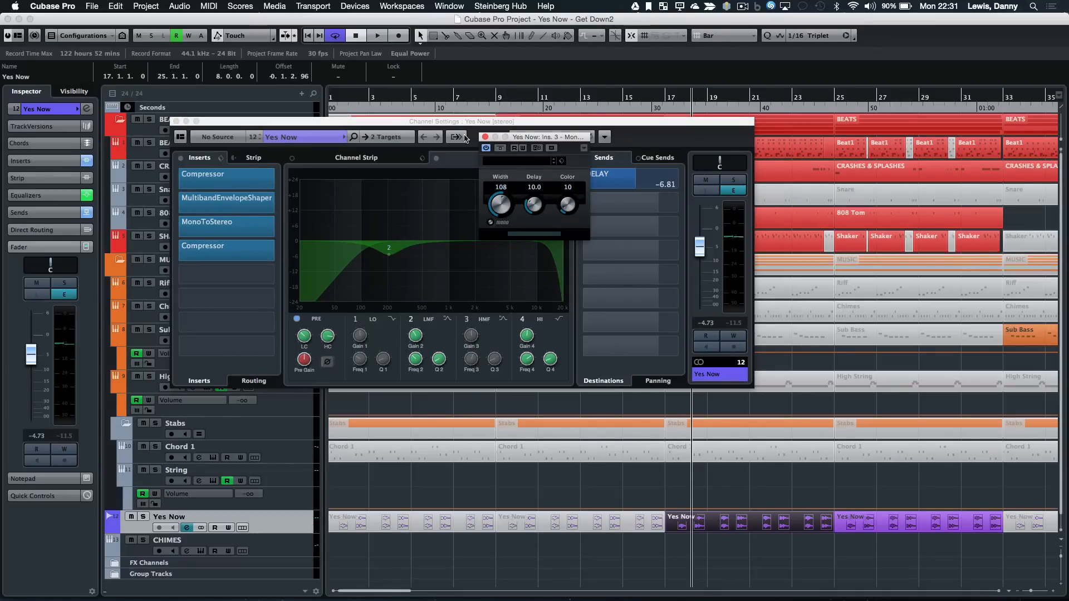
{"action": "left_click", "coordinate": [485, 136]}
{"action": "left_click", "coordinate": [205, 129]}
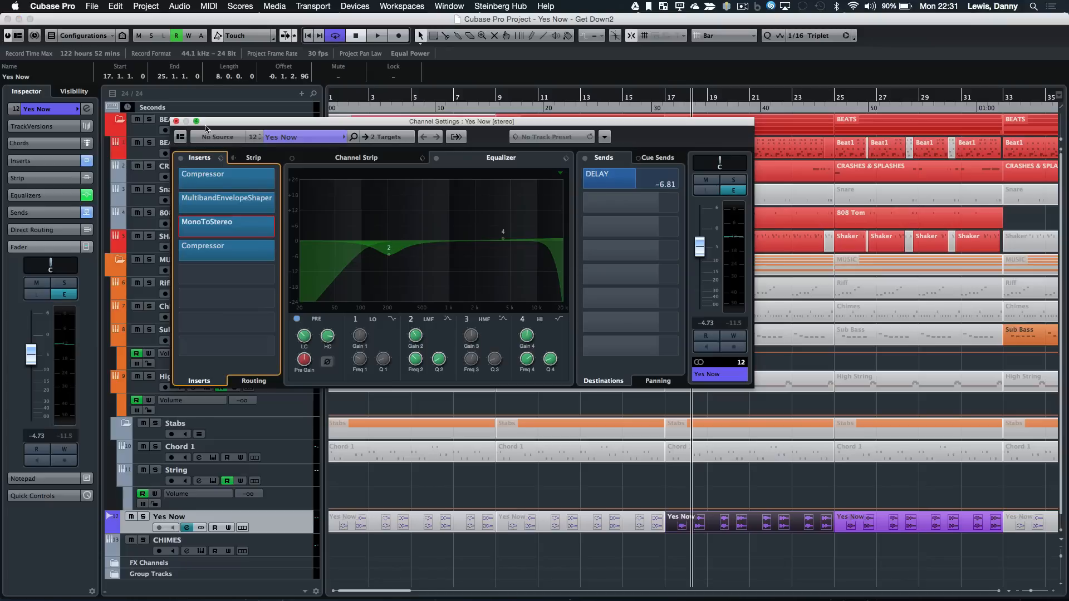
{"action": "left_click", "coordinate": [176, 121]}
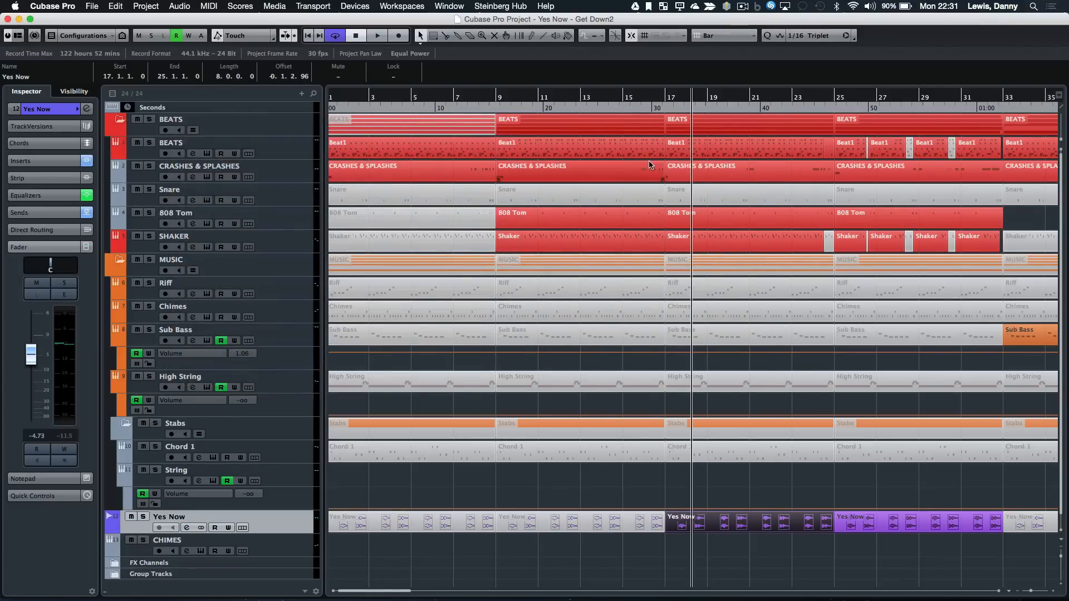
Start playing the arrangement from just before bar 17 with bars 1 to 85 in view
{"action": "key", "text": "g"}
{"action": "key", "text": "g"}
{"action": "key", "text": "g"}
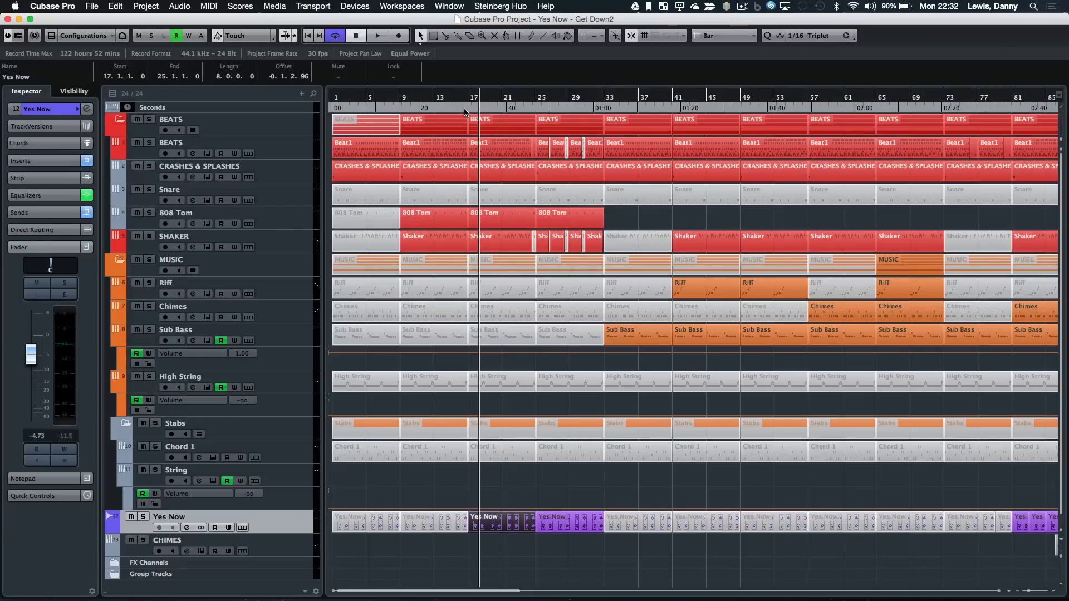
{"action": "left_click", "coordinate": [465, 110]}
{"action": "key", "text": "space"}
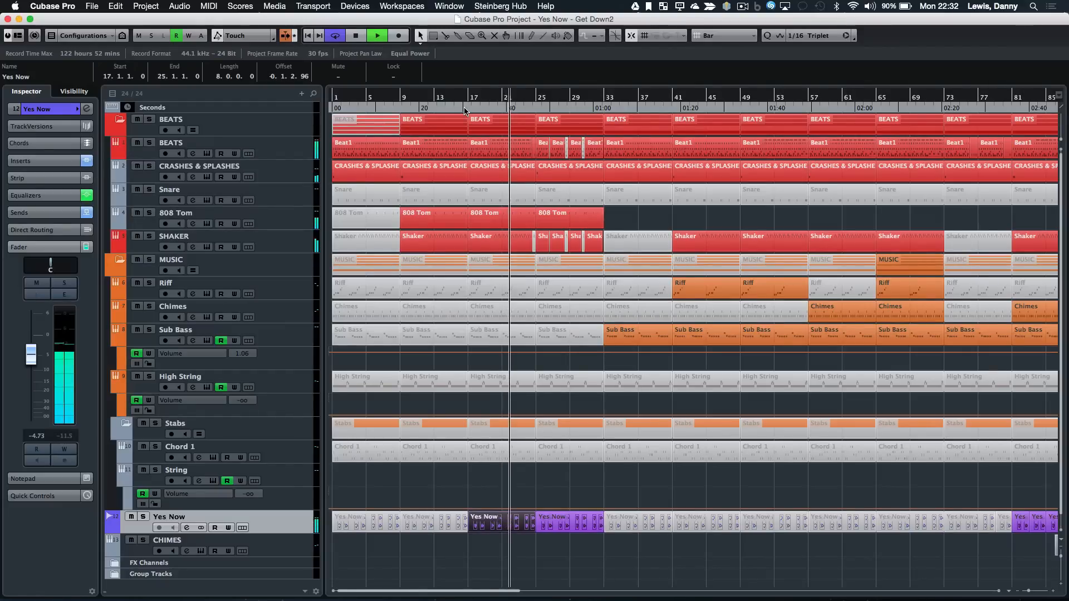
Follow the playback up close through the Beat1 and Shaker cuts between bars 25 and 33
{"action": "key", "text": "h"}
{"action": "key", "text": "h"}
{"action": "key", "text": "h"}
{"action": "key", "text": "h"}
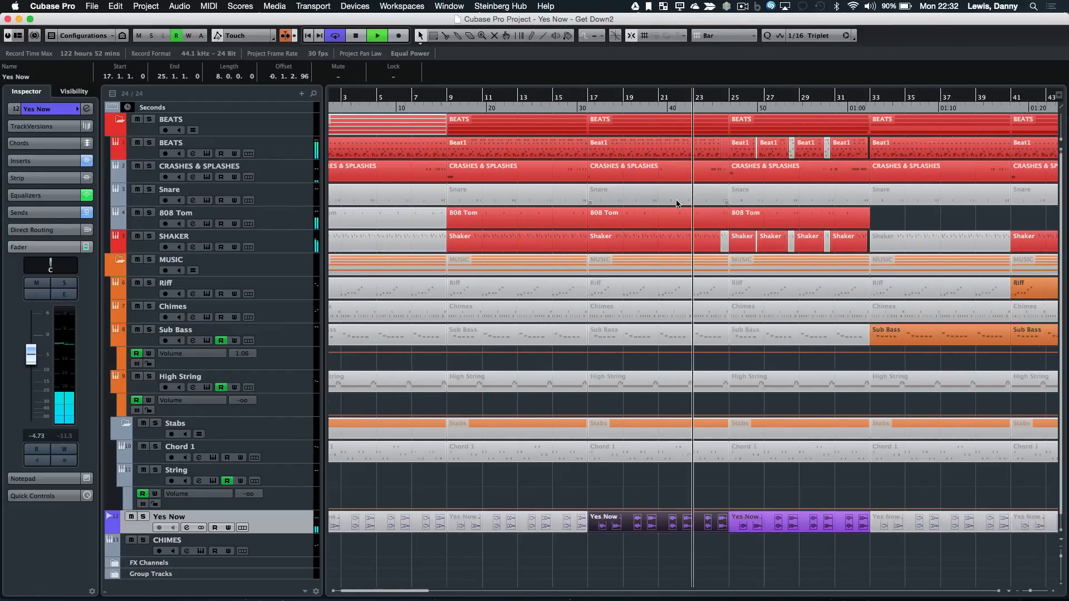
{"action": "scroll", "coordinate": [810, 295], "scroll_direction": "right", "scroll_amount": 7}
{"action": "scroll", "coordinate": [810, 295], "scroll_direction": "left", "scroll_amount": 6}
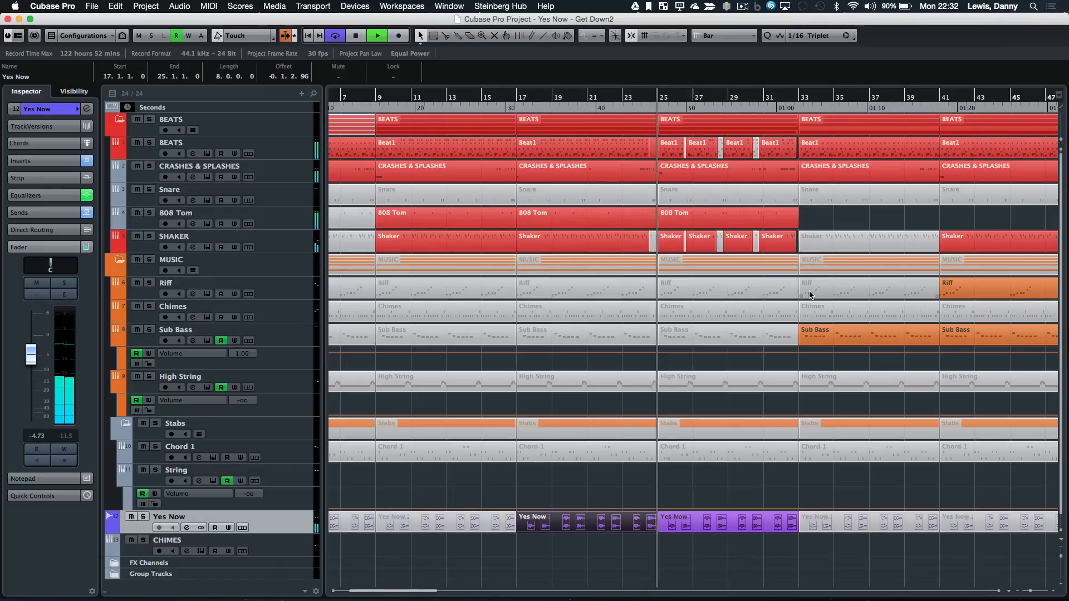
{"action": "key", "text": "h"}
{"action": "key", "text": "h"}
{"action": "key", "text": "h"}
{"action": "key", "text": "h"}
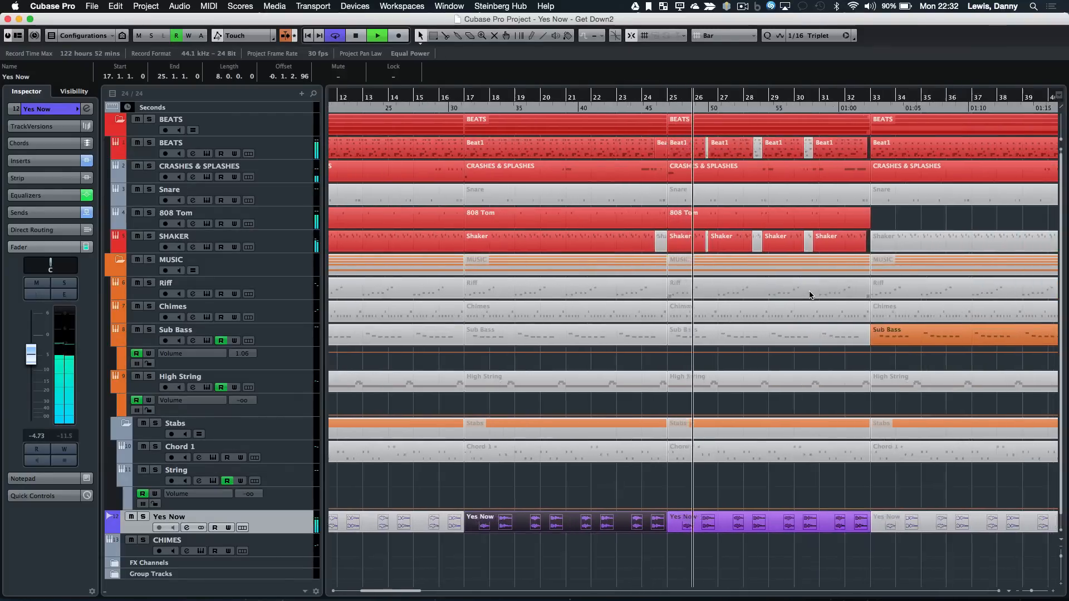
{"action": "key", "text": "h"}
{"action": "key", "text": "h"}
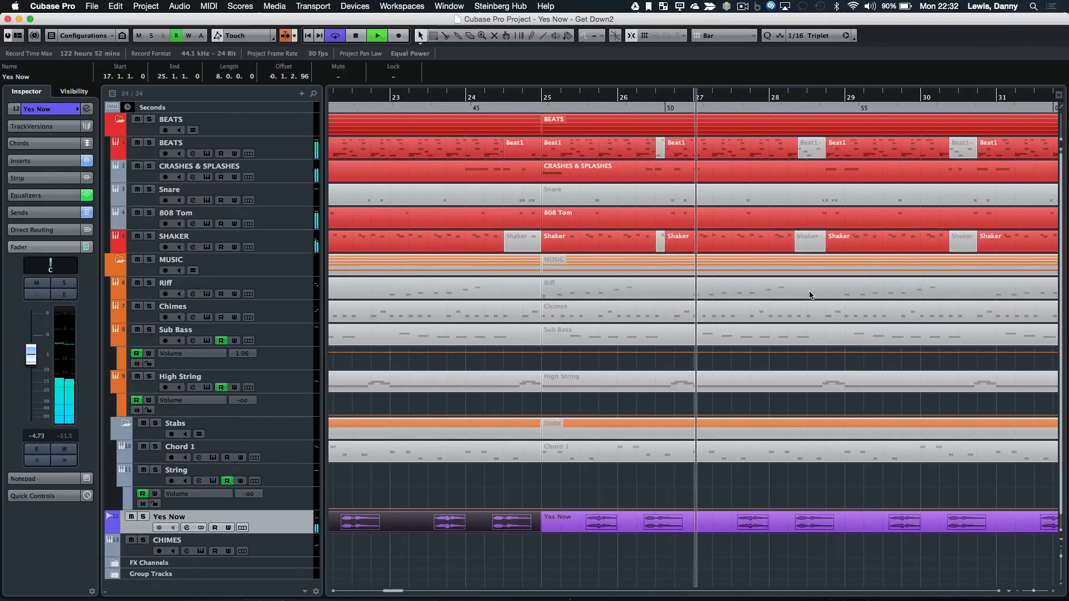
{"action": "scroll", "coordinate": [810, 294], "scroll_direction": "right", "scroll_amount": 5}
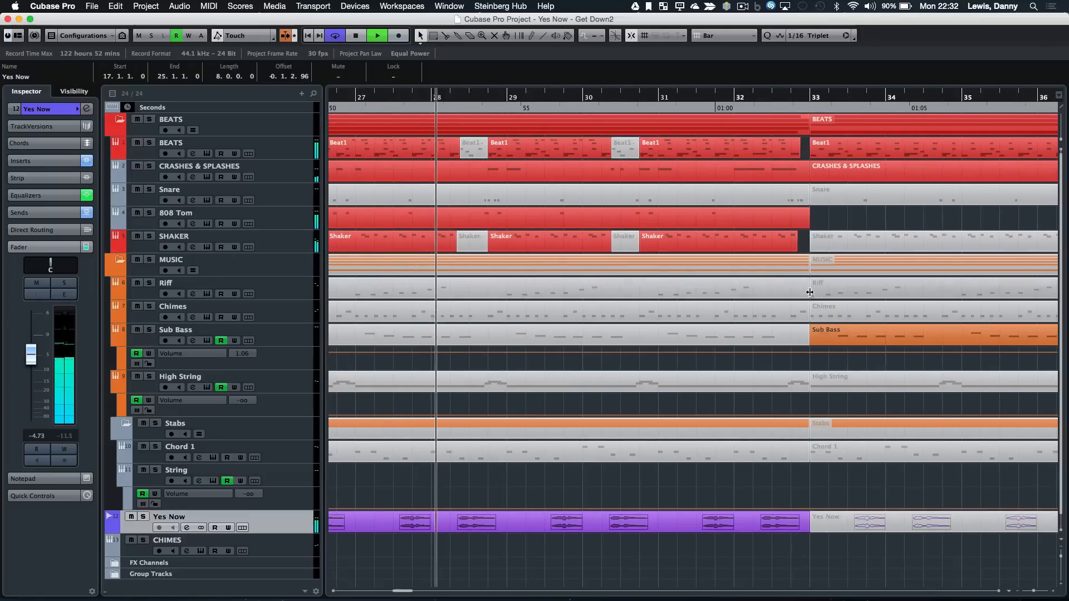
{"action": "scroll", "coordinate": [809, 294], "scroll_direction": "right", "scroll_amount": 2}
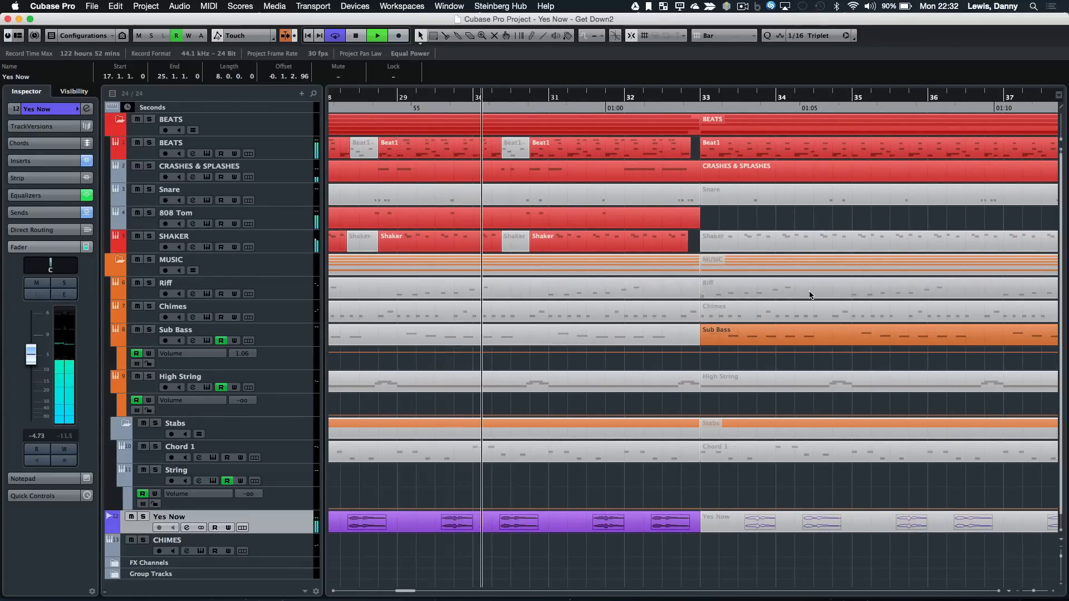
{"action": "scroll", "coordinate": [809, 295], "scroll_direction": "right", "scroll_amount": 2}
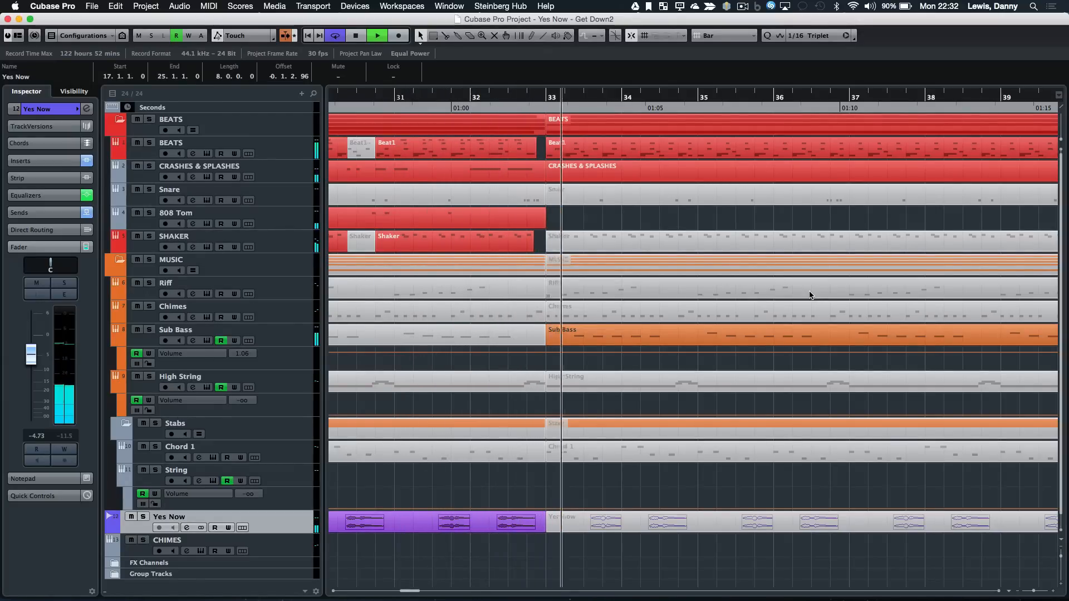
Keep listening past the Sub Bass entry at bar 33 in a wider view and stop playback
{"action": "key", "text": "g"}
{"action": "key", "text": "g"}
{"action": "key", "text": "g"}
{"action": "key", "text": "g"}
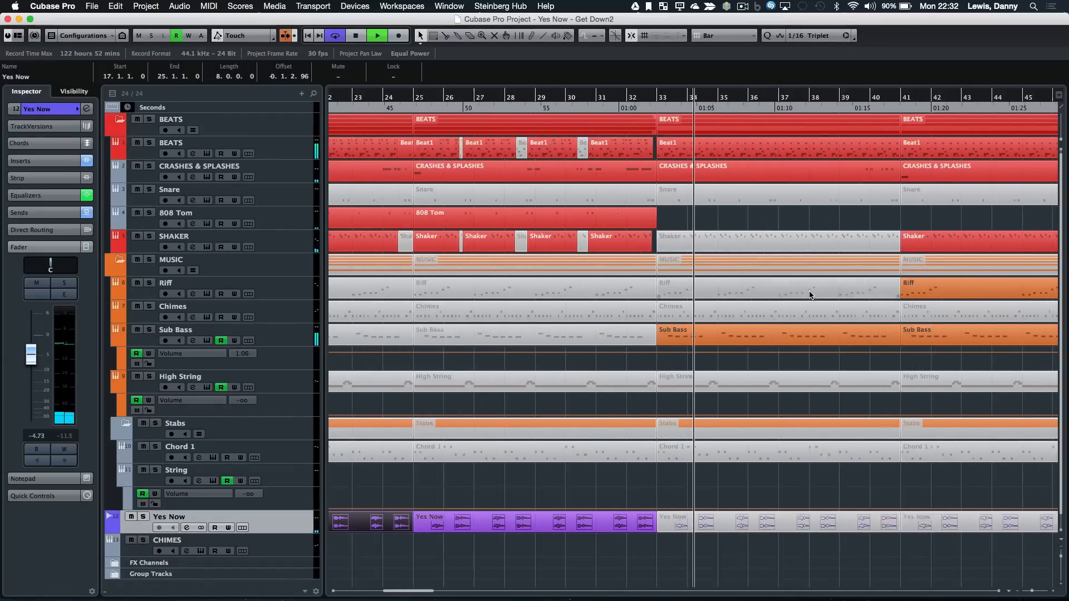
{"action": "key", "text": "space"}
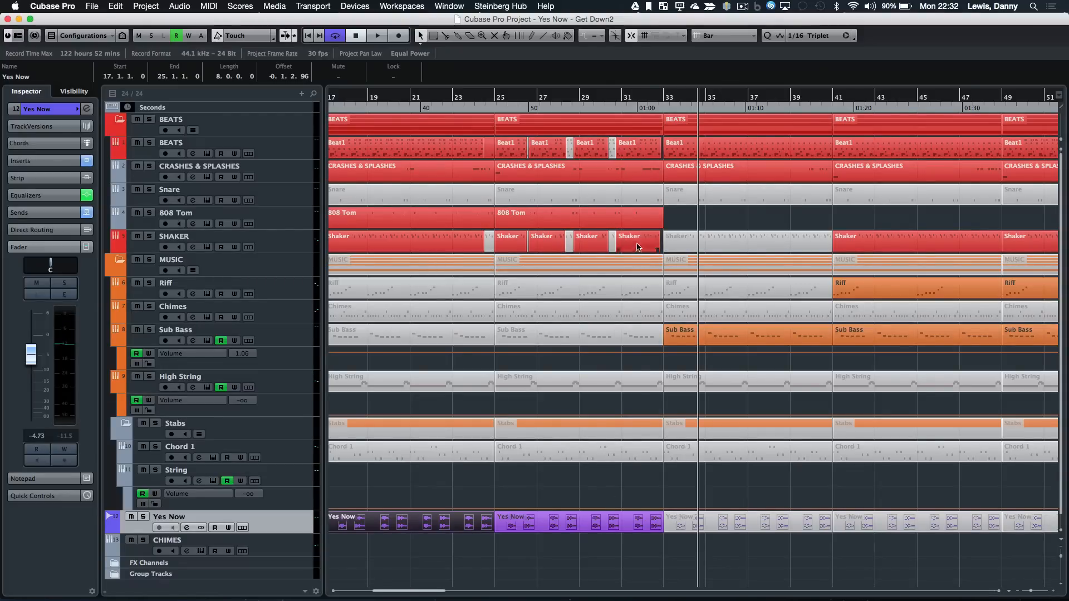
Select the Sub Bass track, open its Retrologue synth to examine the filter cutoff, and close the synth window
{"action": "key", "text": "g"}
{"action": "key", "text": "g"}
{"action": "key", "text": "g"}
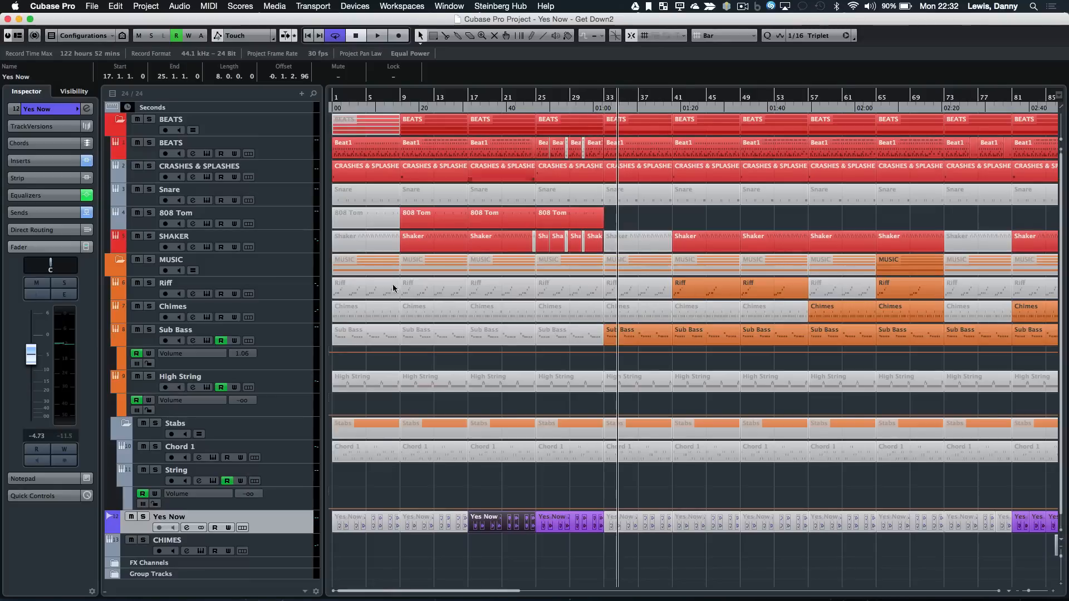
{"action": "left_click", "coordinate": [221, 340]}
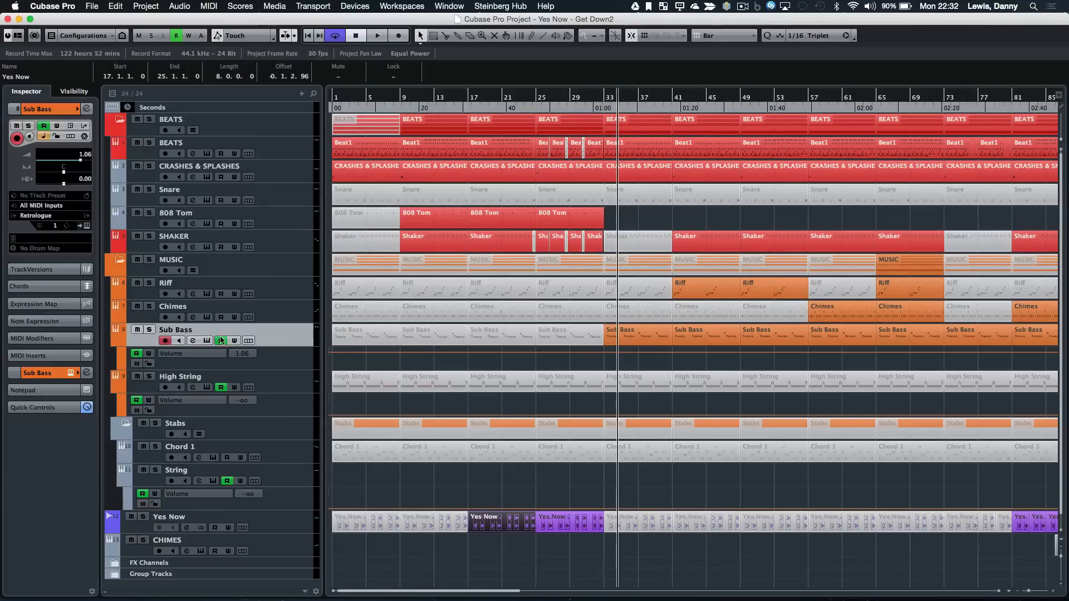
{"action": "left_click", "coordinate": [87, 226]}
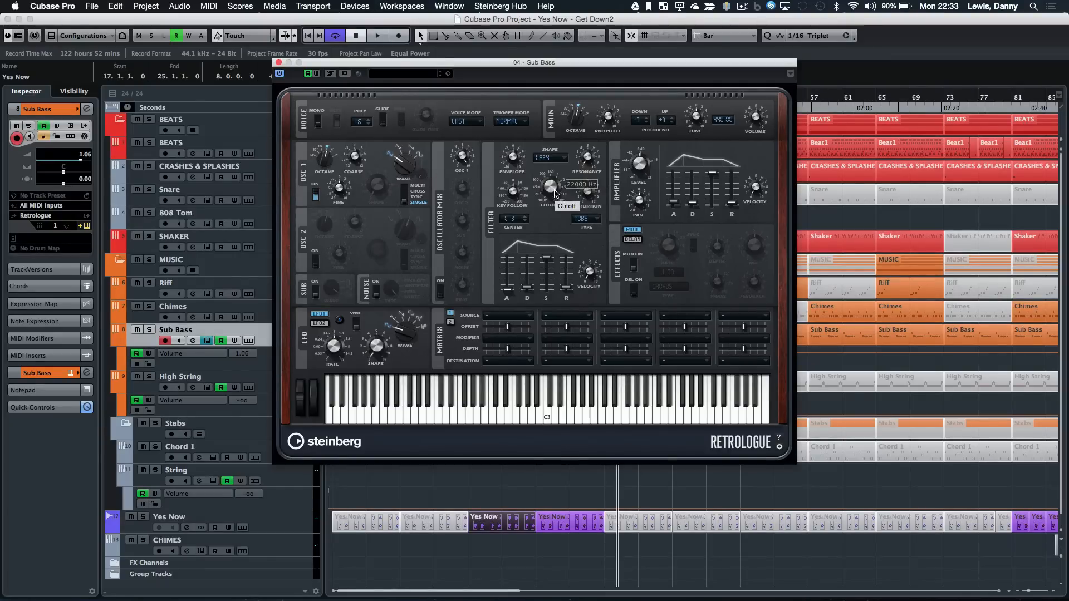
{"action": "left_click", "coordinate": [278, 63]}
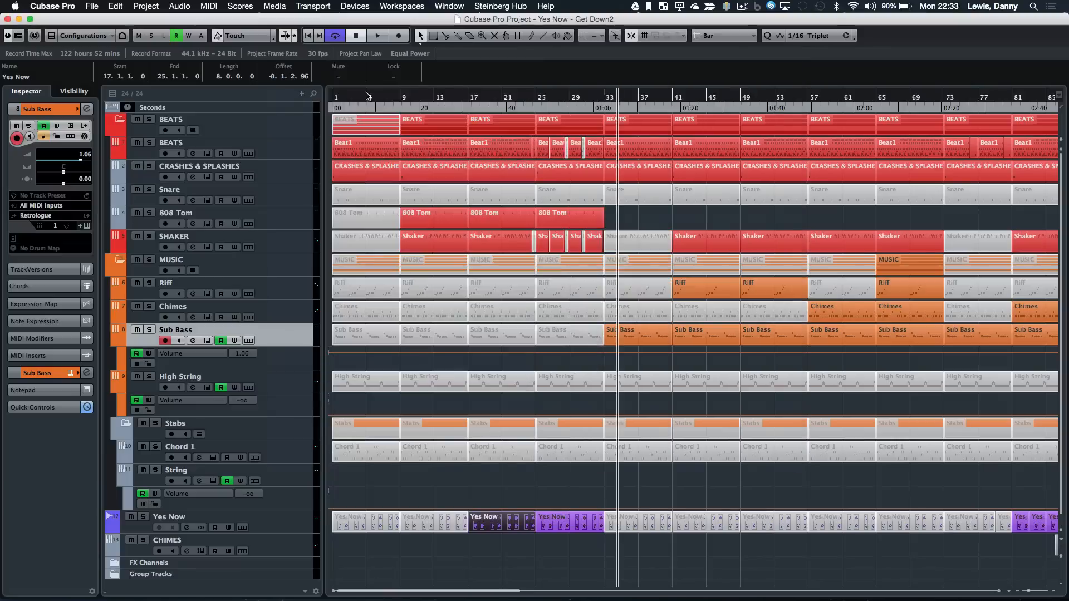
Solo the Sub Bass track, play it from about bar 33, and clear the solo during playback
{"action": "left_click", "coordinate": [149, 330]}
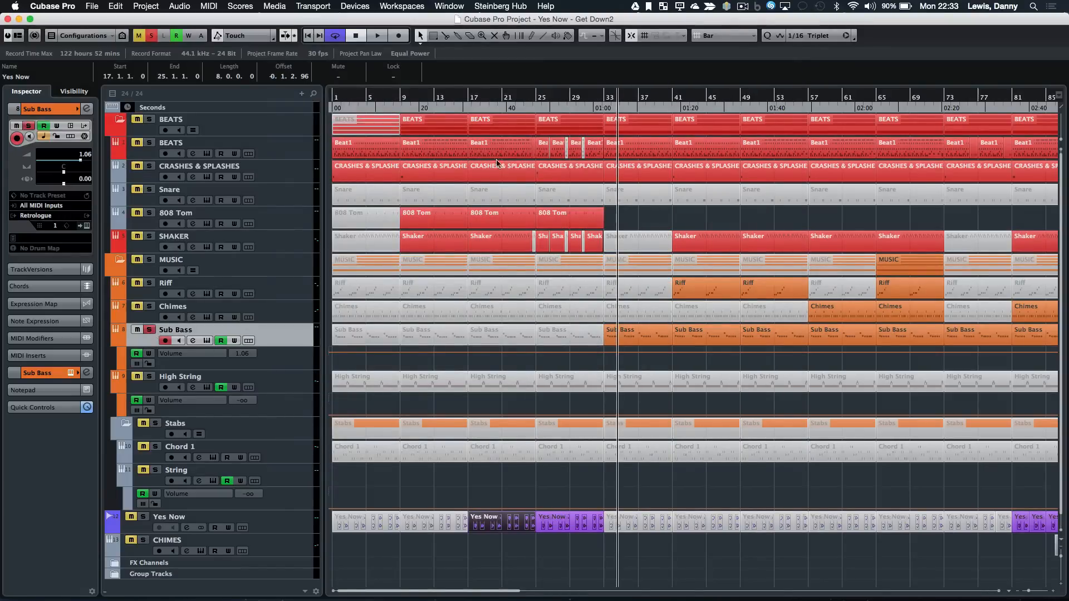
{"action": "double_click", "coordinate": [601, 108]}
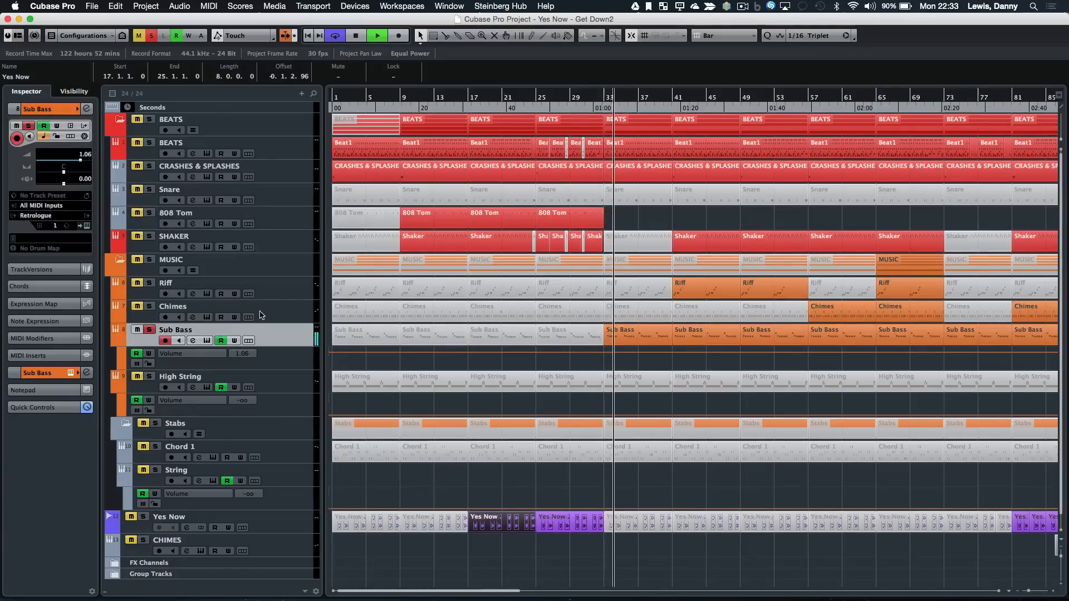
{"action": "left_click", "coordinate": [149, 330]}
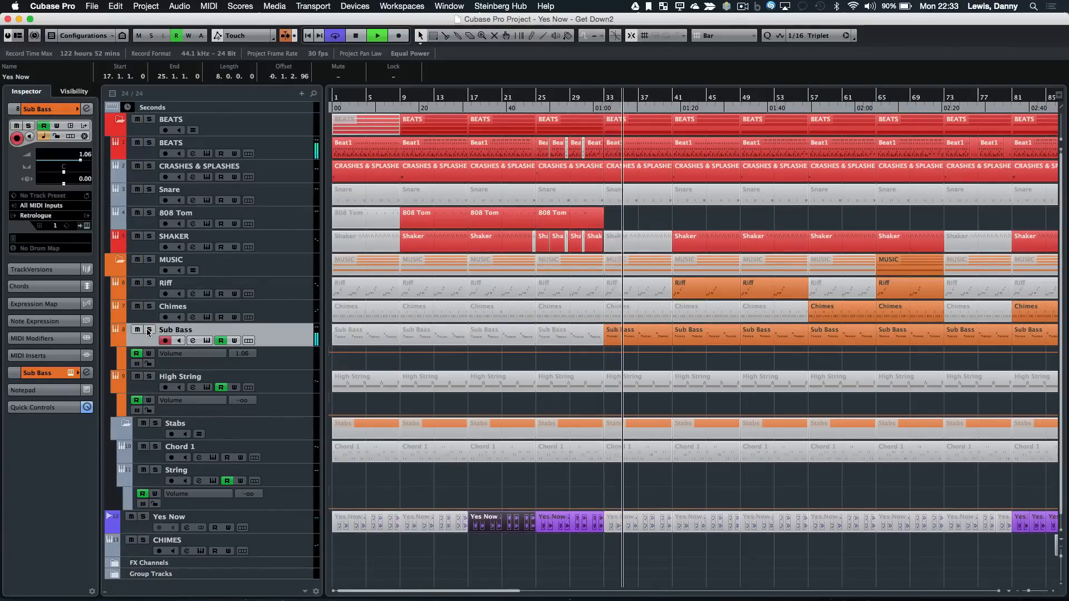
Open the Compressor in the Sub Bass instrument's audio inserts to examine its settings, and close it
{"action": "left_click", "coordinate": [48, 373]}
{"action": "left_click", "coordinate": [42, 244]}
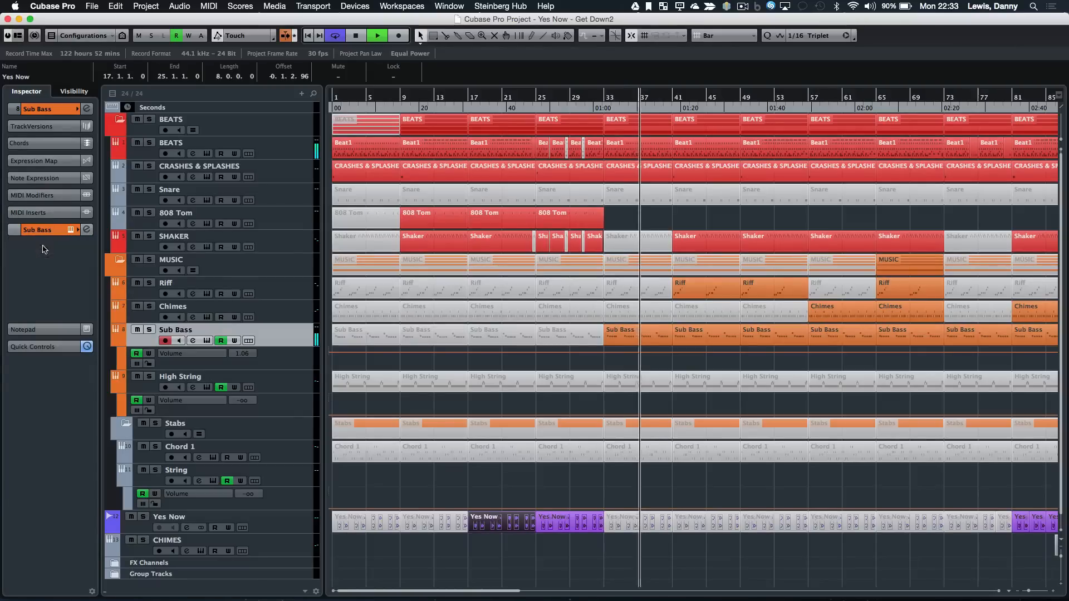
{"action": "left_click", "coordinate": [34, 264]}
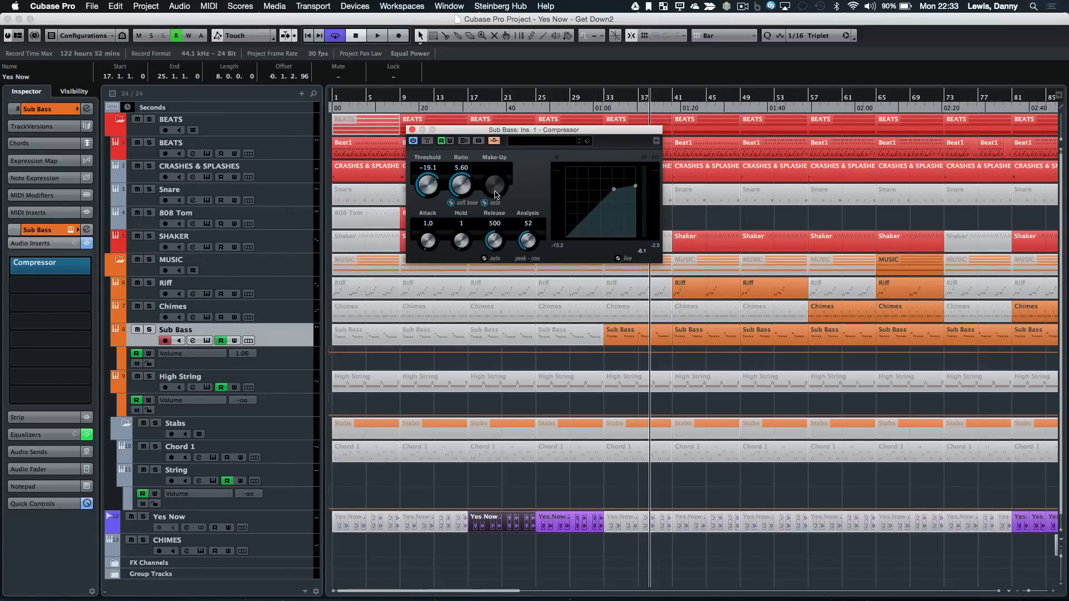
{"action": "left_click", "coordinate": [412, 130]}
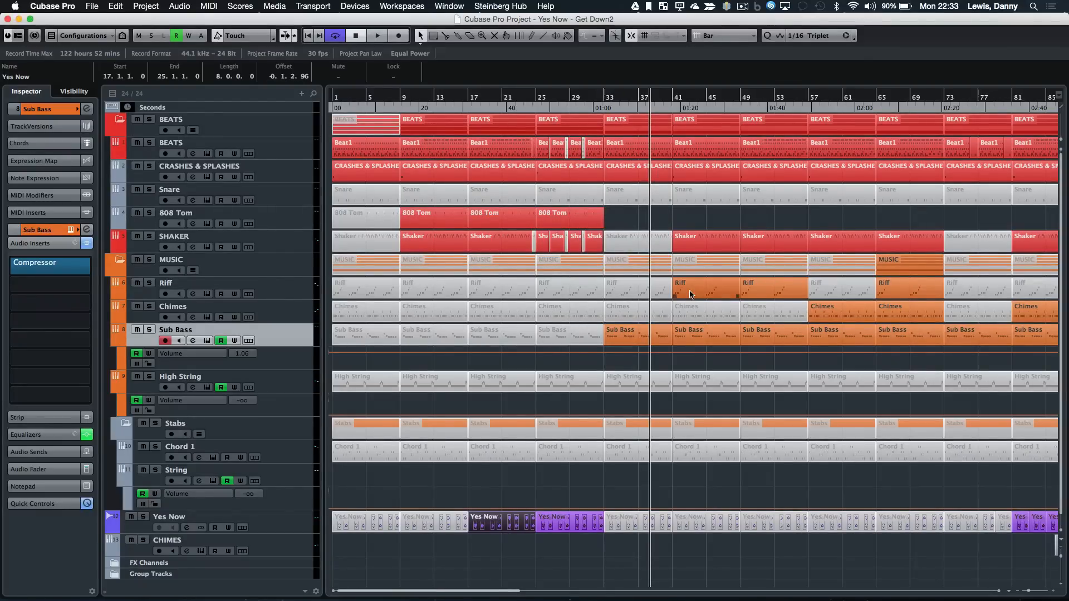
Play the project from about bar 41, where the Riff part enters, and select the Riff track
{"action": "key", "text": "g"}
{"action": "key", "text": "g"}
{"action": "key", "text": "g"}
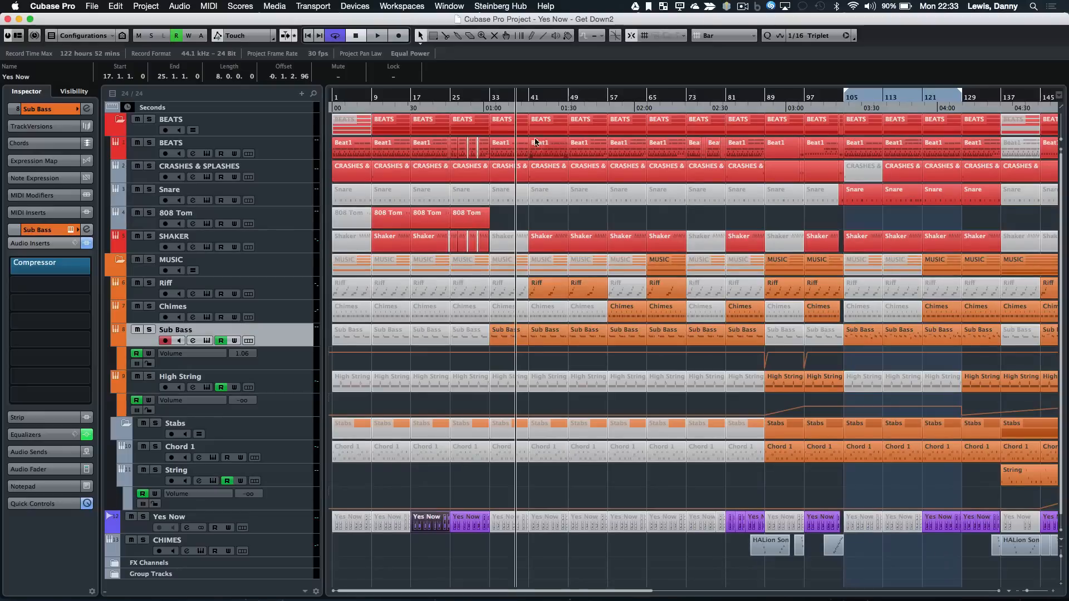
{"action": "left_click", "coordinate": [525, 100]}
{"action": "key", "text": "space"}
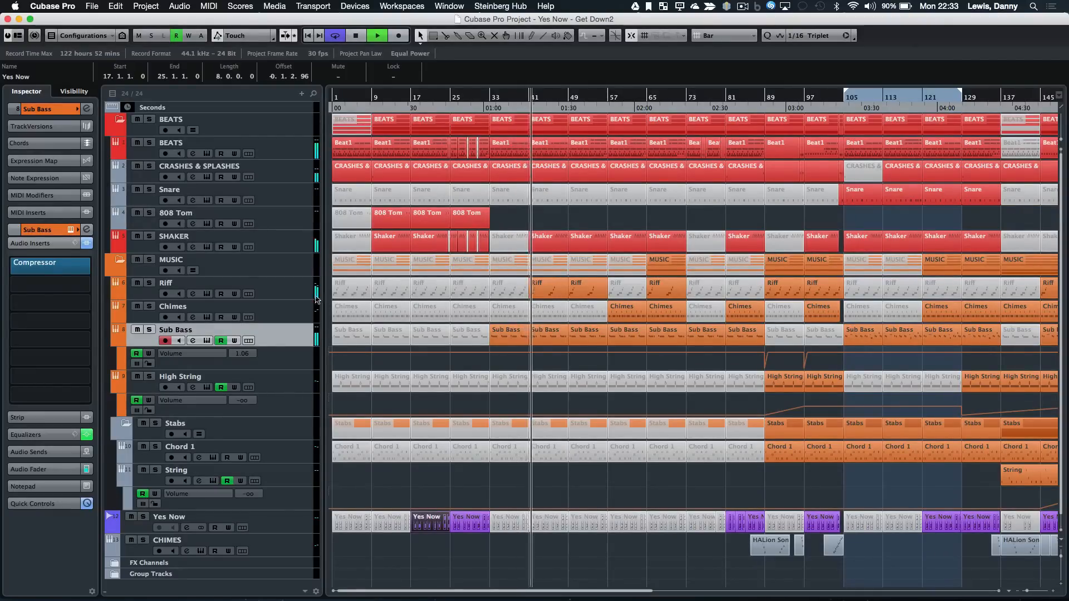
{"action": "left_click", "coordinate": [295, 294]}
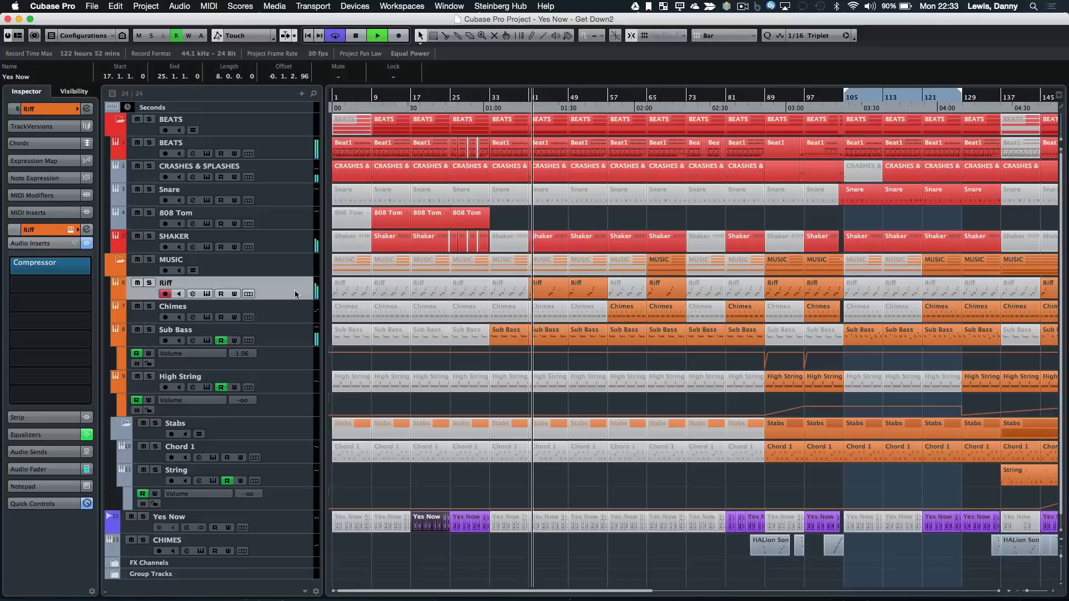
Open the Riff part at bar 41 in the Key Editor to view its note pattern, and close the editor
{"action": "double_click", "coordinate": [543, 290]}
{"action": "key", "text": "g"}
{"action": "key", "text": "g"}
{"action": "key", "text": "g"}
{"action": "key", "text": "g"}
{"action": "key", "text": "g"}
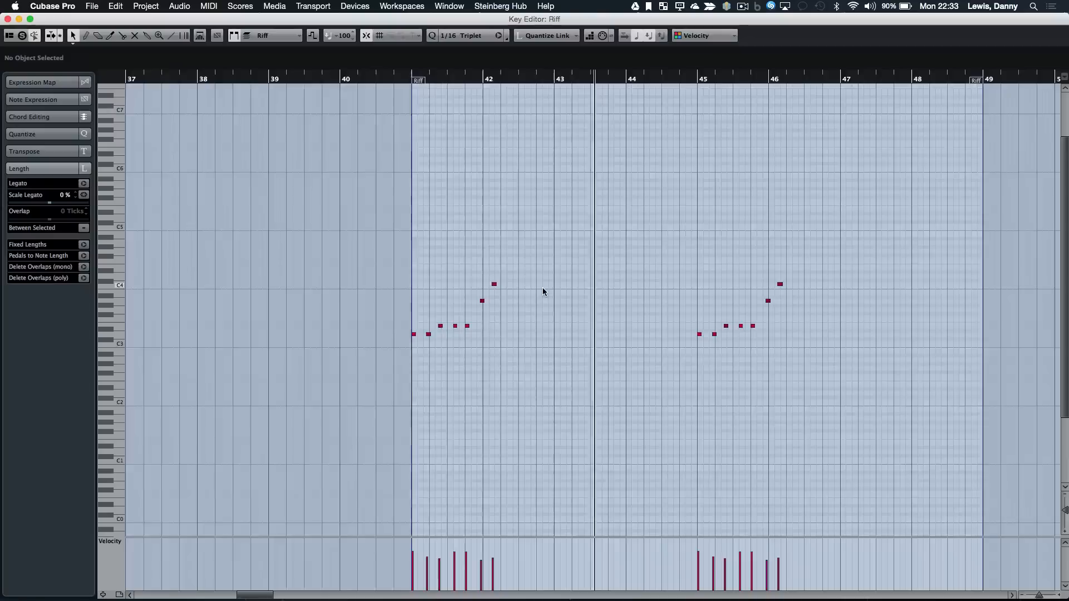
{"action": "key", "text": "Escape"}
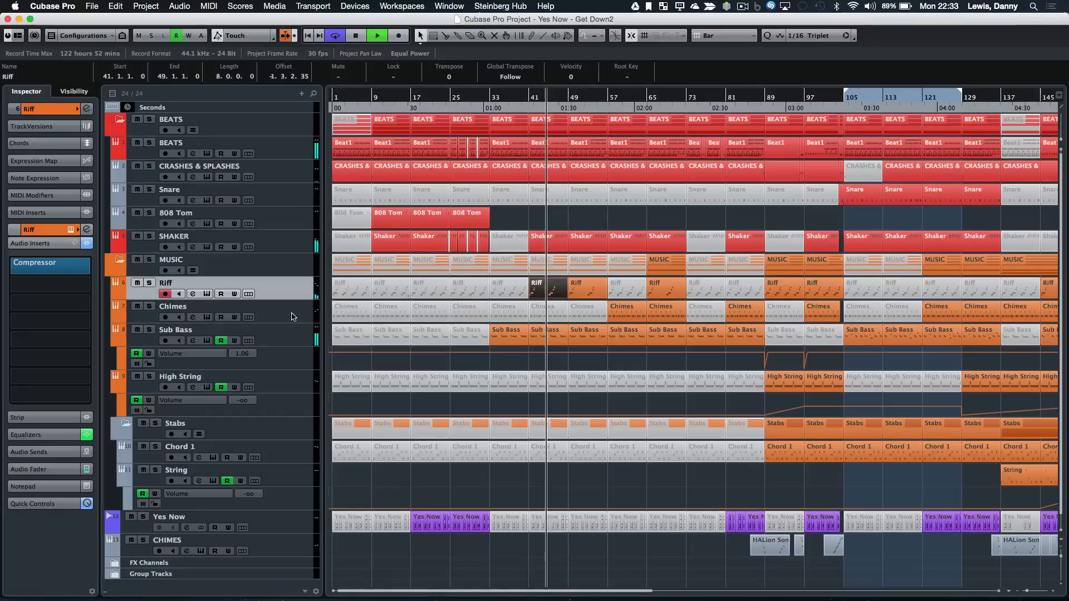
Open the Riff track's HALion Sonic SE instrument to examine the Echo Wipes program, and close it
{"action": "left_click", "coordinate": [49, 110]}
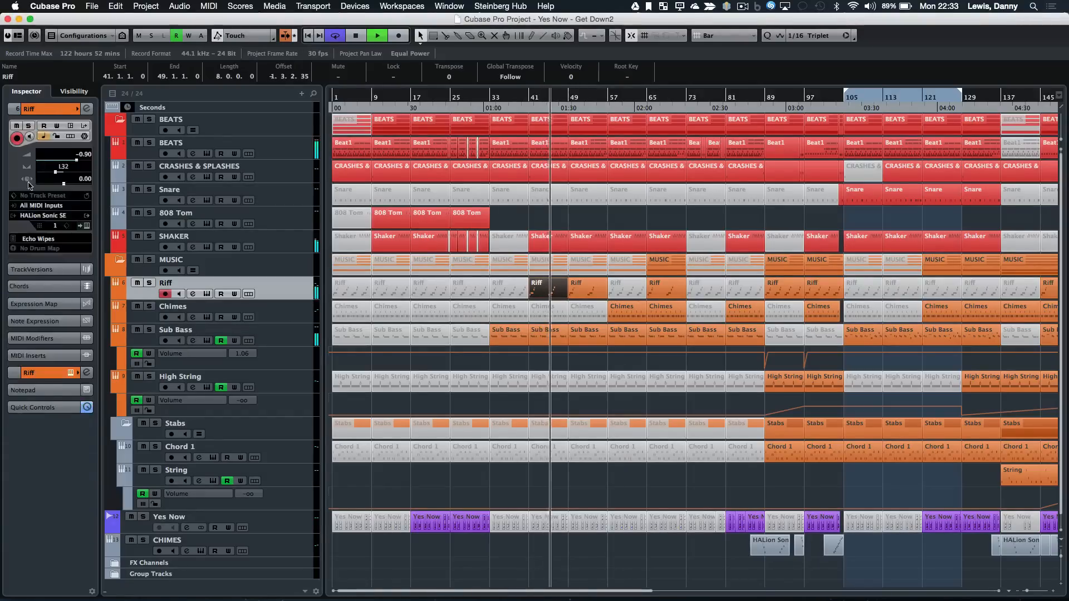
{"action": "left_click", "coordinate": [86, 225]}
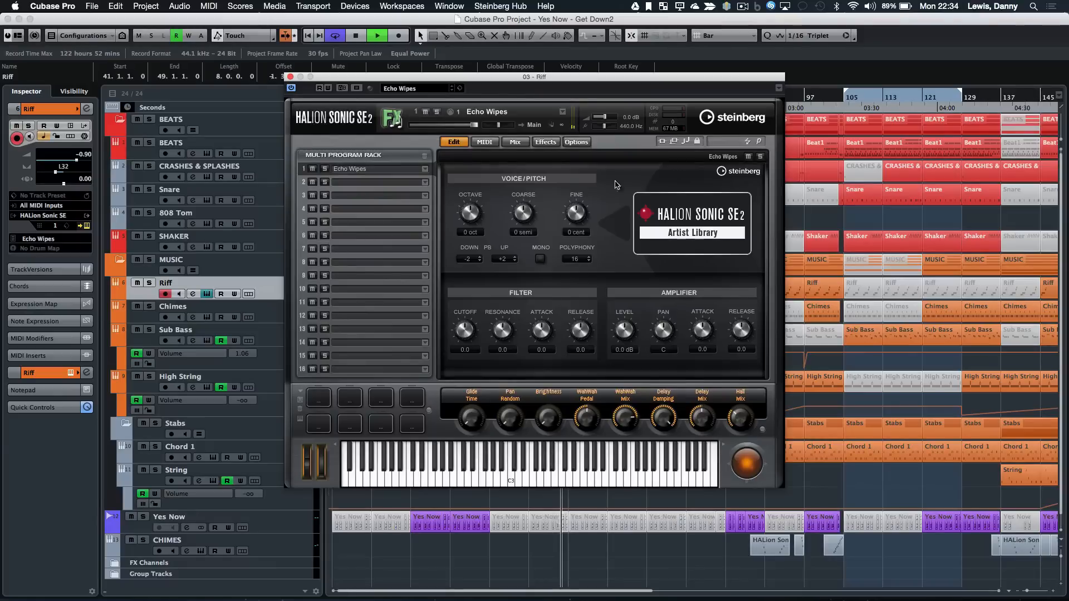
{"action": "left_click", "coordinate": [290, 76]}
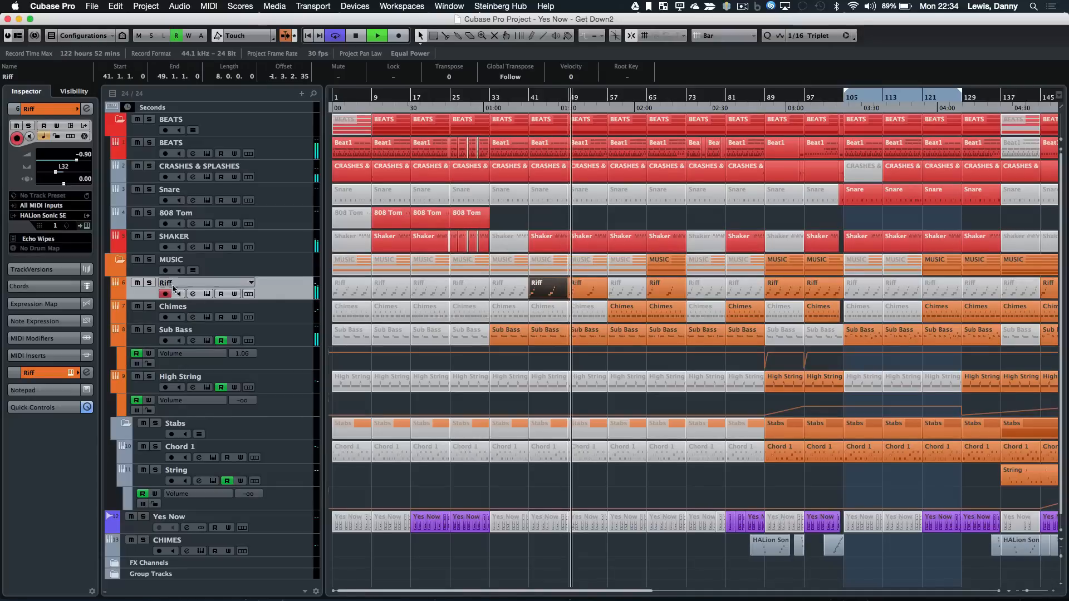
Briefly solo the Riff track during playback, clear the solo, and follow the parts around bars 41 to 57 up close
{"action": "left_click", "coordinate": [149, 283]}
{"action": "left_click", "coordinate": [150, 283]}
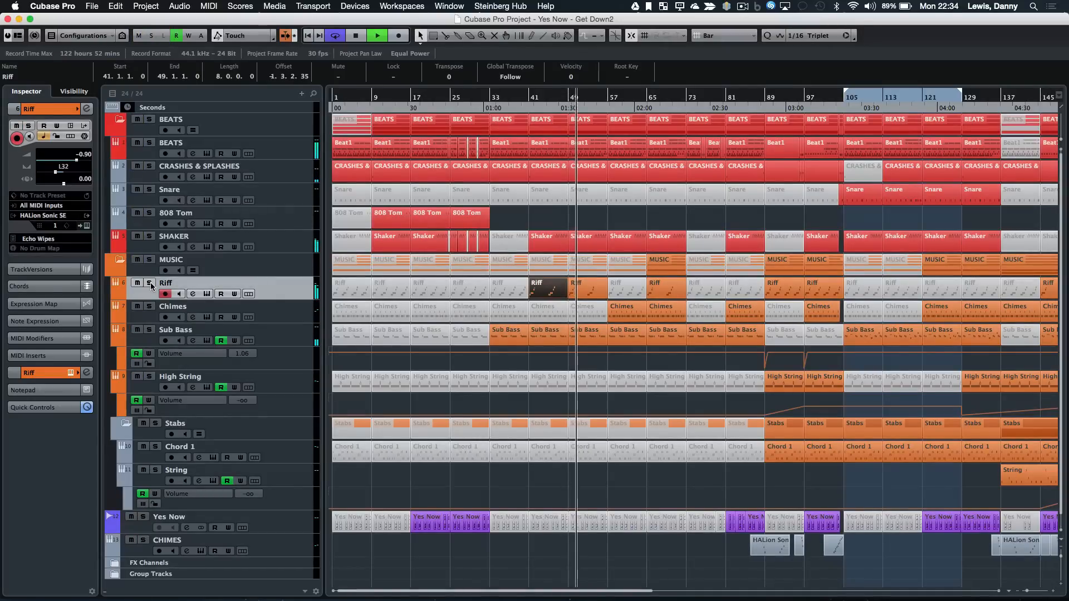
{"action": "key", "text": "h"}
{"action": "key", "text": "h"}
{"action": "key", "text": "h"}
{"action": "key", "text": "h"}
{"action": "key", "text": "h"}
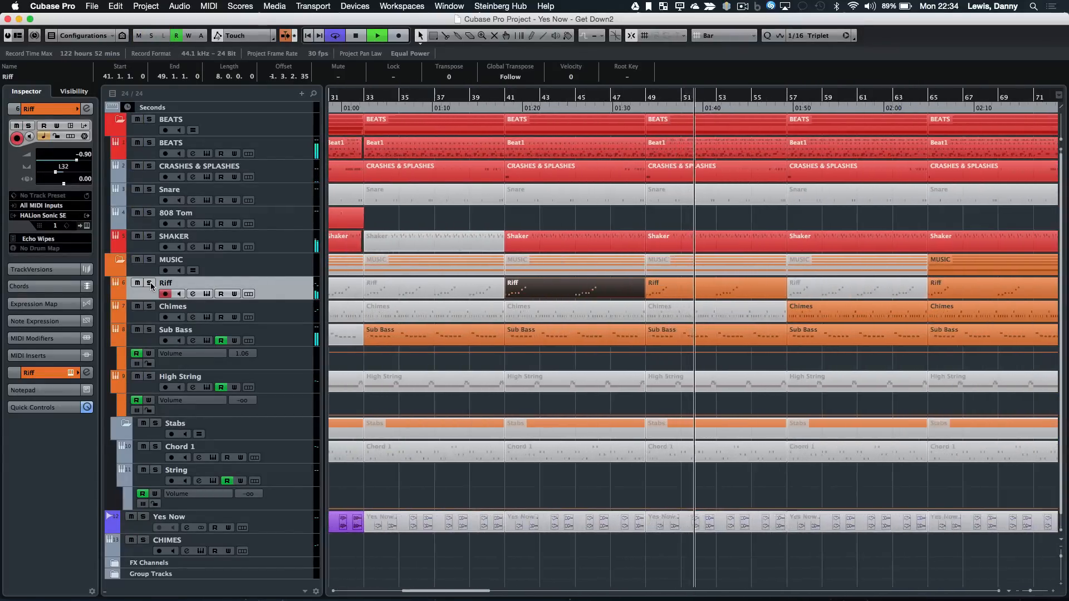
Briefly solo the Riff channel in the MixConsole, check its panning, and return to the project window
{"action": "key", "text": "F3"}
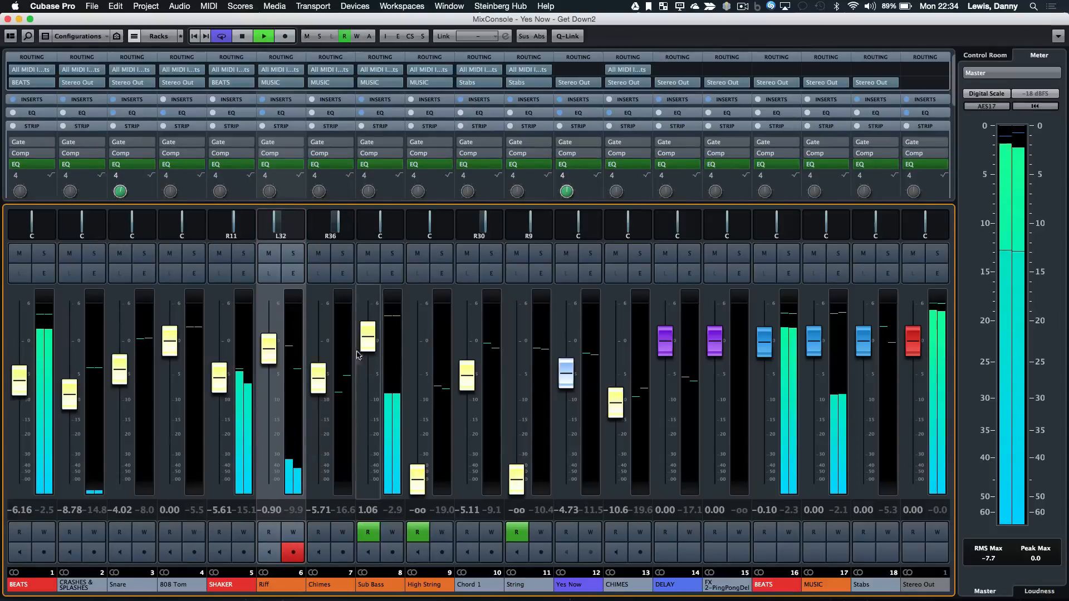
{"action": "left_click", "coordinate": [296, 257]}
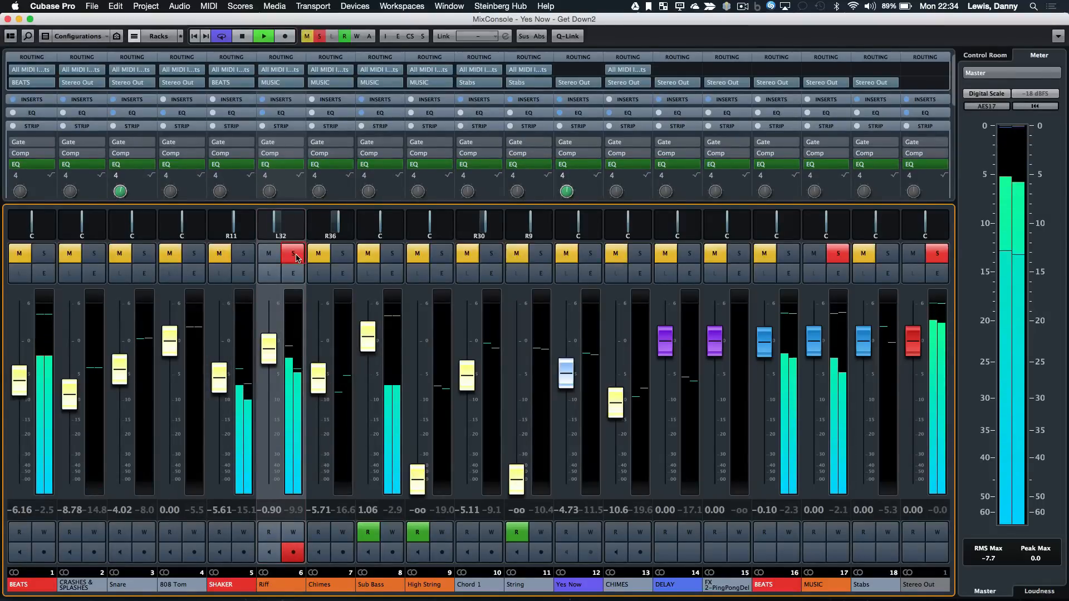
{"action": "left_click", "coordinate": [295, 257]}
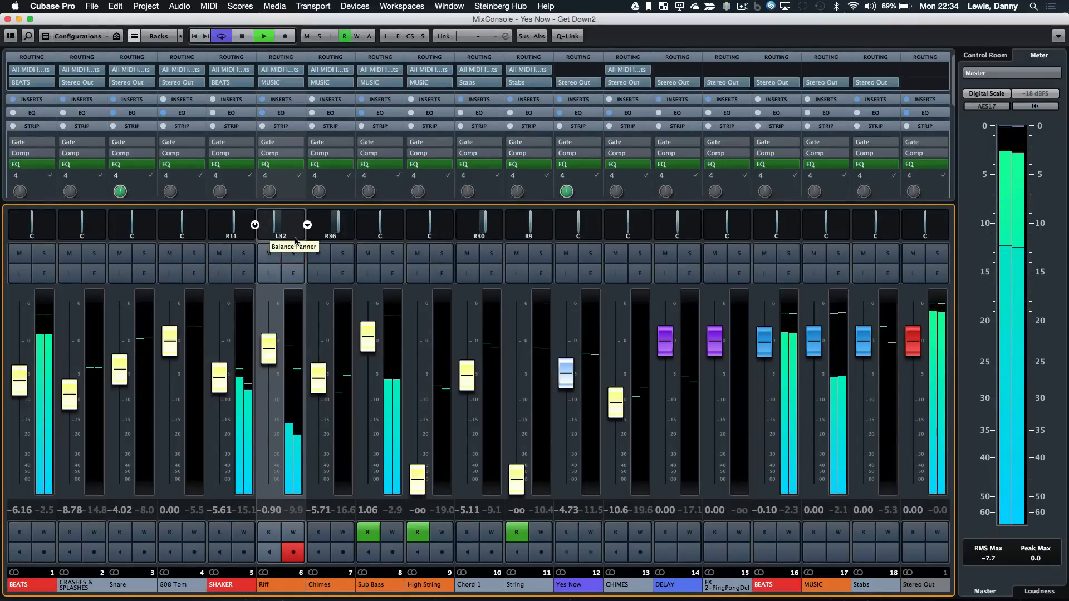
{"action": "key", "text": "F3"}
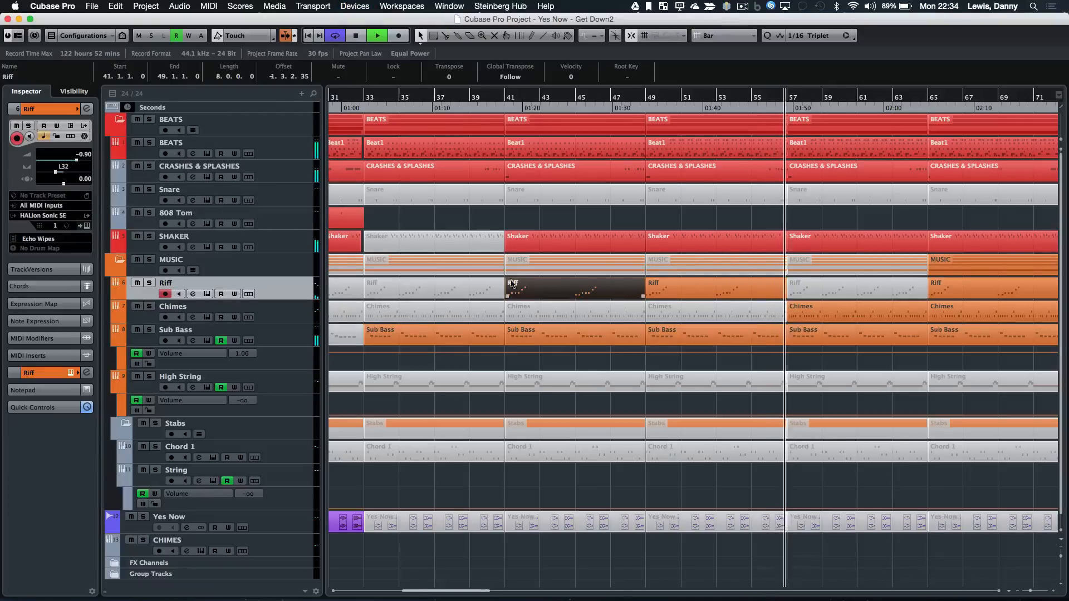
Examine the Chimes channel's EQ from the MixConsole and its HALion Sonic SE program Asian Anklungs, closing the instrument window
{"action": "left_click", "coordinate": [281, 318]}
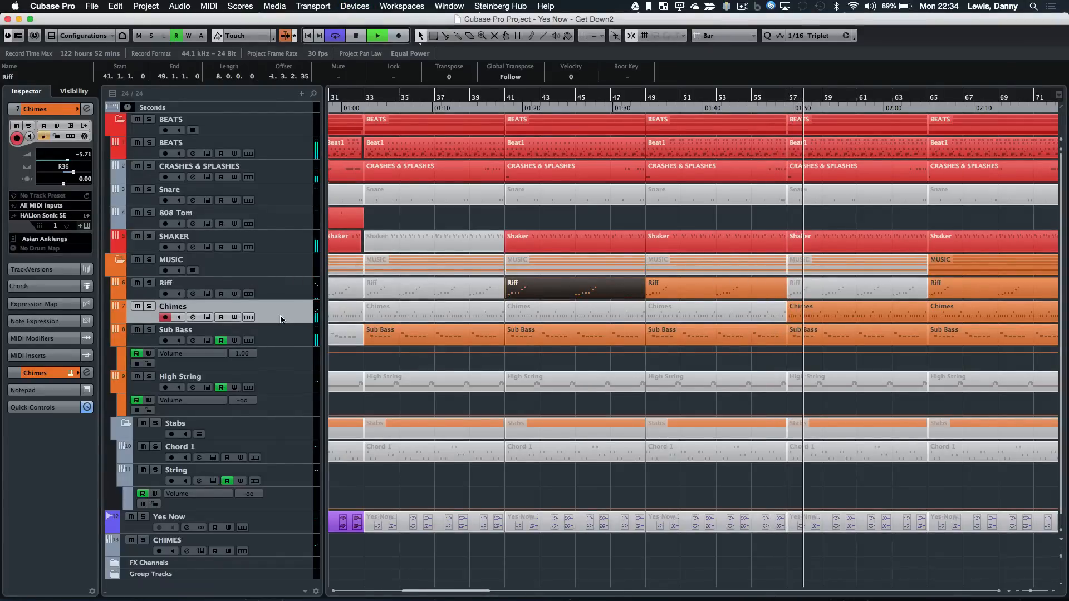
{"action": "key", "text": "F3"}
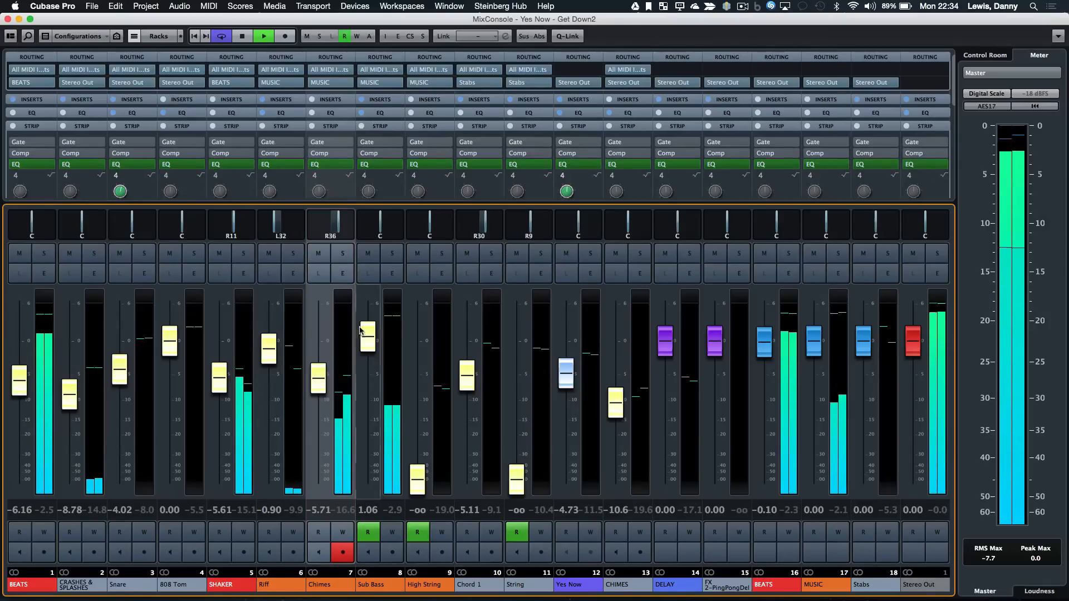
{"action": "left_click", "coordinate": [338, 273]}
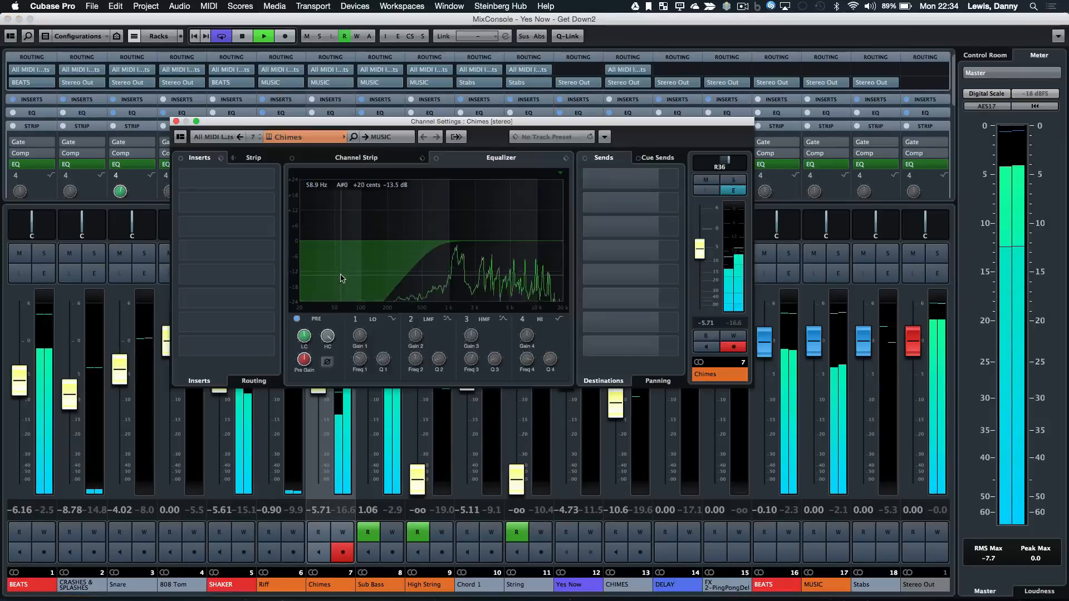
{"action": "left_click", "coordinate": [269, 137]}
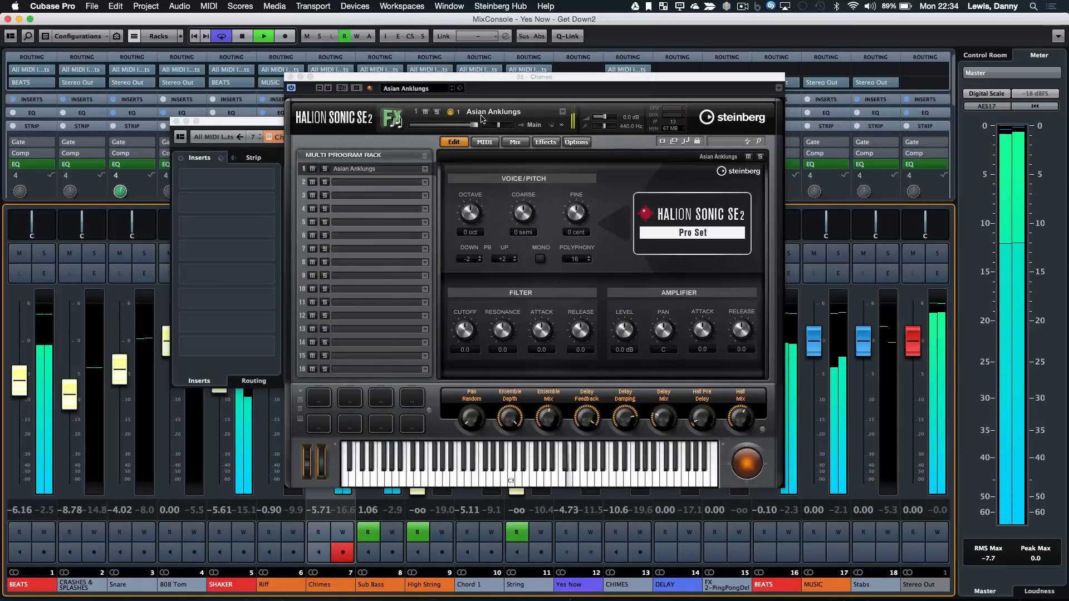
{"action": "left_click", "coordinate": [290, 77]}
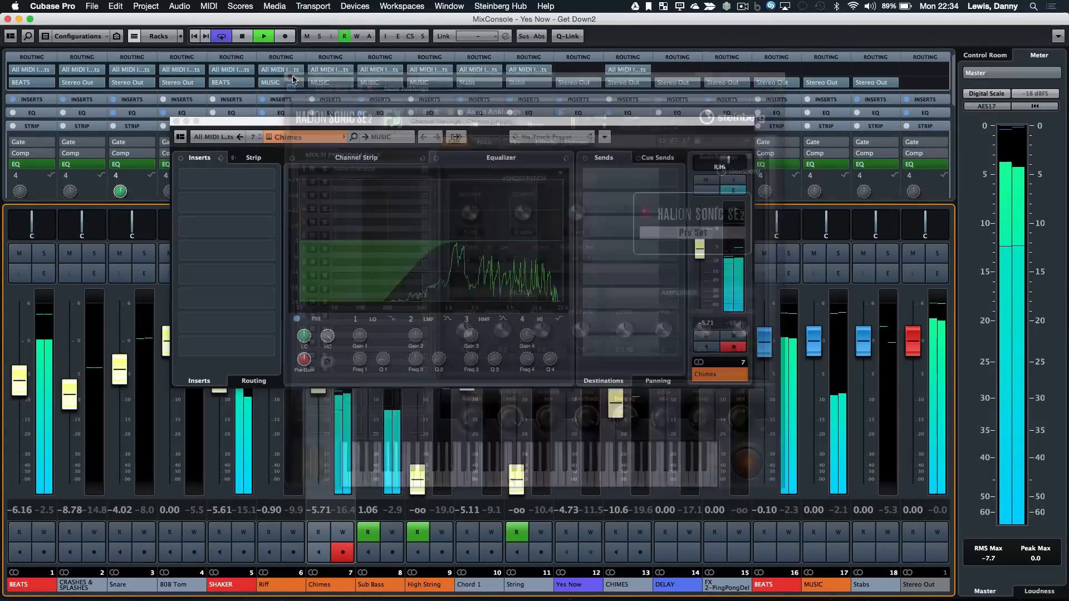
Solo the Chimes channel, stop playback to check its low cut, and clear the solo before returning to the project window
{"action": "left_click", "coordinate": [735, 181]}
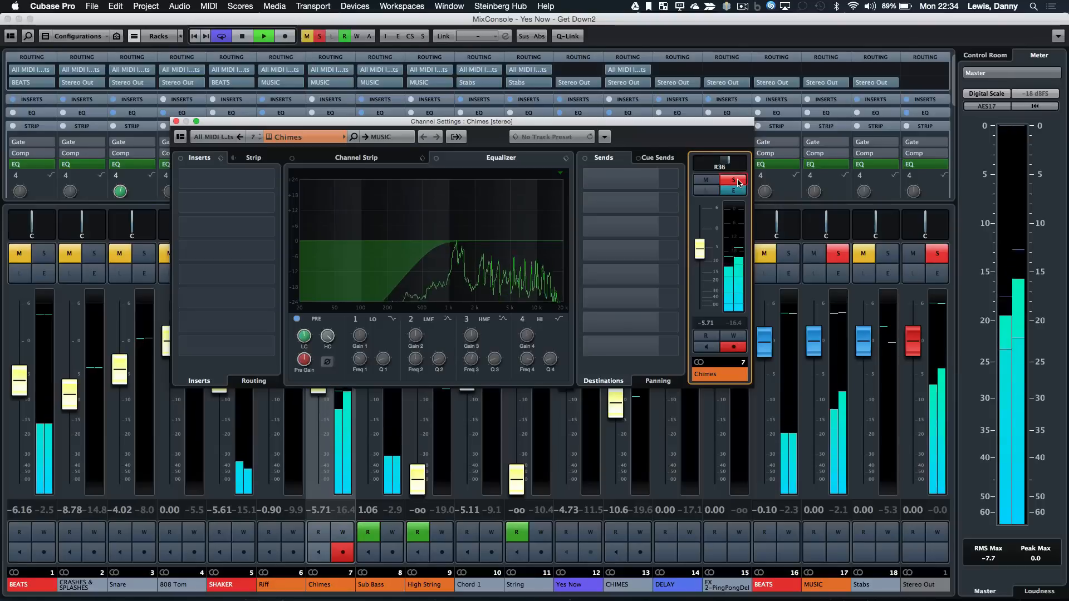
{"action": "key", "text": "space"}
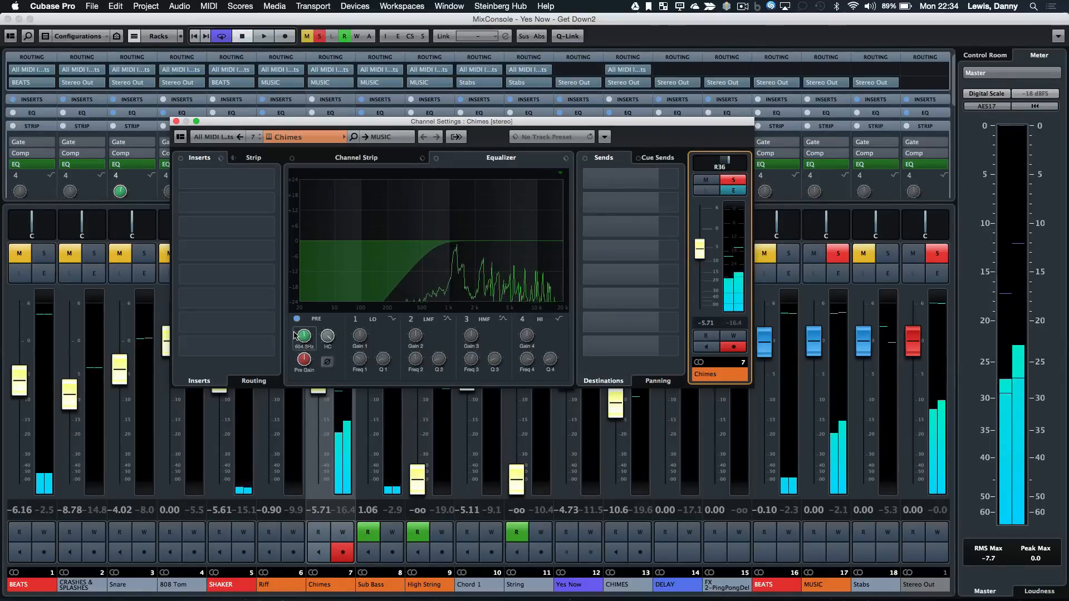
{"action": "left_click", "coordinate": [176, 121]}
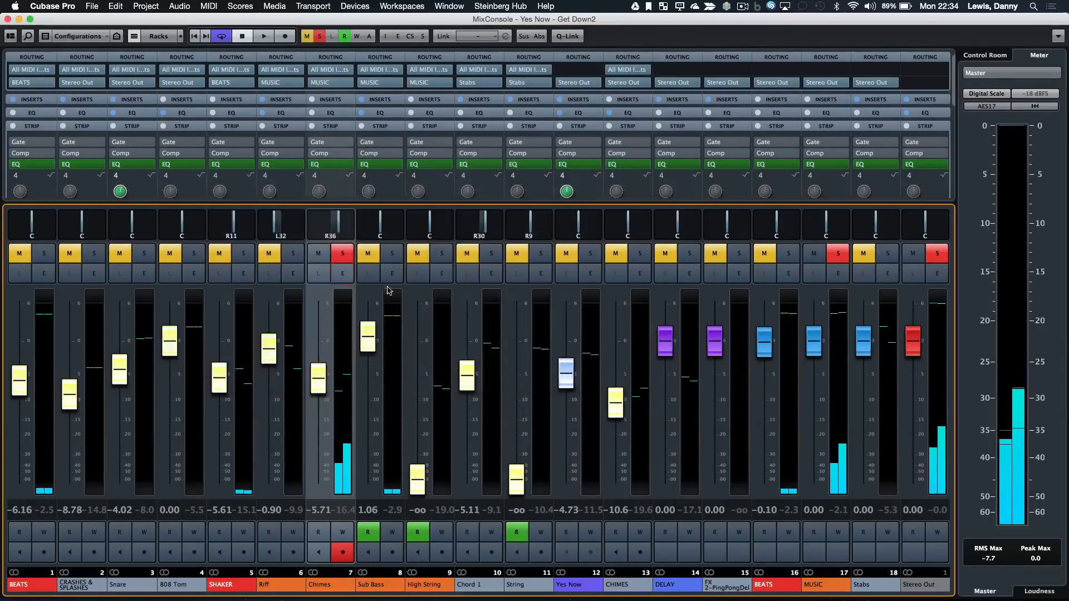
{"action": "left_click", "coordinate": [345, 253]}
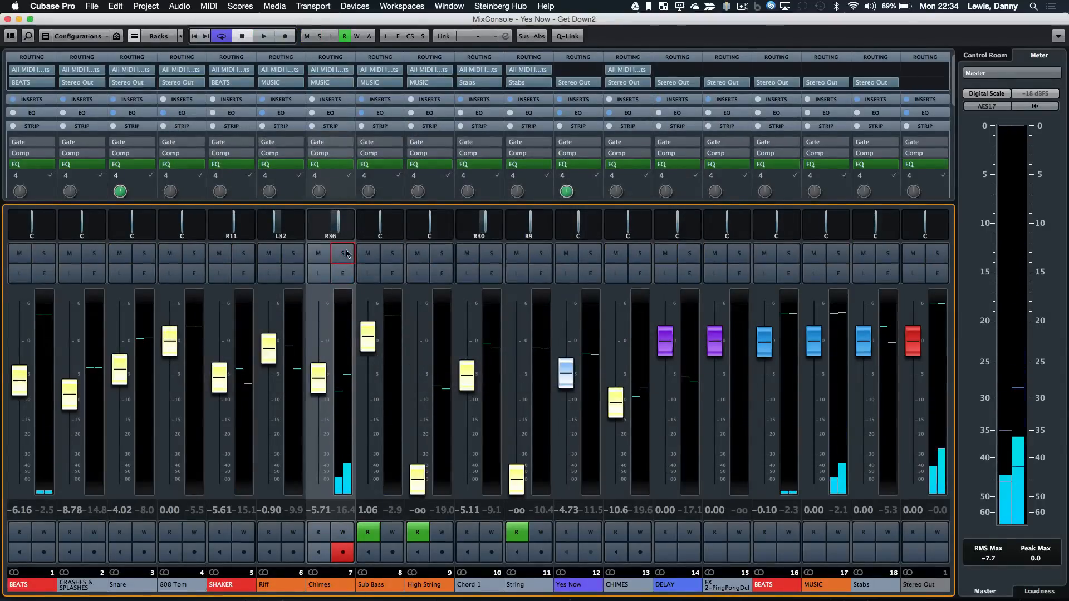
{"action": "key", "text": "F3"}
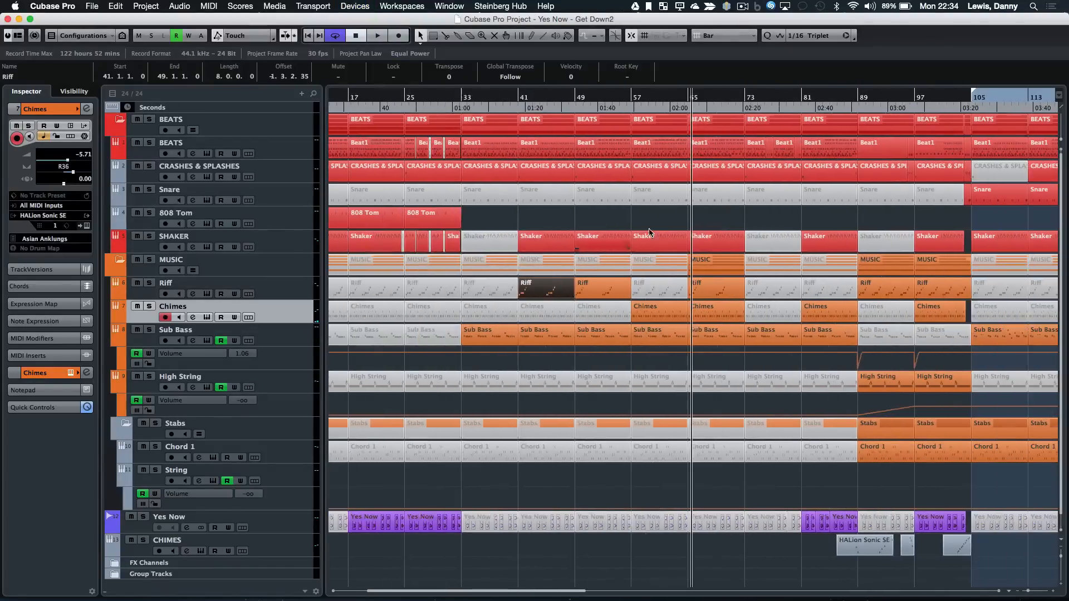
Play the arrangement from about bar 64 in a wider view and select the Riff part at bar 65
{"action": "left_click", "coordinate": [682, 99]}
{"action": "key", "text": "space"}
{"action": "key", "text": "g"}
{"action": "key", "text": "g"}
{"action": "key", "text": "g"}
{"action": "key", "text": "g"}
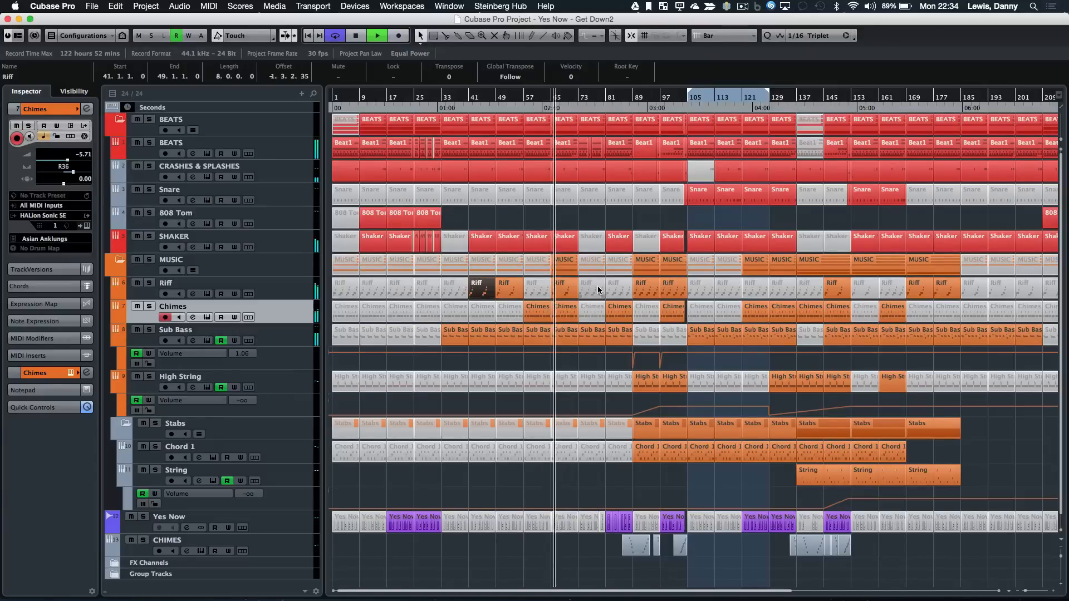
{"action": "left_click", "coordinate": [566, 293]}
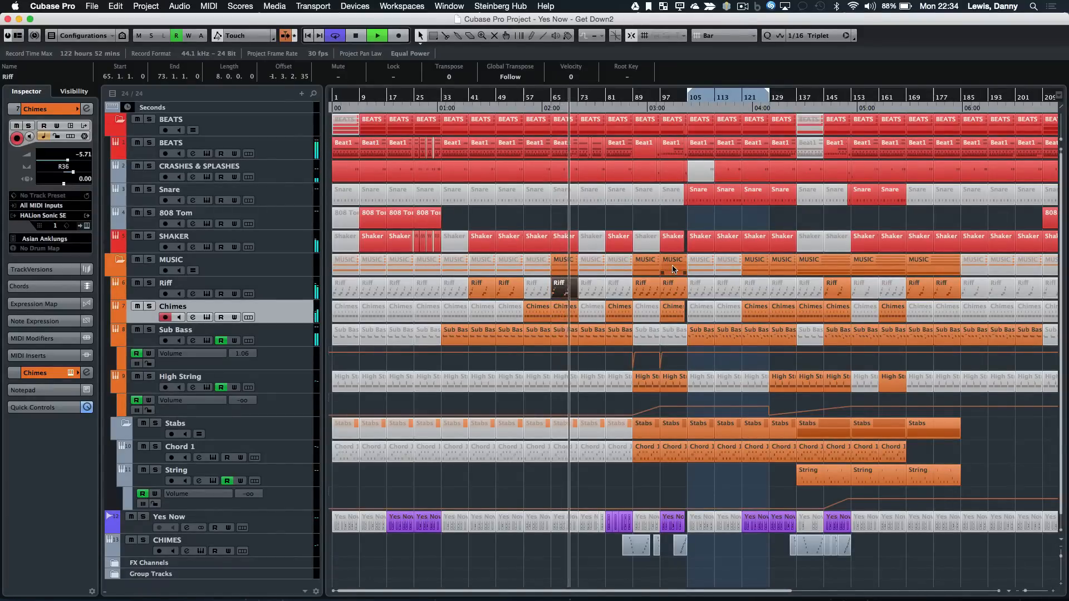
Look over the rest of the arrangement during playback, focusing on the section from bar 73 to bar 105
{"action": "scroll", "coordinate": [671, 270], "scroll_direction": "down", "scroll_amount": 1}
{"action": "scroll", "coordinate": [671, 270], "scroll_direction": "up", "scroll_amount": 1}
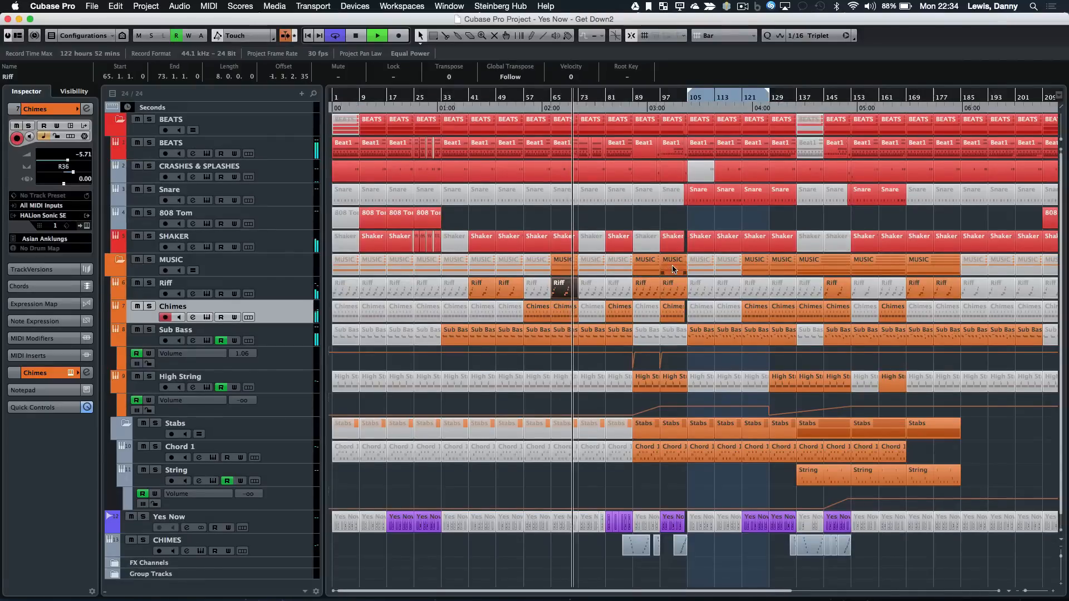
{"action": "scroll", "coordinate": [671, 270], "scroll_direction": "right", "scroll_amount": 5}
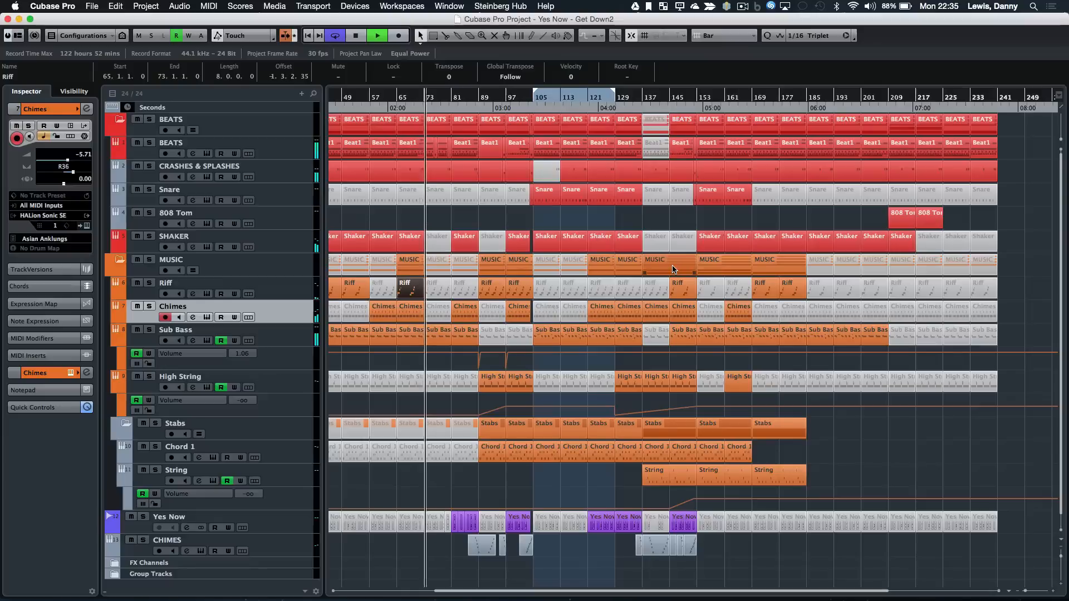
{"action": "scroll", "coordinate": [673, 270], "scroll_direction": "left", "scroll_amount": 4}
{"action": "scroll", "coordinate": [672, 269], "scroll_direction": "left", "scroll_amount": 1}
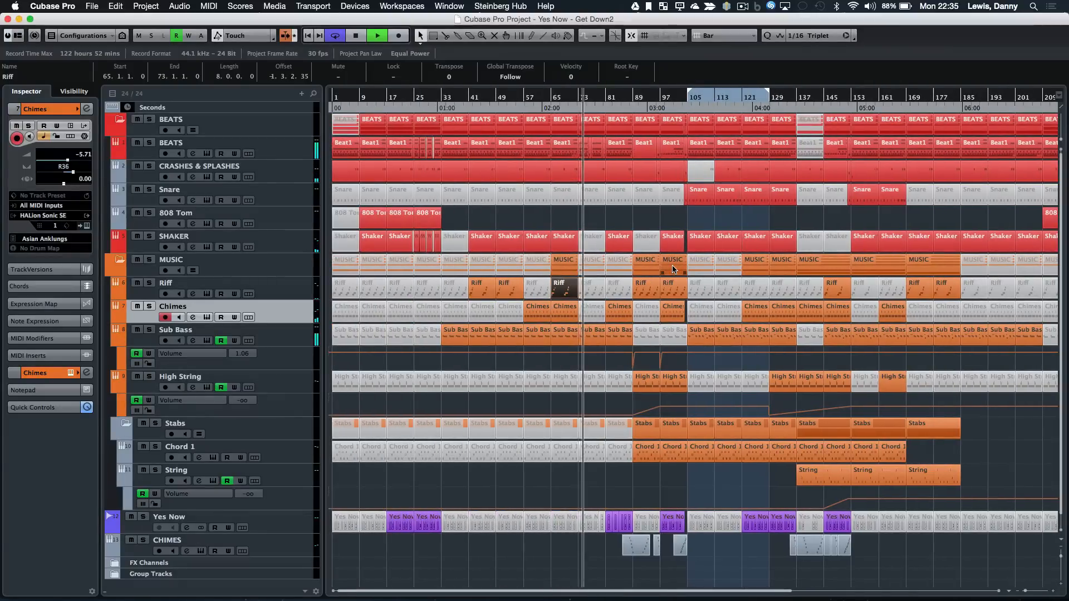
{"action": "key", "text": "h"}
{"action": "key", "text": "h"}
{"action": "key", "text": "h"}
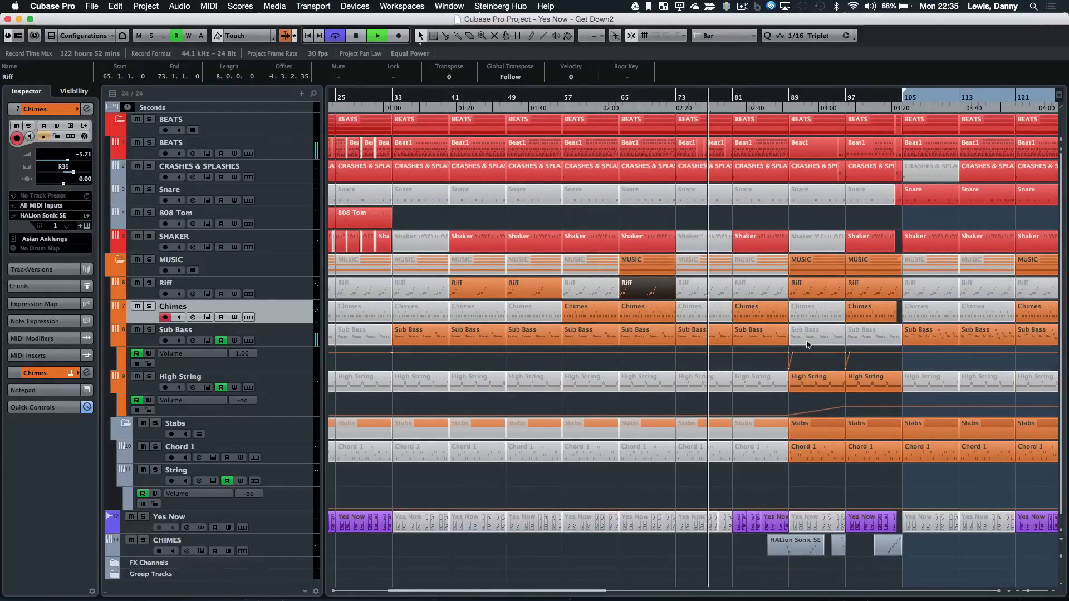
Select the one-bar Beat1 part at bar 80, open it briefly in its editor, and return to the arrangement
{"action": "left_click", "coordinate": [738, 140]}
{"action": "key", "text": "h"}
{"action": "key", "text": "h"}
{"action": "key", "text": "h"}
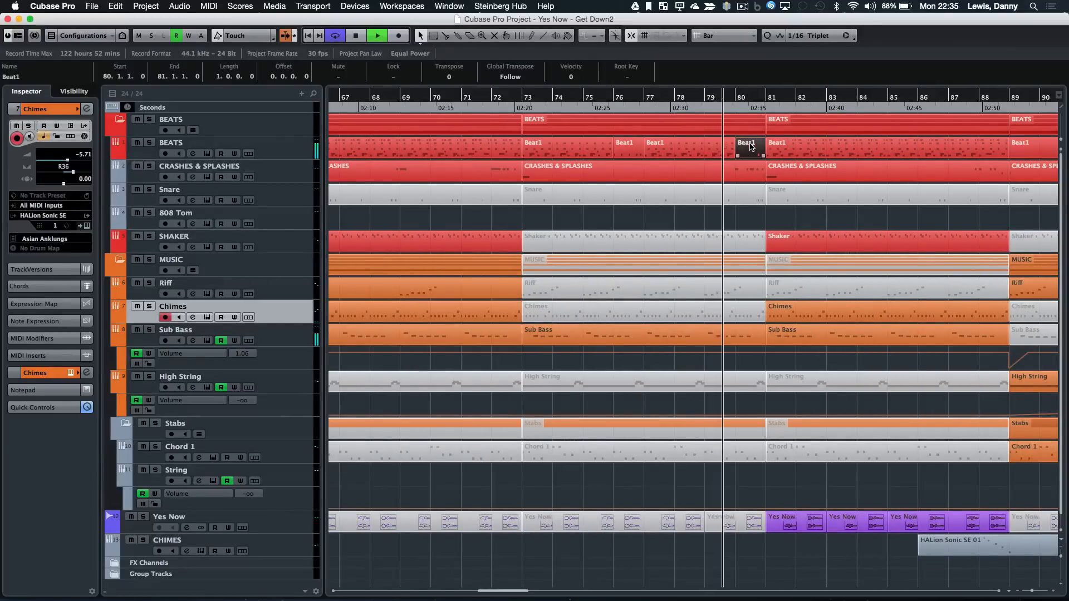
{"action": "double_click", "coordinate": [749, 144]}
{"action": "key", "text": "Return"}
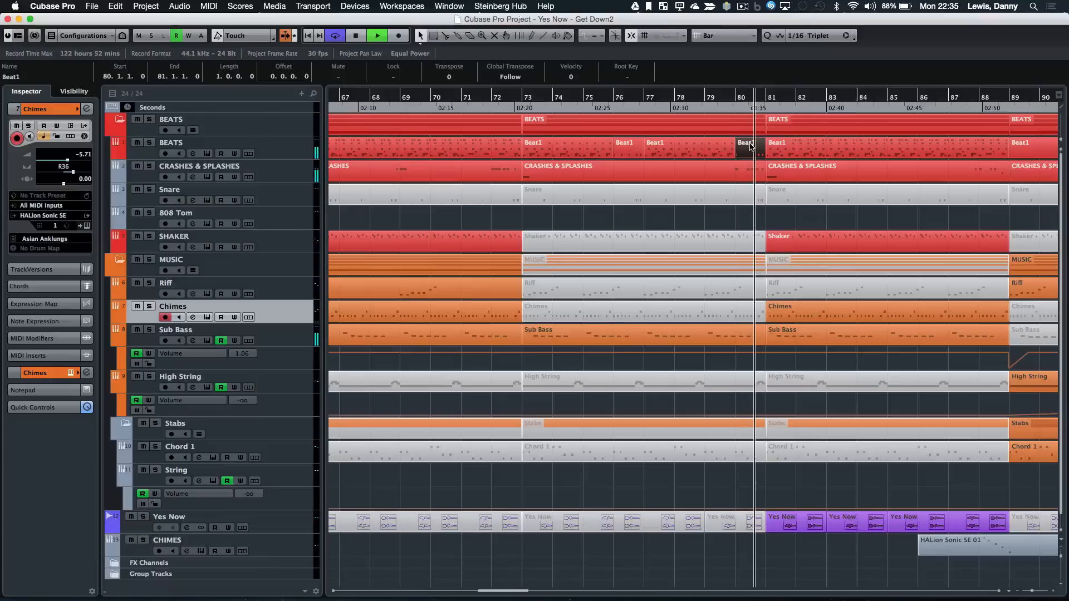
Open the HALion Sonic SE instrument of the separate CHIMES track to check its preset, close it and stop playback
{"action": "key", "text": "g"}
{"action": "key", "text": "g"}
{"action": "key", "text": "g"}
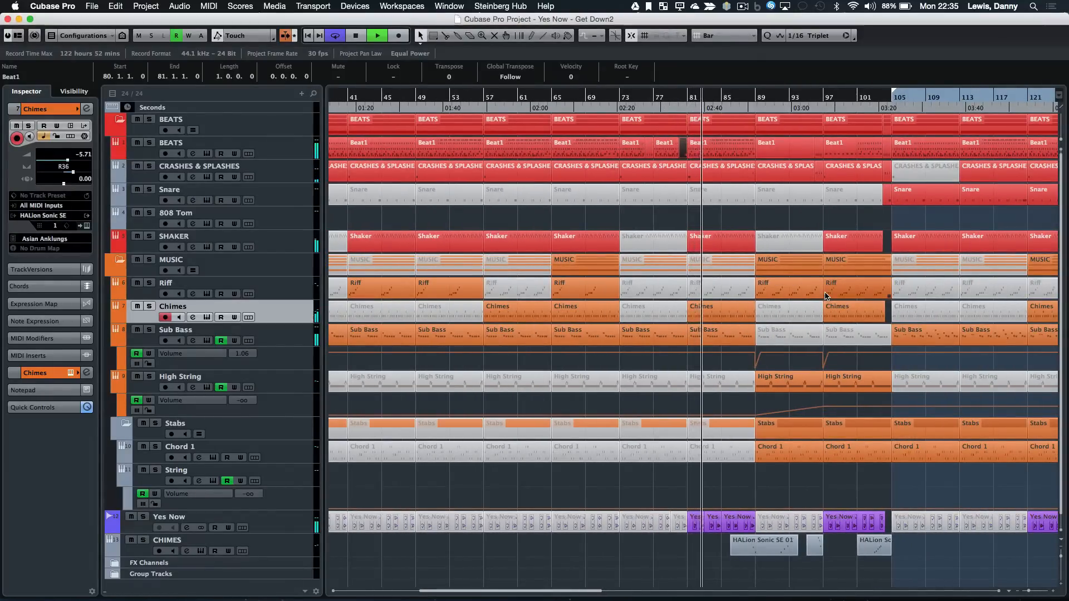
{"action": "scroll", "coordinate": [808, 329], "scroll_direction": "right", "scroll_amount": 5}
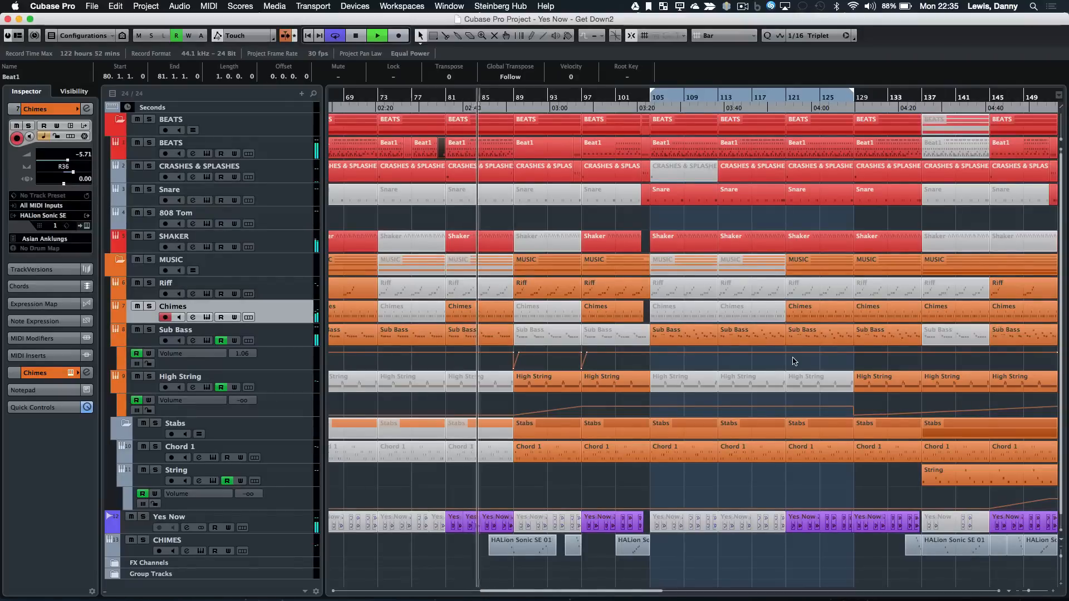
{"action": "left_click", "coordinate": [288, 546]}
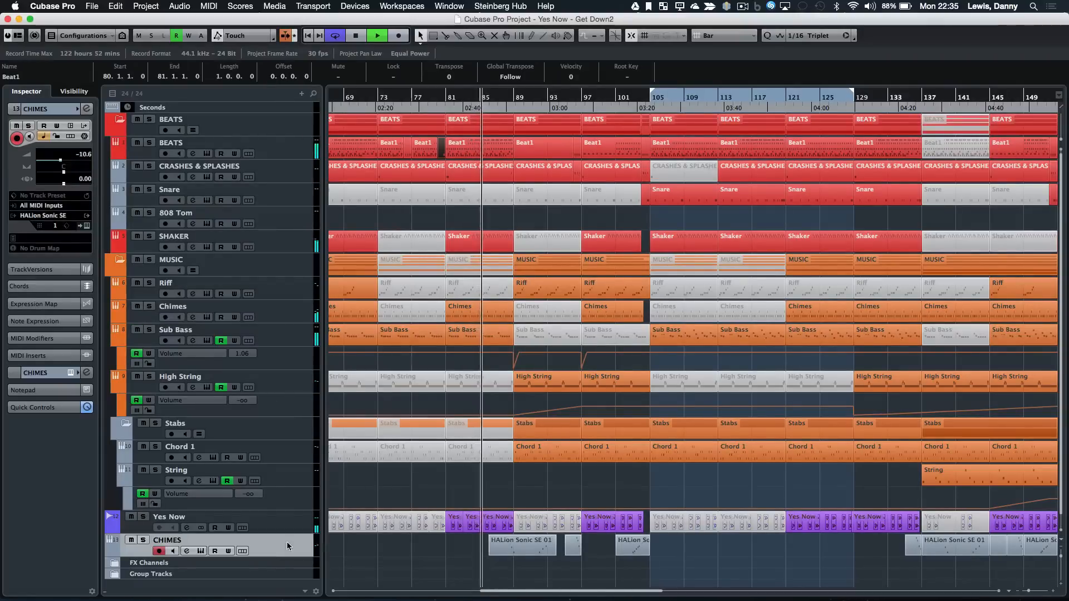
{"action": "left_click", "coordinate": [88, 226]}
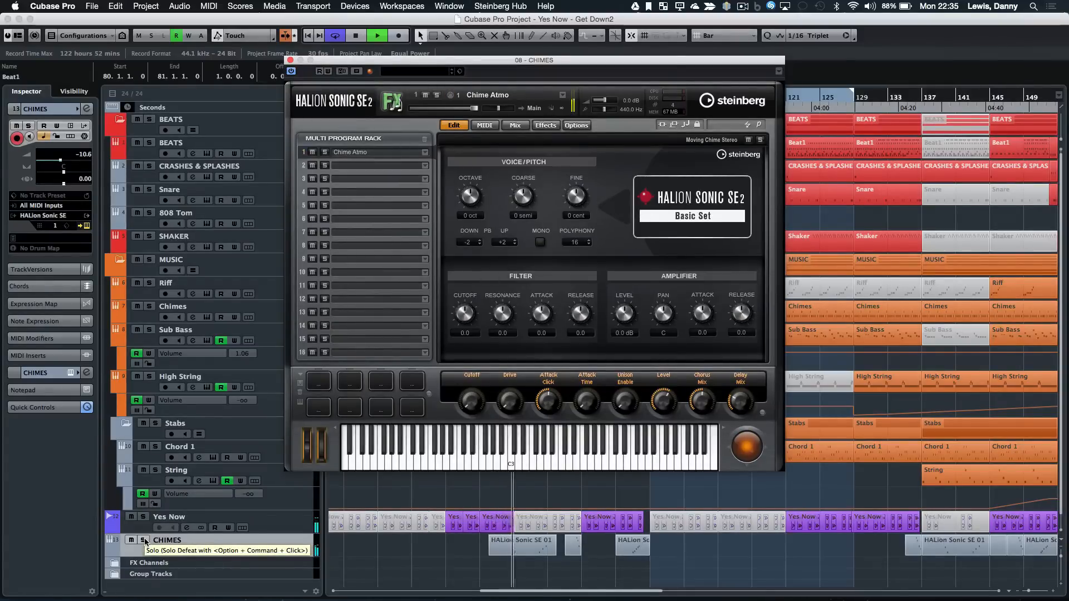
{"action": "left_click", "coordinate": [290, 59]}
{"action": "key", "text": "space"}
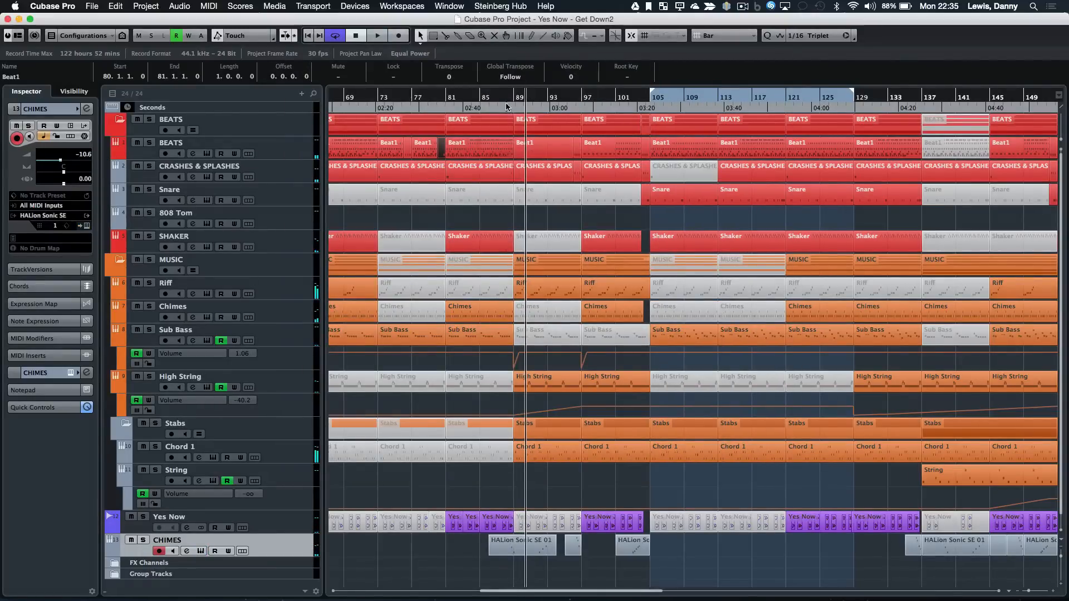
Solo the CHIMES track and play it from about bar 88 while viewing its instrument, ending with playback stopped and the solo cleared
{"action": "left_click", "coordinate": [143, 540]}
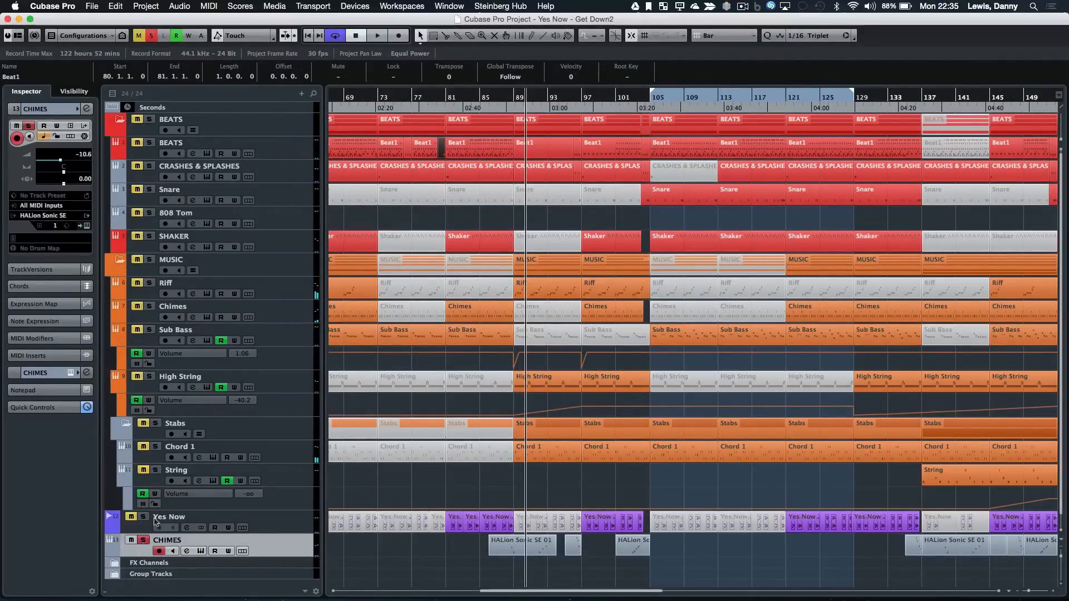
{"action": "left_click", "coordinate": [506, 109]}
{"action": "key", "text": "space"}
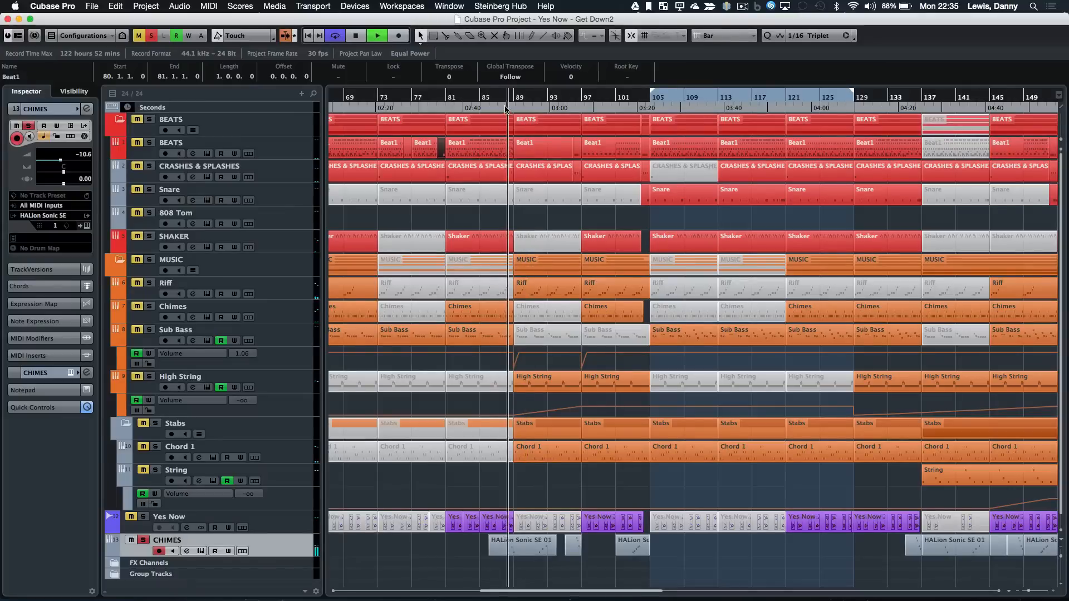
{"action": "left_click", "coordinate": [87, 225]}
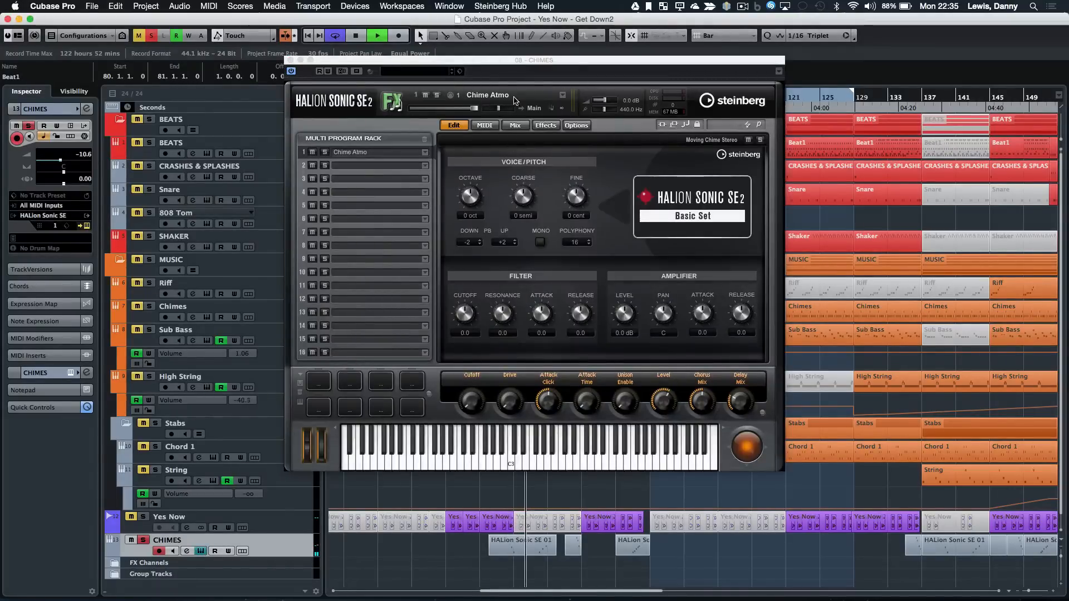
{"action": "left_click", "coordinate": [290, 60]}
{"action": "key", "text": "space"}
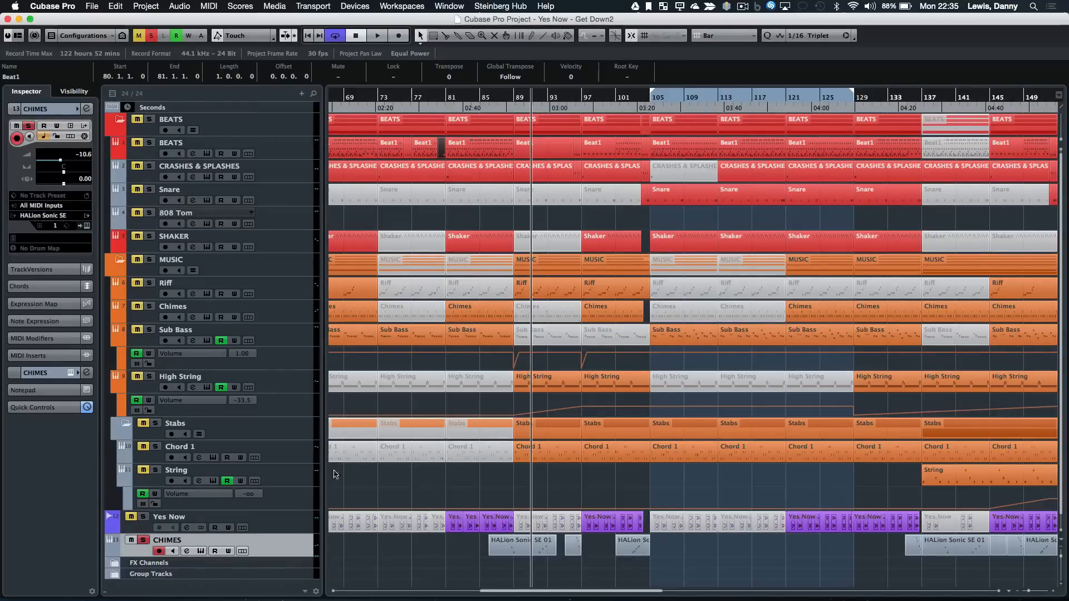
{"action": "left_click", "coordinate": [146, 542]}
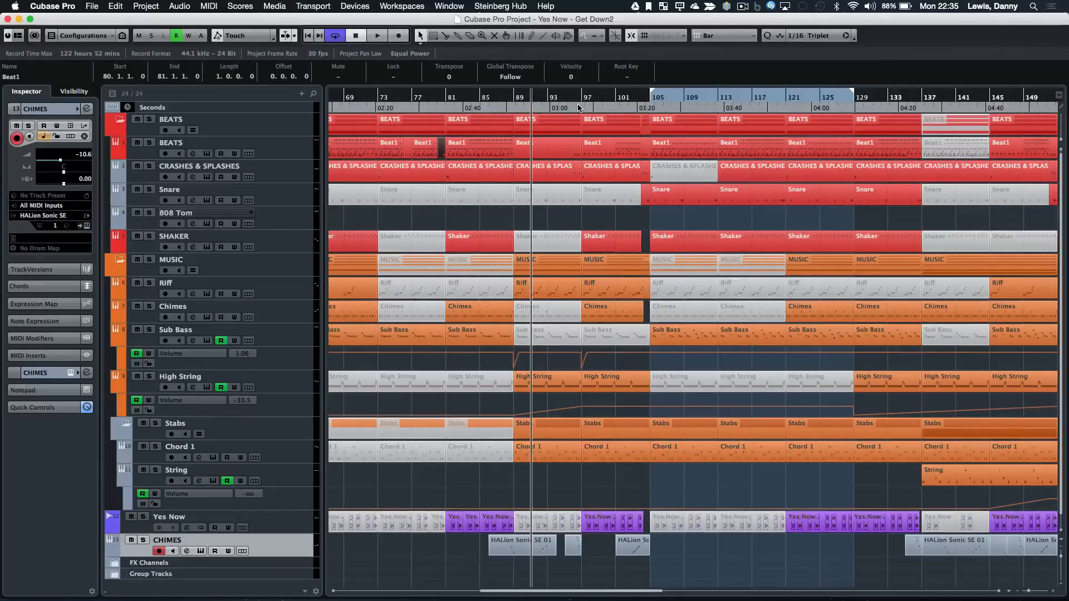
Open the Chord 1 track's Groove Agent SE instrument, inspect the Chord Eeprom 1 pad's Pitch and Main settings, and close it
{"action": "key", "text": "h"}
{"action": "left_click", "coordinate": [663, 102]}
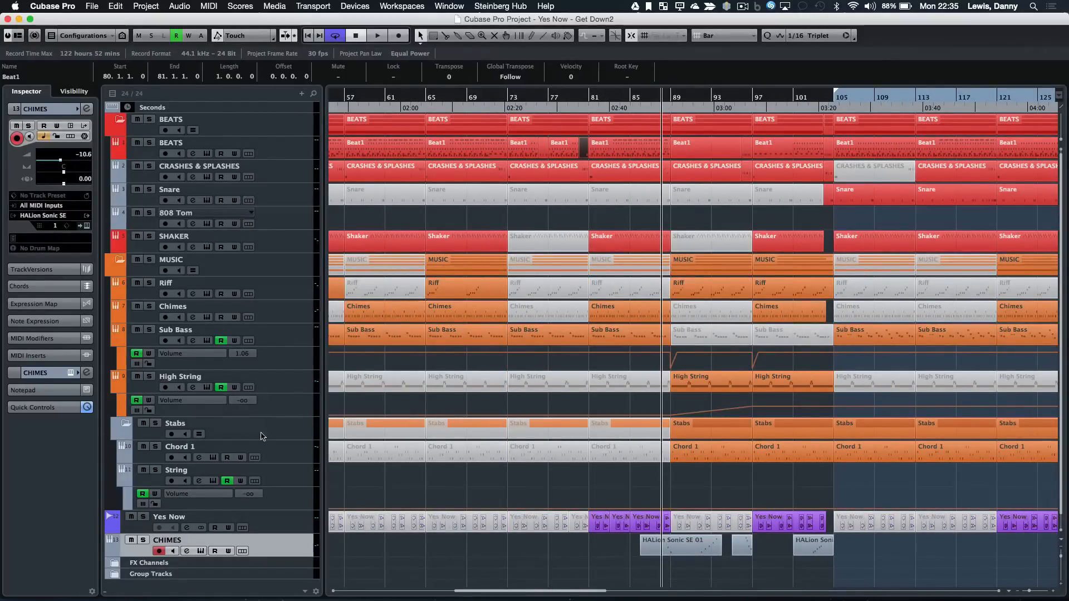
{"action": "left_click", "coordinate": [280, 451]}
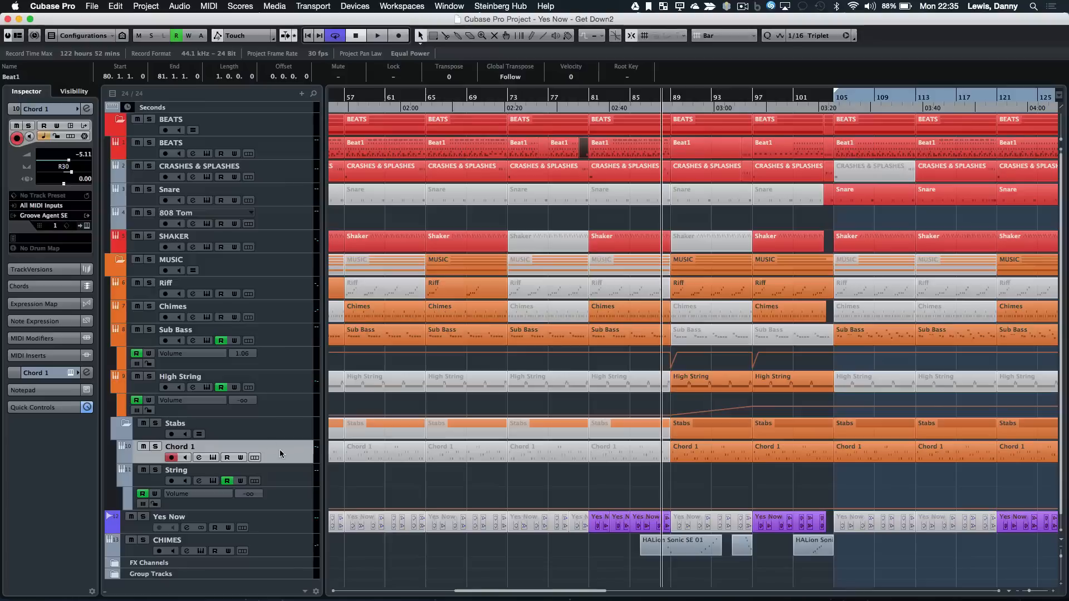
{"action": "left_click", "coordinate": [87, 226]}
{"action": "left_click_drag", "start_coordinate": [826, 176], "coordinate": [486, 141]}
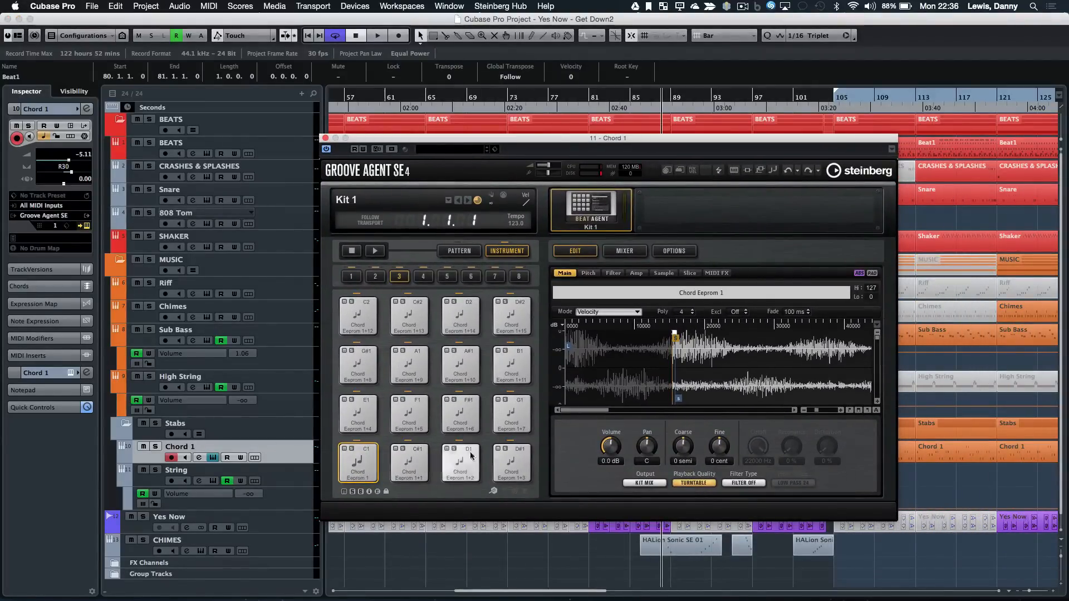
{"action": "left_click", "coordinate": [594, 273]}
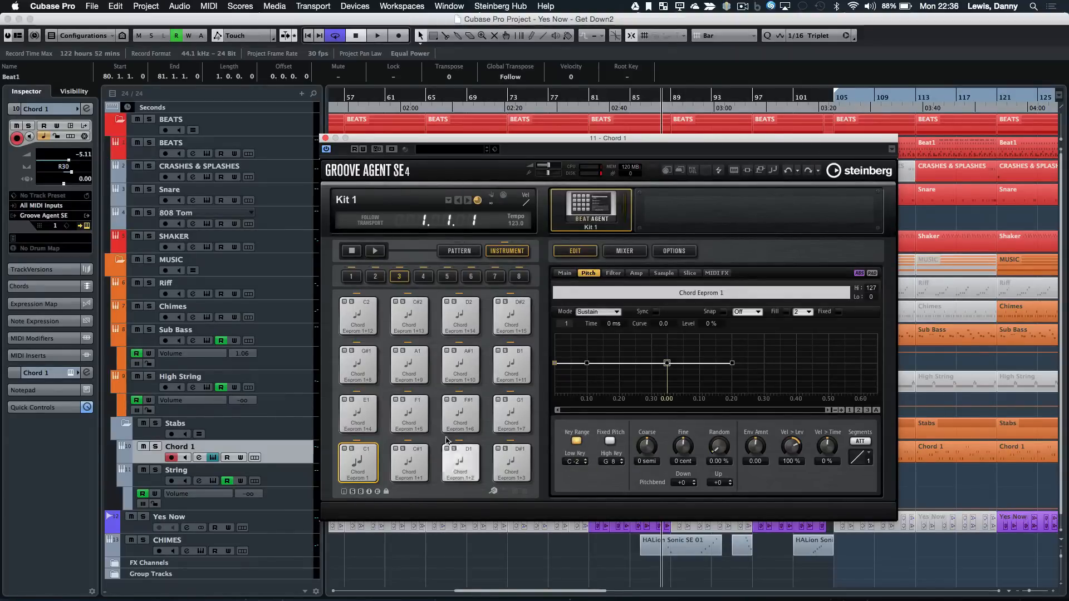
{"action": "left_click", "coordinate": [563, 274]}
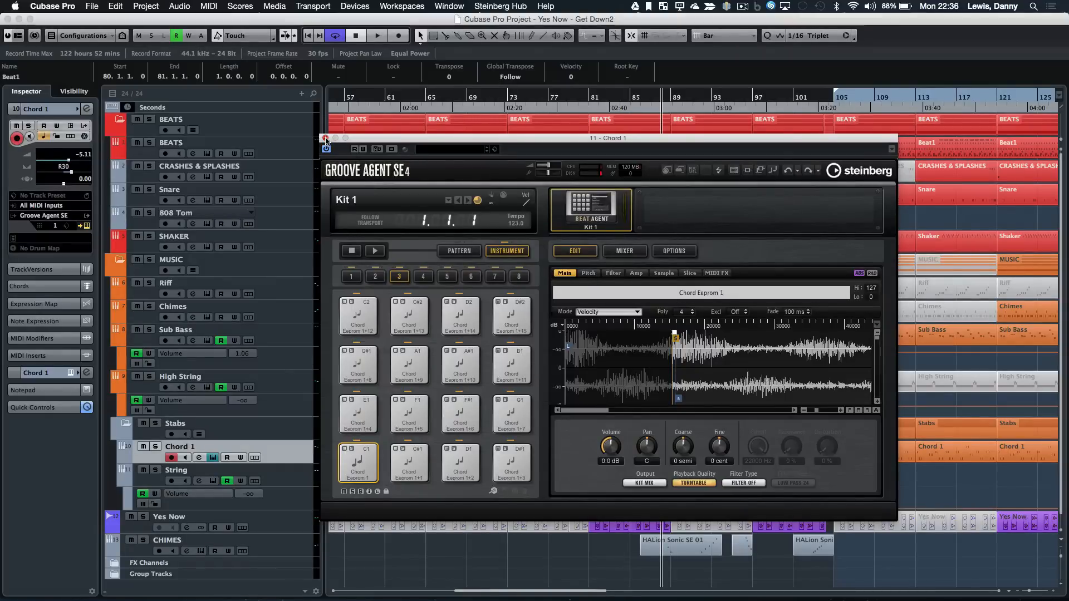
{"action": "key", "text": "super+w"}
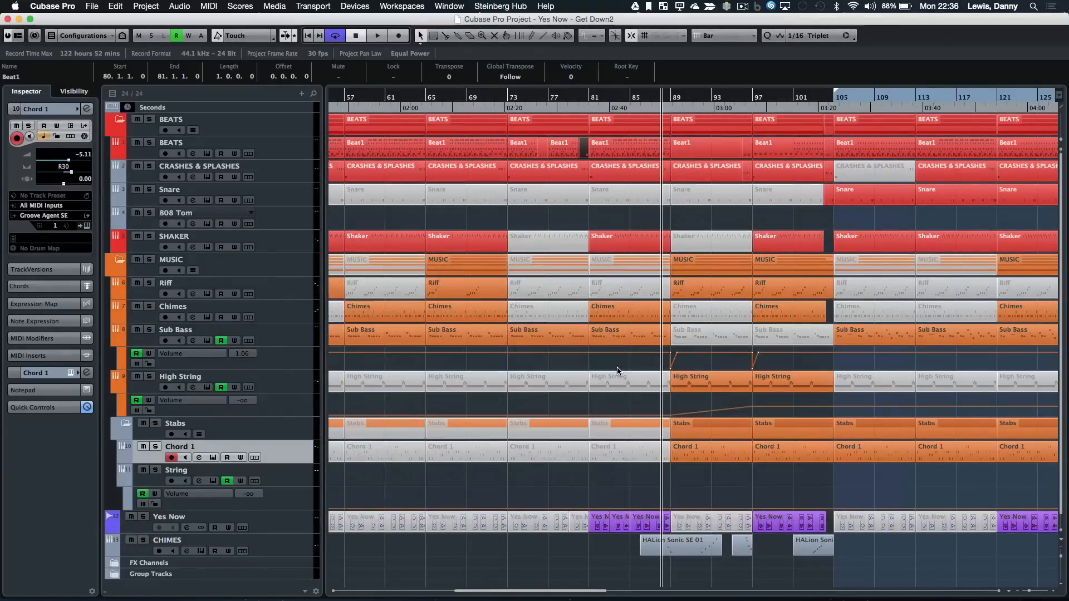
Play the arrangement from about bar 85 in a wider view to hear the stabs enter
{"action": "key", "text": "g"}
{"action": "key", "text": "g"}
{"action": "key", "text": "g"}
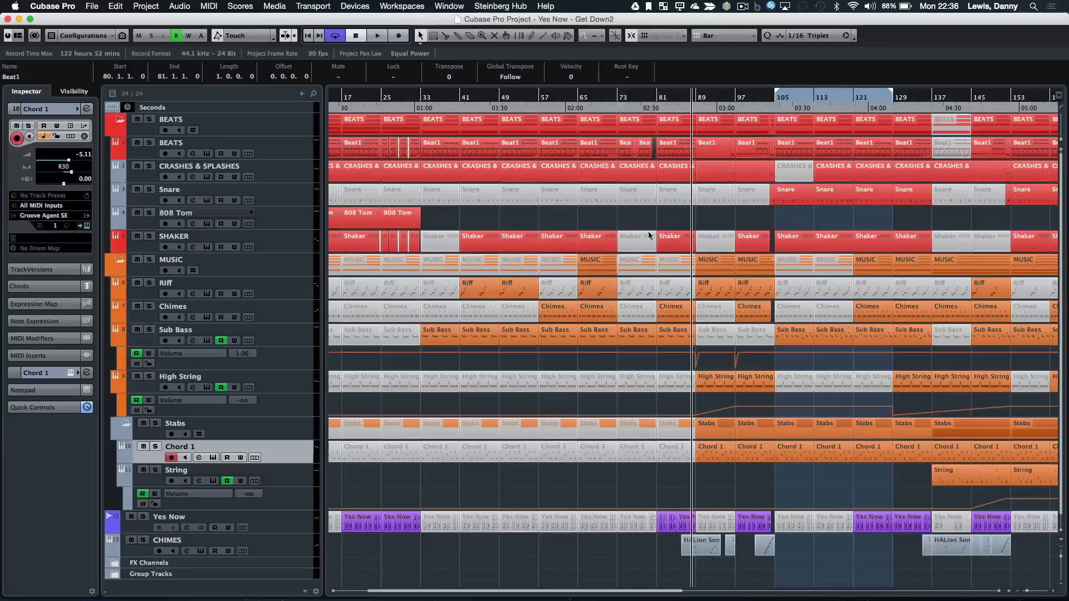
{"action": "double_click", "coordinate": [679, 109]}
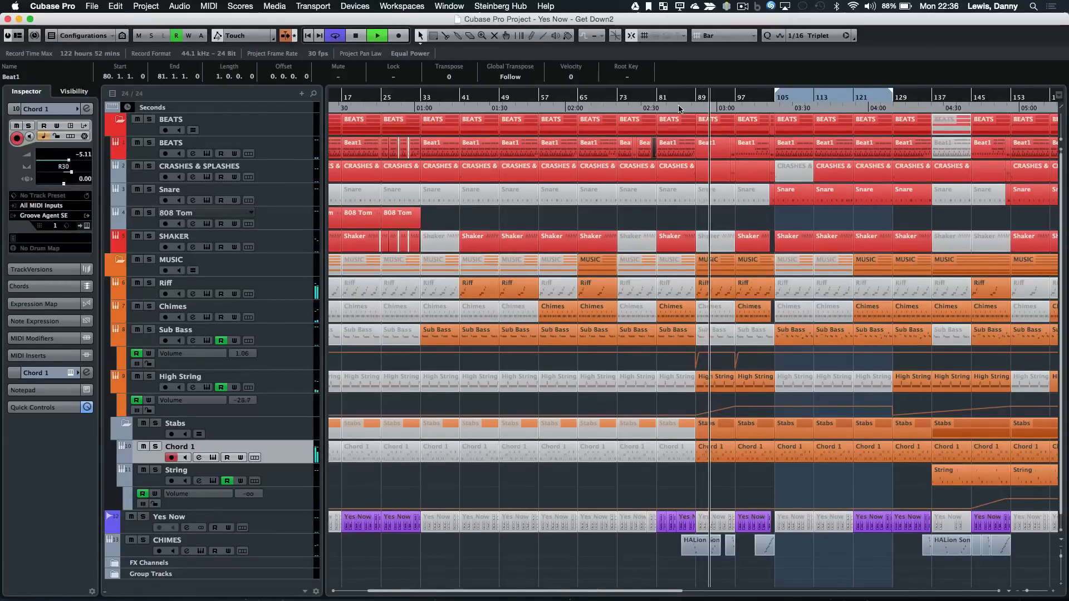
Examine the arrangement around bars 89 to 105, comparing the muted and active parts on each track
{"action": "key", "text": "h"}
{"action": "key", "text": "h"}
{"action": "key", "text": "h"}
{"action": "key", "text": "h"}
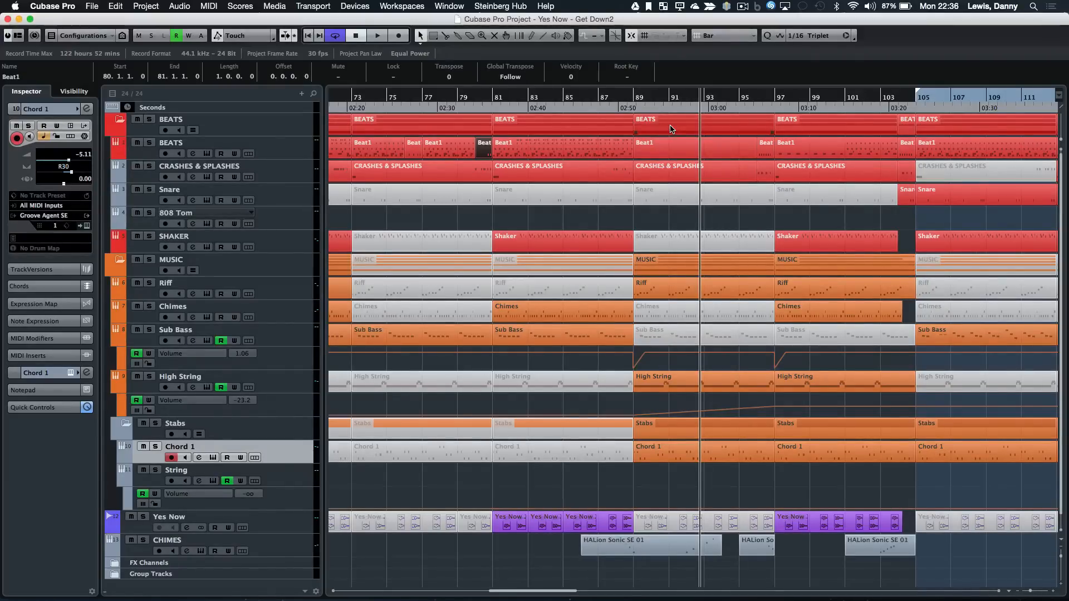
{"action": "key", "text": "g"}
{"action": "key", "text": "g"}
{"action": "key", "text": "g"}
{"action": "key", "text": "g"}
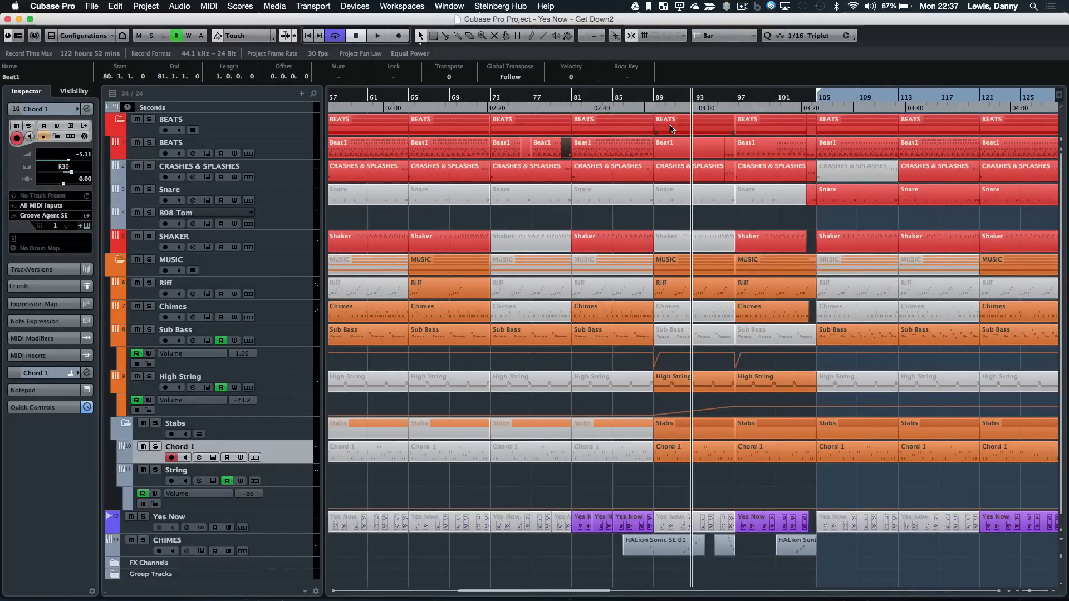
{"action": "key", "text": "h"}
{"action": "key", "text": "h"}
{"action": "key", "text": "h"}
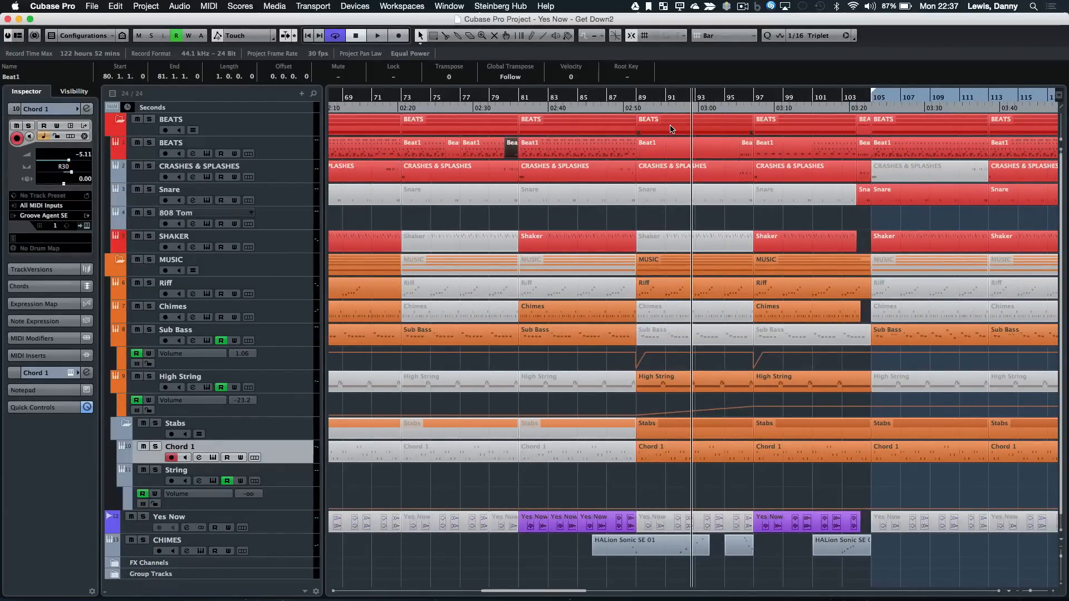
{"action": "key", "text": "g"}
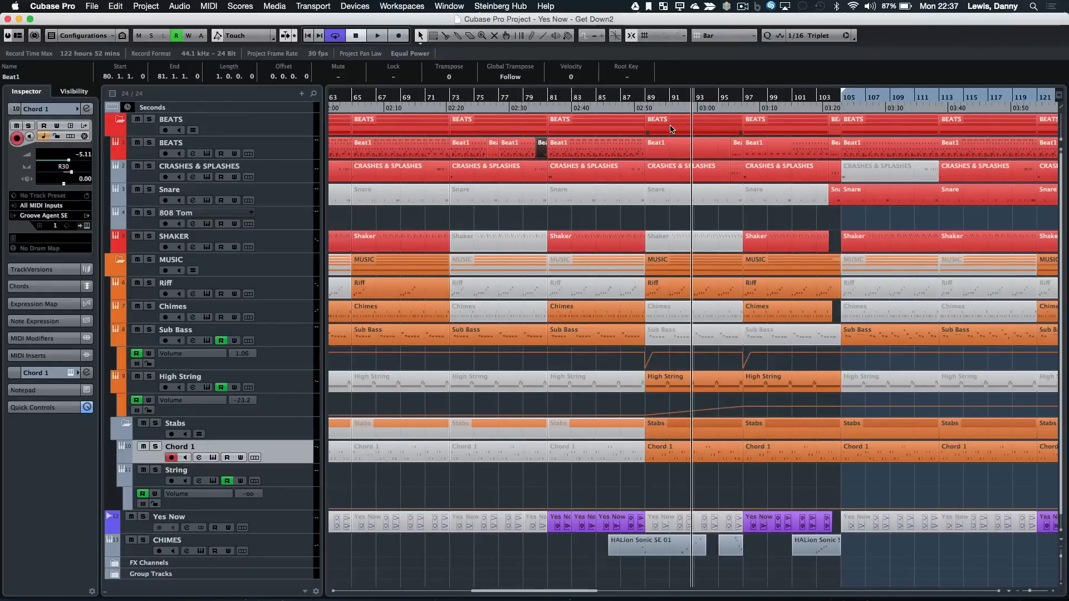
Play the arrangement from about bar 97 and view the bars leading up to bar 105 in close-up
{"action": "double_click", "coordinate": [739, 107]}
{"action": "key", "text": "h"}
{"action": "key", "text": "h"}
{"action": "key", "text": "h"}
{"action": "key", "text": "h"}
{"action": "key", "text": "h"}
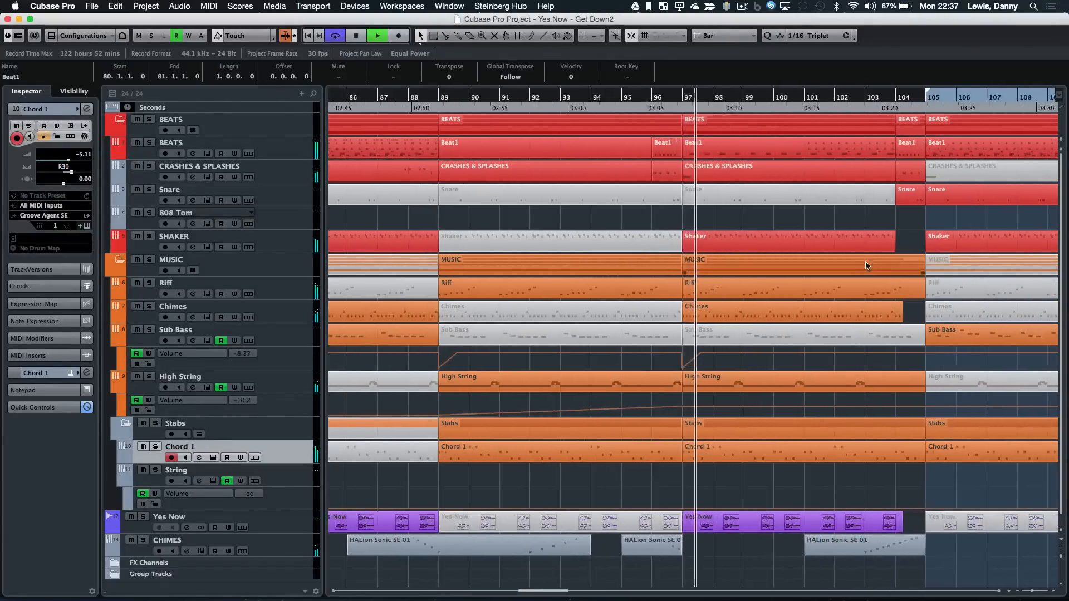
Look over the transition into the section from bar 105 during playback, return to the earlier bars and stop playback
{"action": "key", "text": "g"}
{"action": "key", "text": "g"}
{"action": "key", "text": "g"}
{"action": "key", "text": "g"}
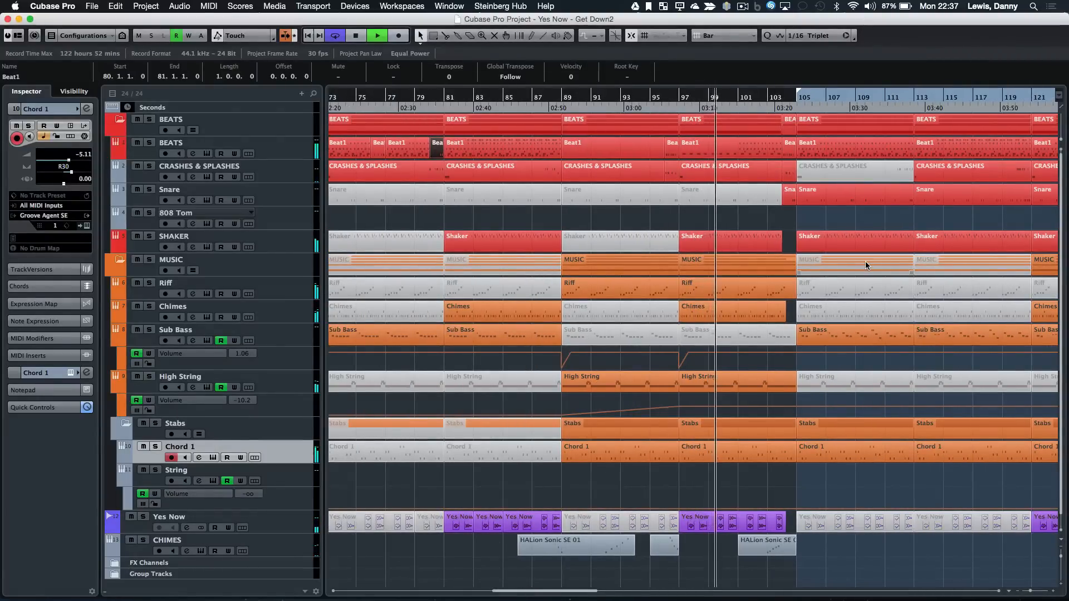
{"action": "key", "text": "h"}
{"action": "key", "text": "h"}
{"action": "key", "text": "h"}
{"action": "key", "text": "h"}
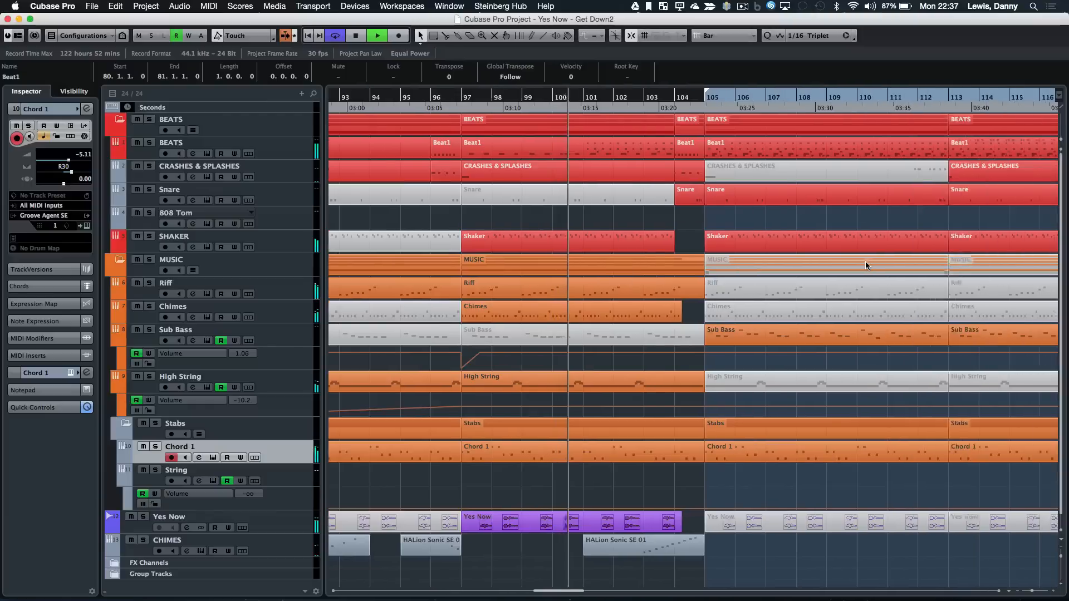
{"action": "scroll", "coordinate": [865, 266], "scroll_direction": "right", "scroll_amount": 5}
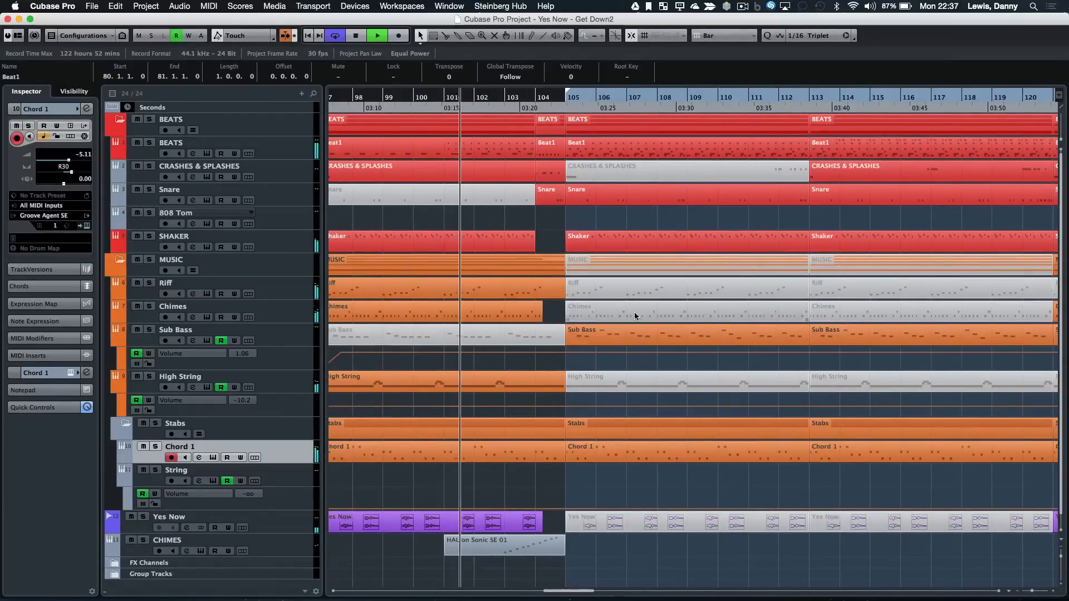
{"action": "scroll", "coordinate": [635, 316], "scroll_direction": "left", "scroll_amount": 10}
{"action": "key", "text": "space"}
Inspect the High String part at bar 89 in the Key Editor and check the track's HALion Sonic SE instrument, closing both
{"action": "left_click", "coordinate": [297, 388]}
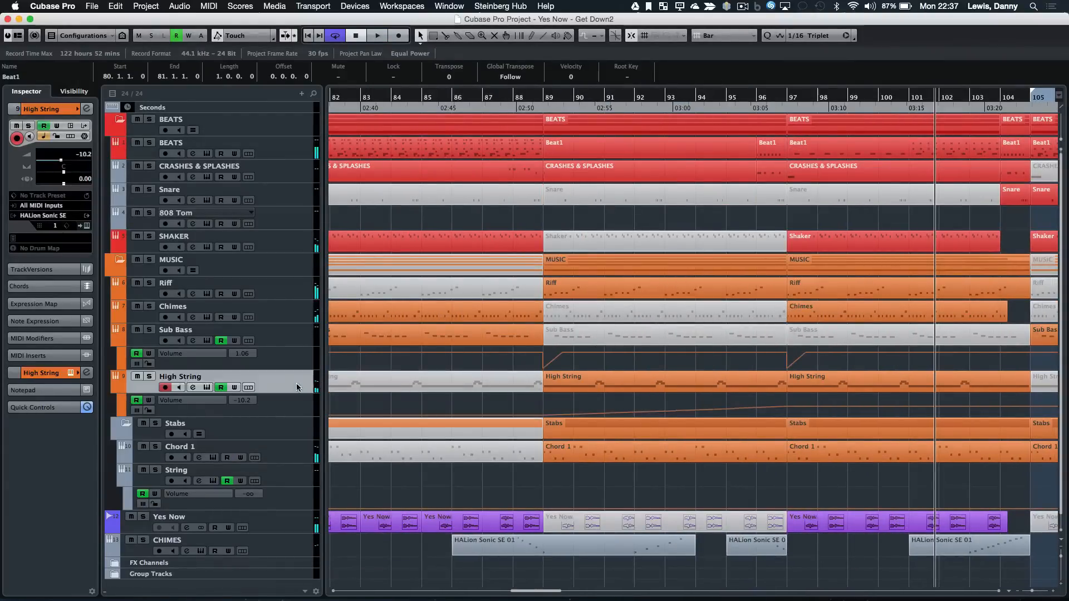
{"action": "double_click", "coordinate": [606, 374]}
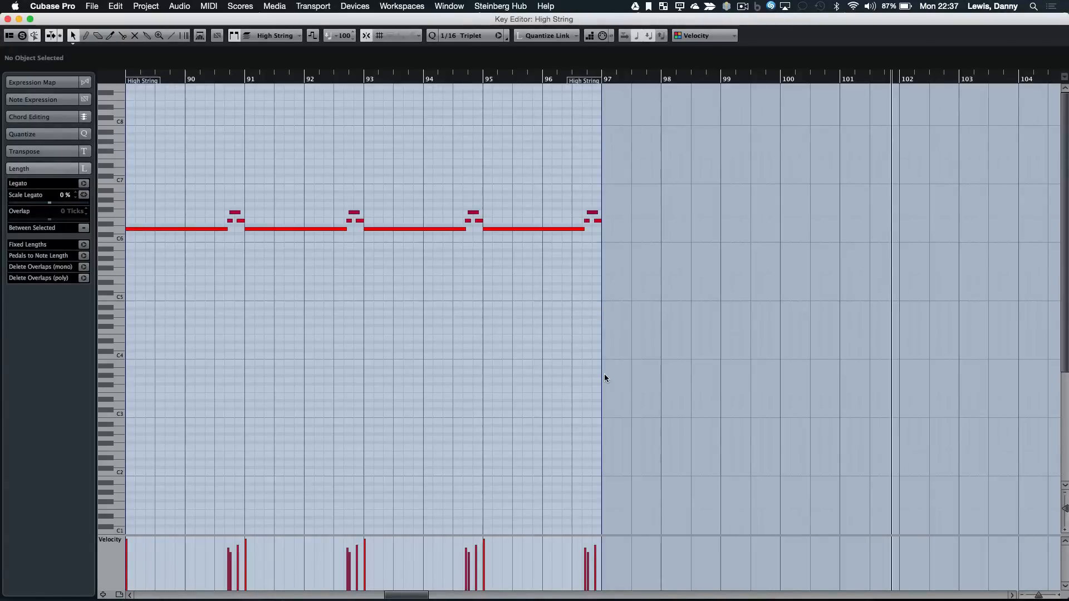
{"action": "key", "text": "Return"}
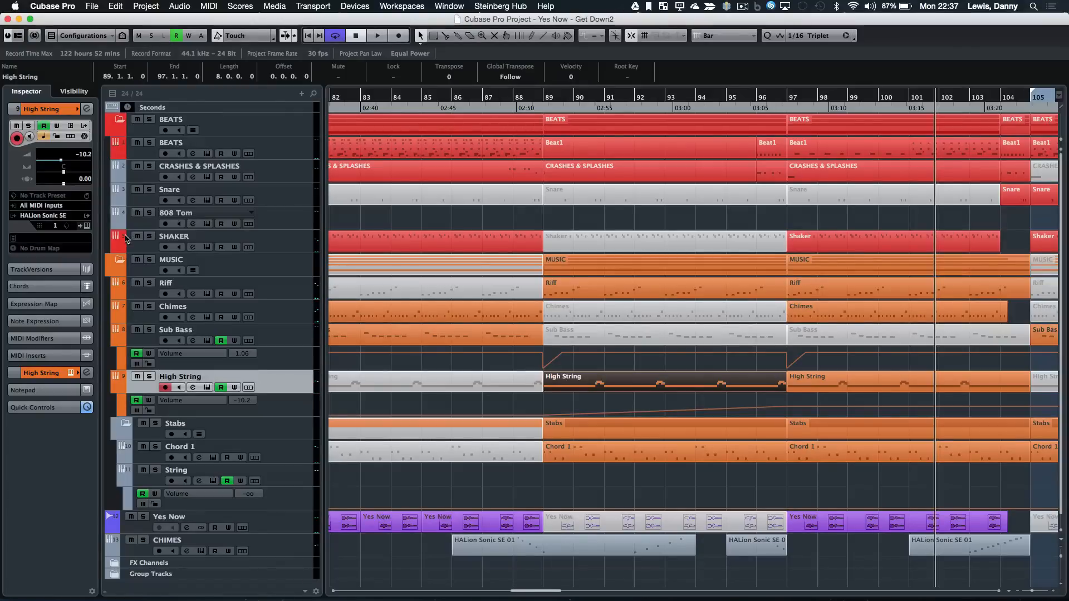
{"action": "left_click", "coordinate": [86, 226]}
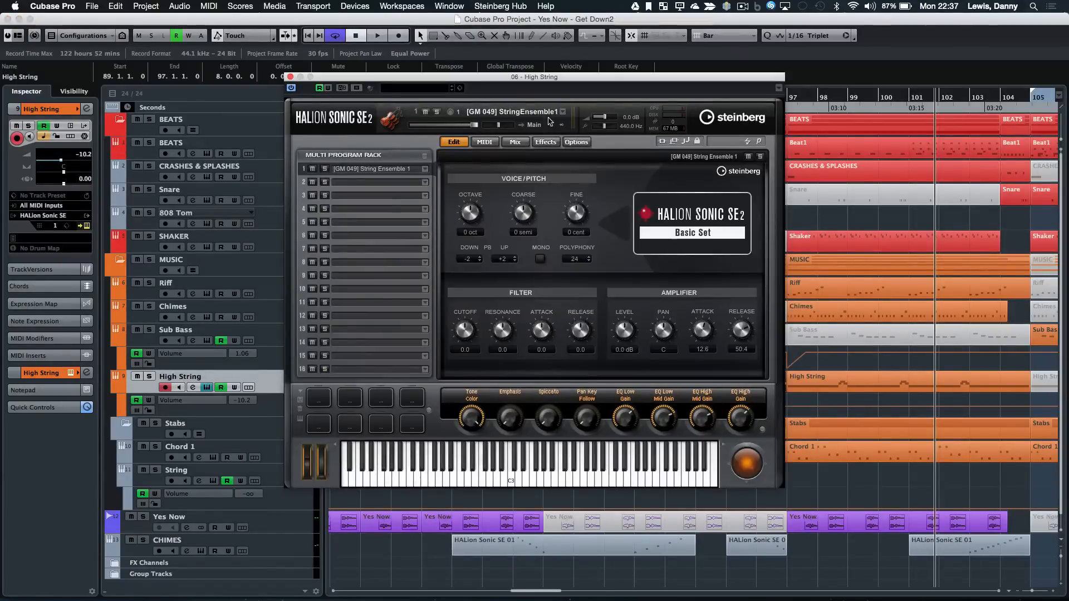
{"action": "left_click", "coordinate": [290, 77]}
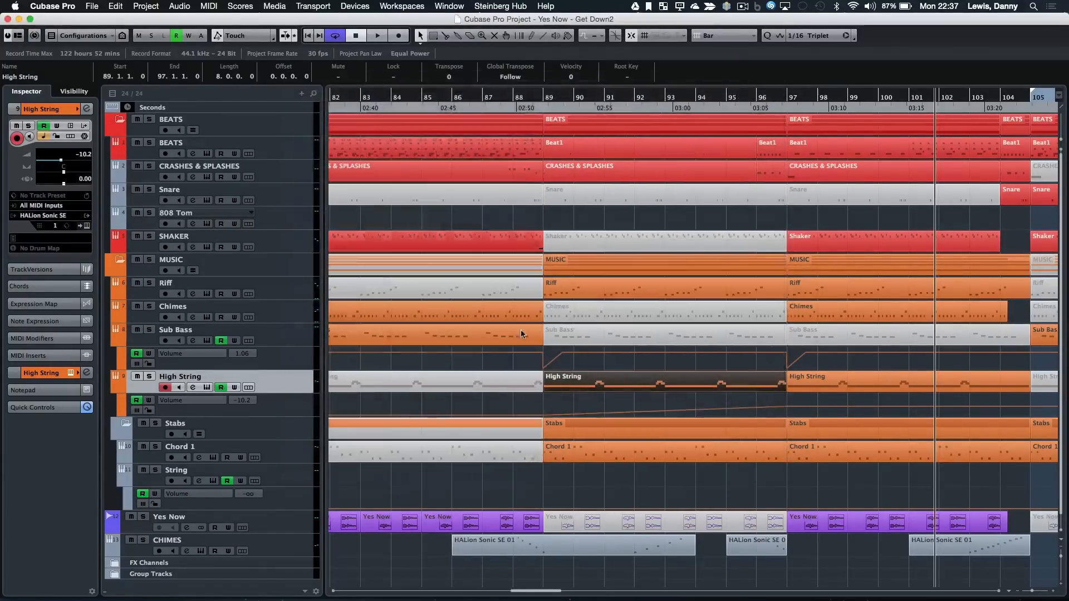
Play the arrangement from about bar 101 in a wider view covering the sections through bar 161
{"action": "key", "text": "g"}
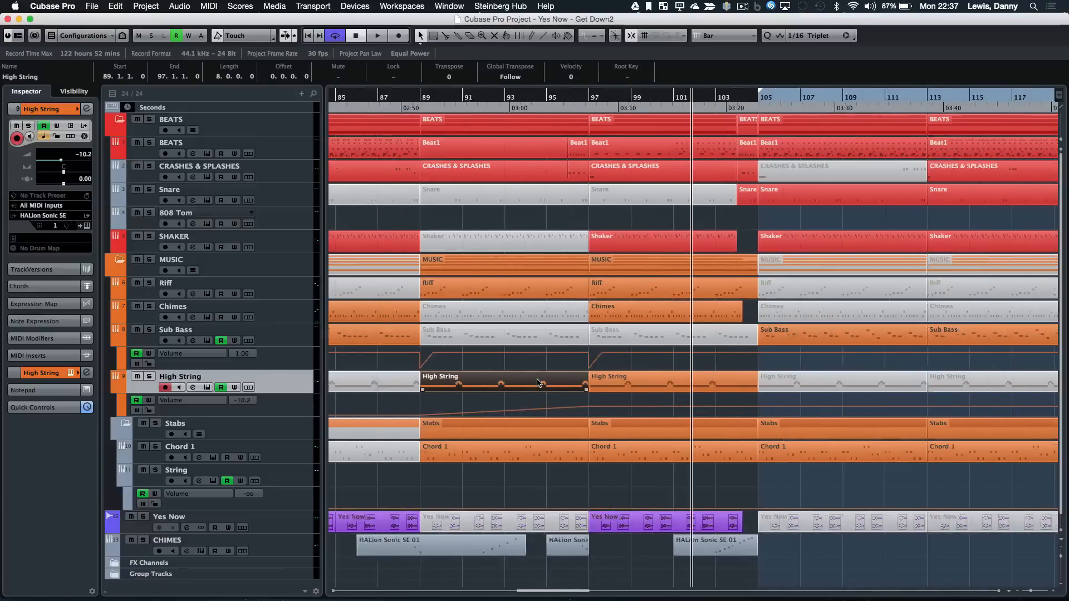
{"action": "key", "text": "g"}
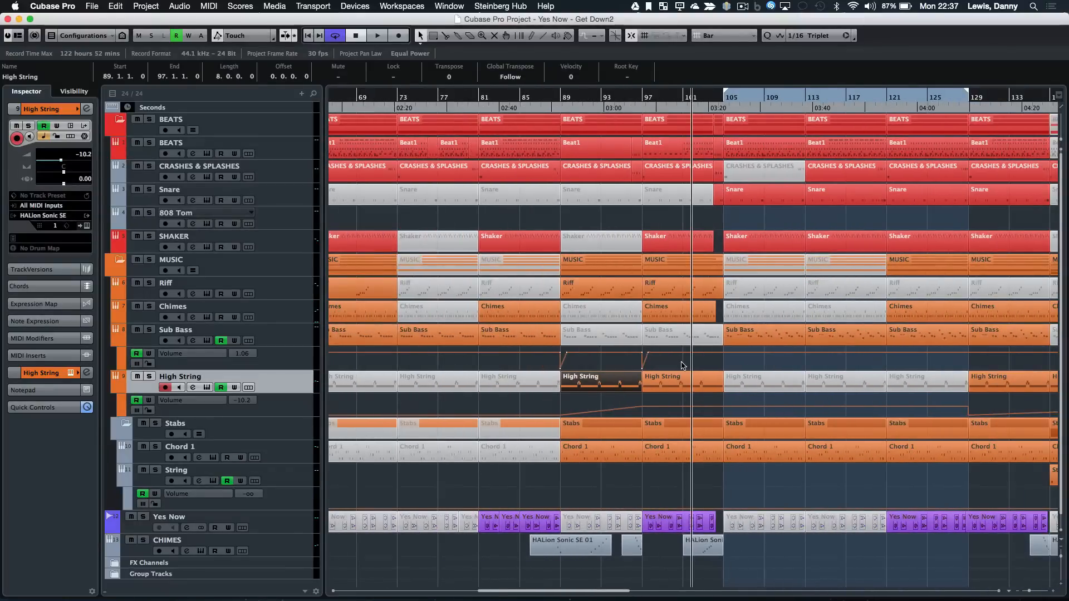
{"action": "key", "text": "g"}
{"action": "scroll", "coordinate": [747, 407], "scroll_direction": "right", "scroll_amount": 5}
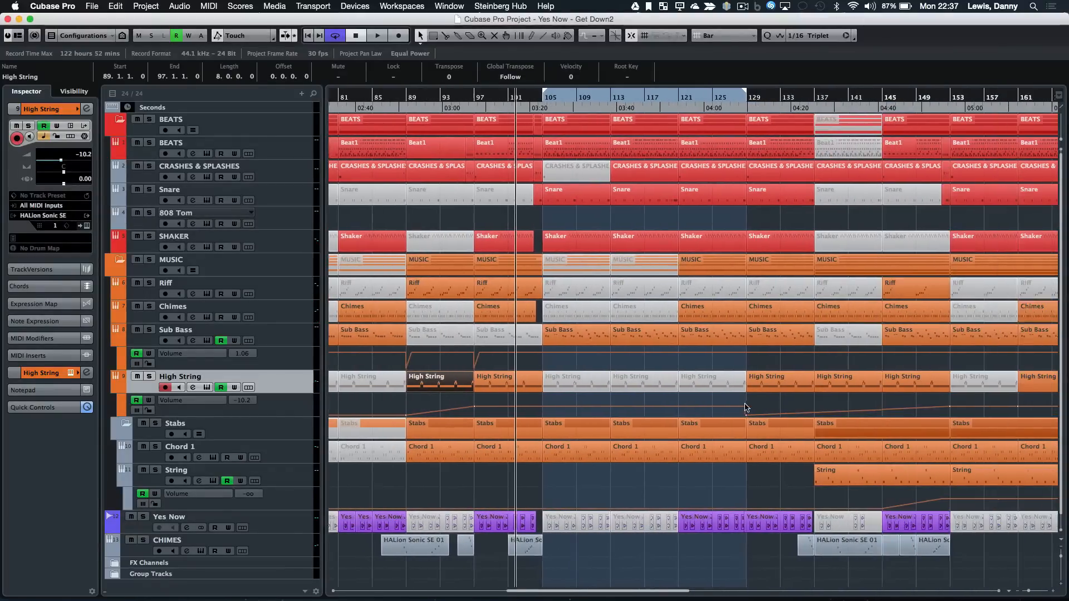
{"action": "double_click", "coordinate": [507, 110]}
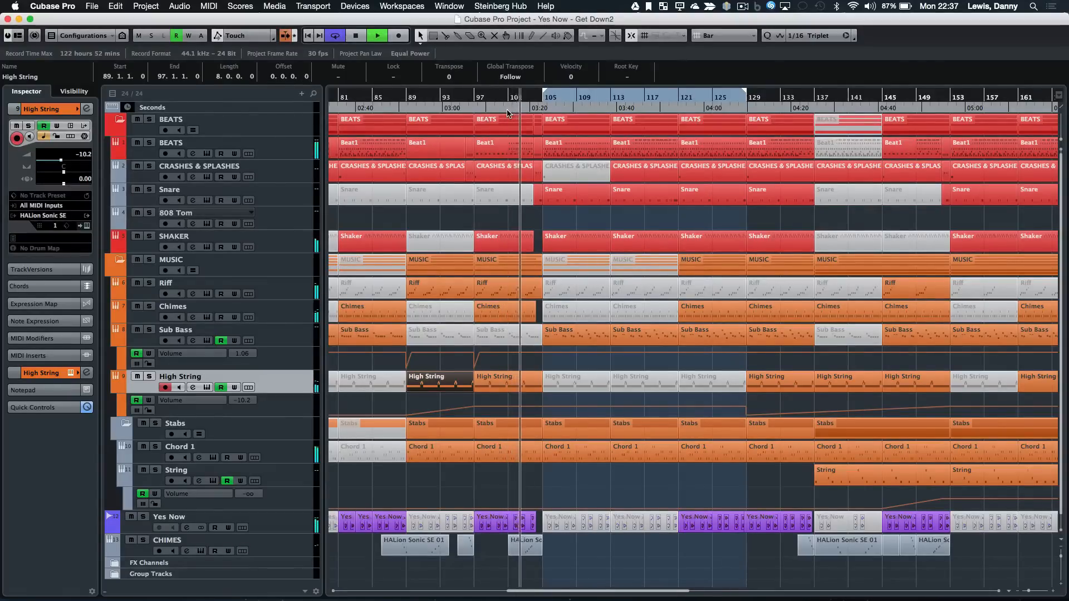
View the transition into bar 105 in close-up during playback, then stop playback
{"action": "key", "text": "h"}
{"action": "key", "text": "h"}
{"action": "key", "text": "h"}
{"action": "key", "text": "h"}
{"action": "key", "text": "h"}
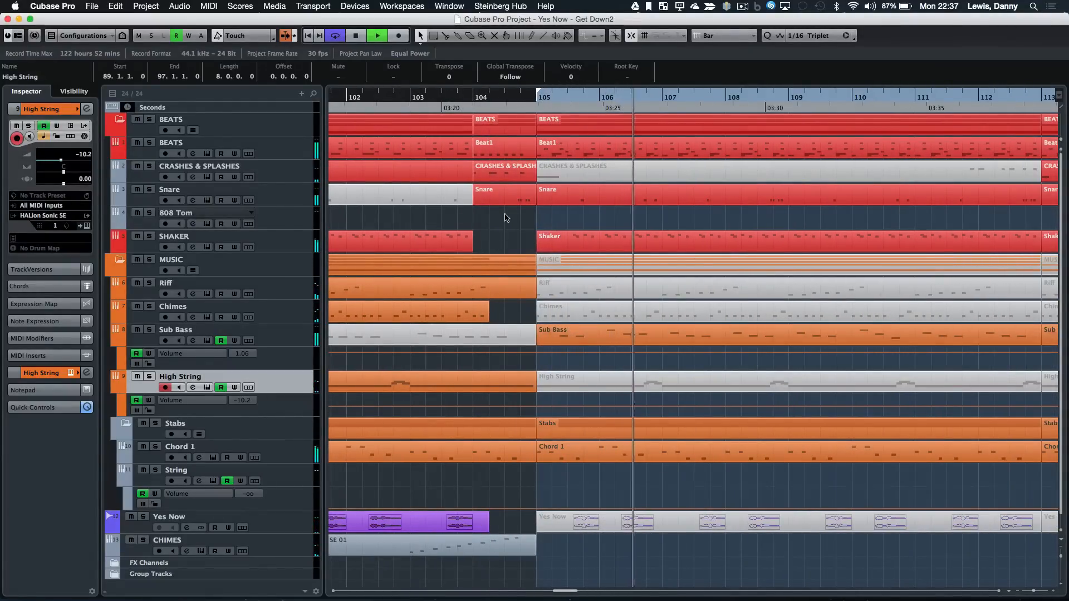
{"action": "key", "text": "space"}
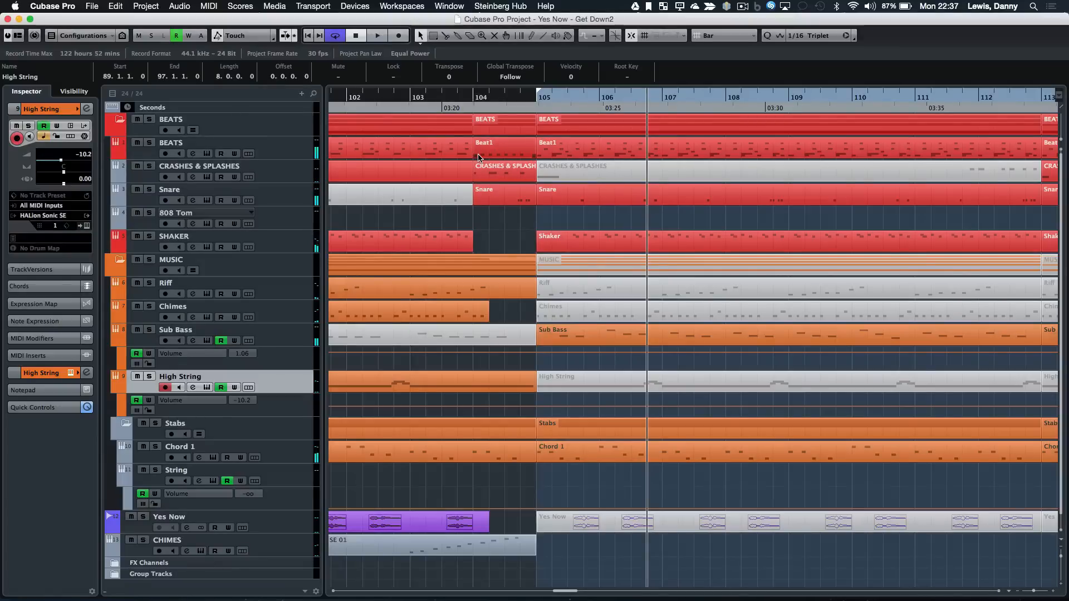
Compare the Sub Bass parts at bar 105 and bar 81 in the Key Editor, closing the editor after each look
{"action": "left_click", "coordinate": [573, 336]}
{"action": "key", "text": "g"}
{"action": "key", "text": "g"}
{"action": "key", "text": "g"}
{"action": "key", "text": "g"}
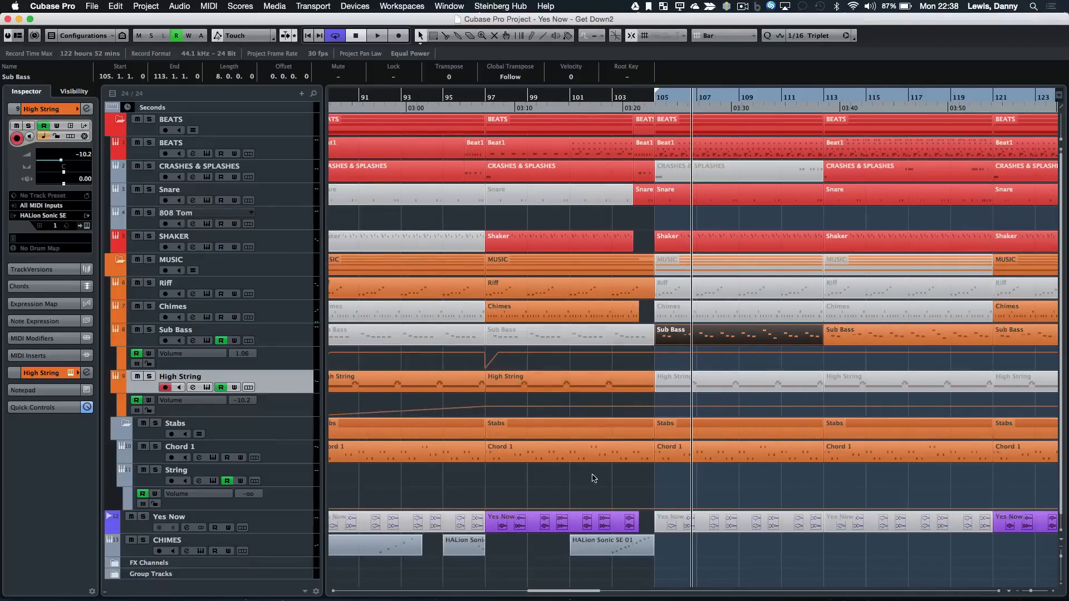
{"action": "double_click", "coordinate": [716, 341]}
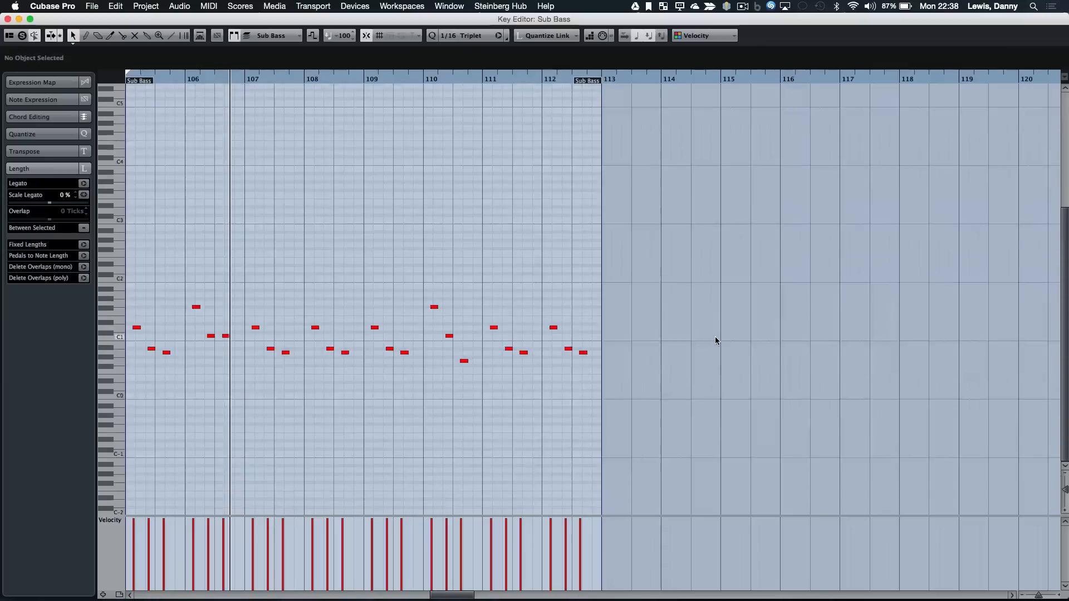
{"action": "key", "text": "Return"}
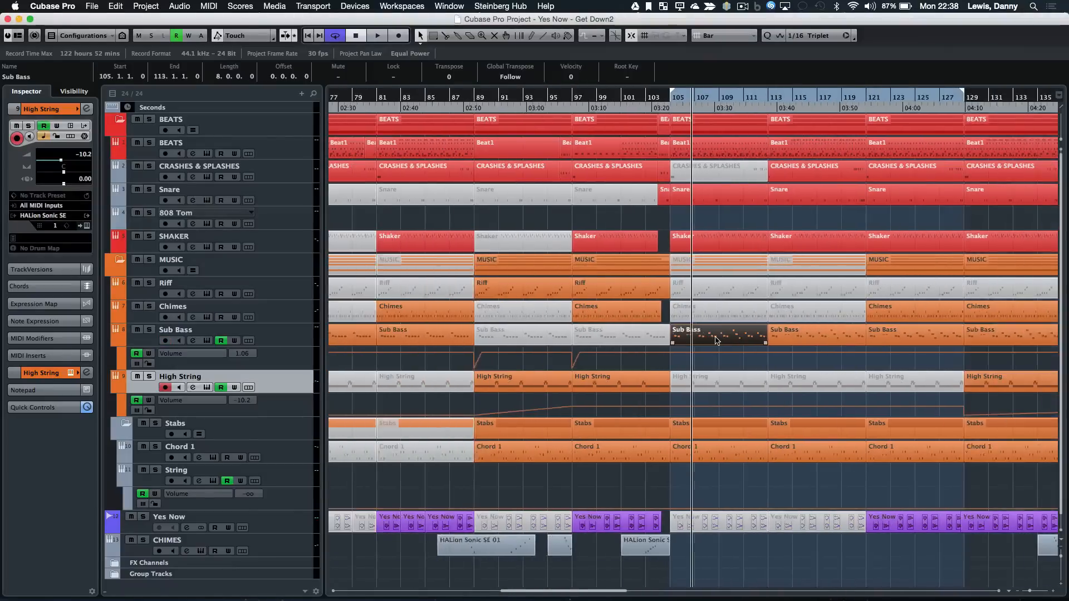
{"action": "double_click", "coordinate": [456, 337]}
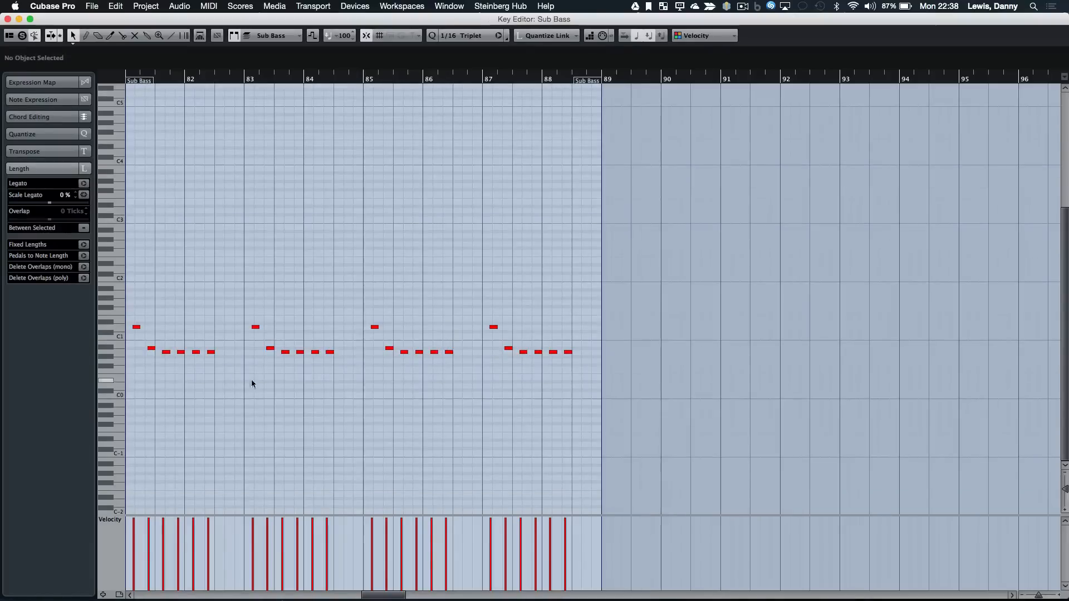
{"action": "key", "text": "Return"}
{"action": "double_click", "coordinate": [748, 334]}
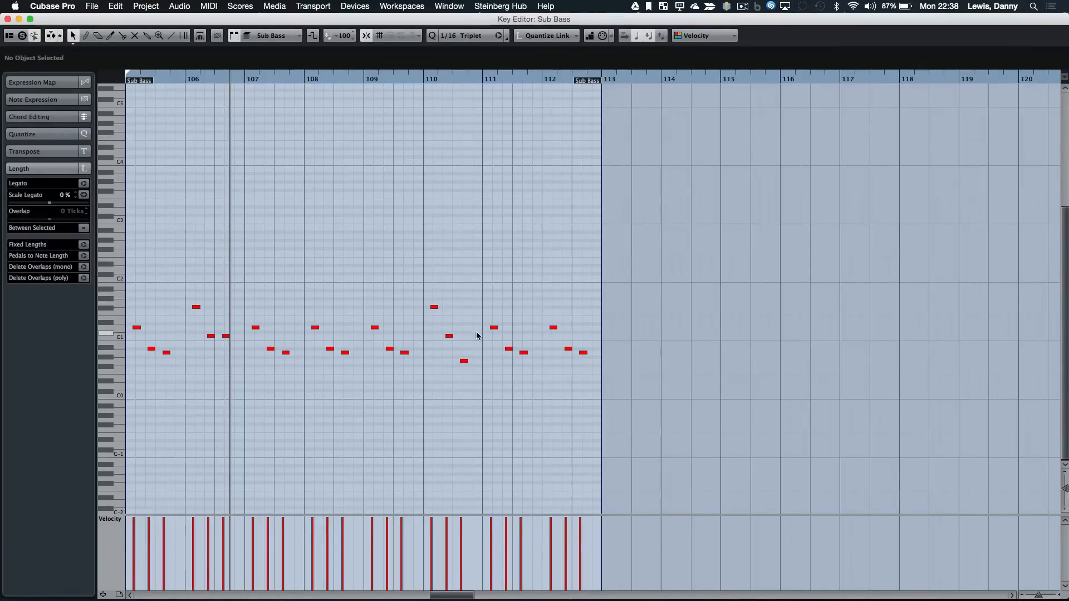
{"action": "key", "text": "Return"}
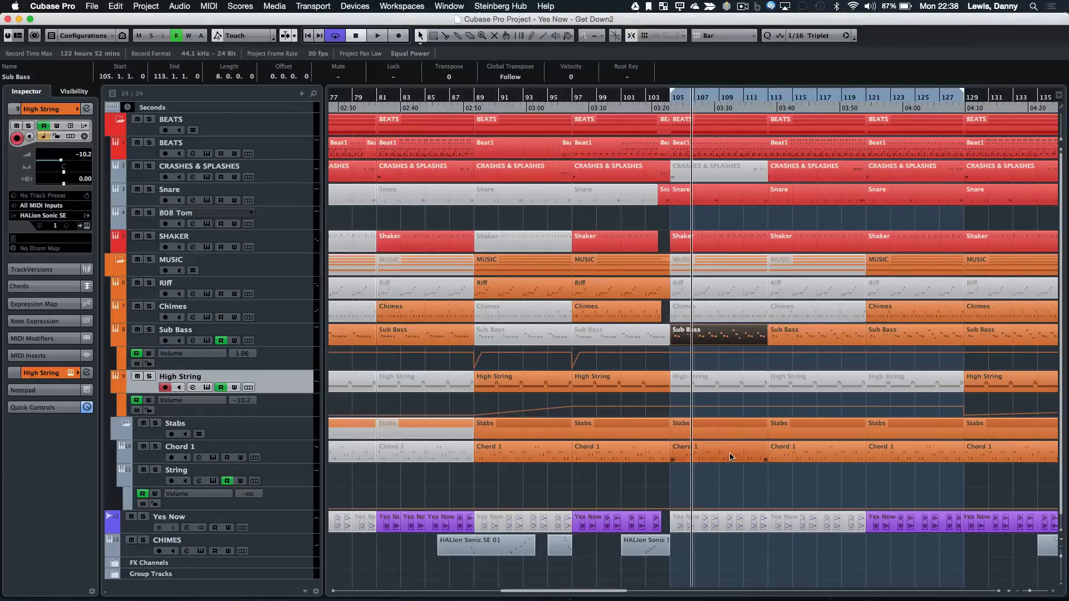
Play the arrangement from just before bar 105 and view the sections through bar 161 more closely
{"action": "key", "text": "g"}
{"action": "key", "text": "g"}
{"action": "key", "text": "g"}
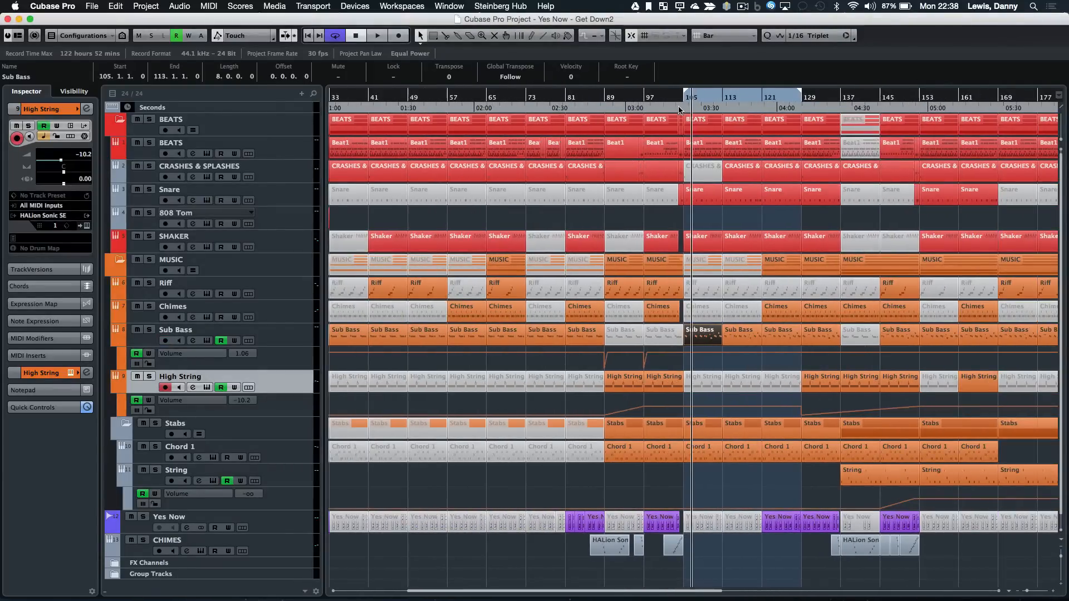
{"action": "left_click", "coordinate": [677, 109]}
{"action": "key", "text": "space"}
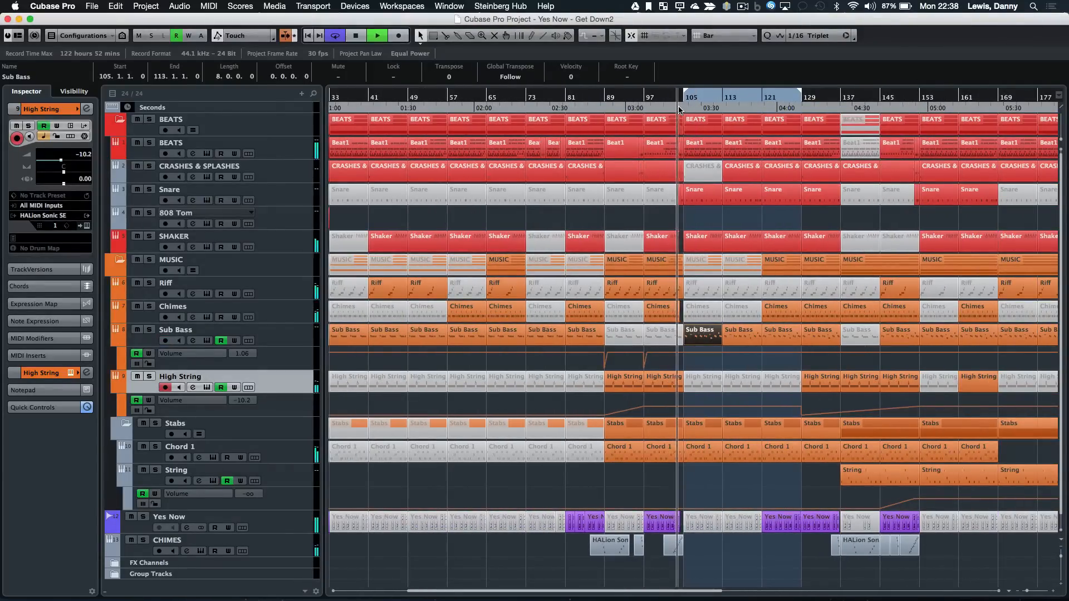
{"action": "key", "text": "h"}
{"action": "key", "text": "h"}
{"action": "key", "text": "h"}
{"action": "key", "text": "h"}
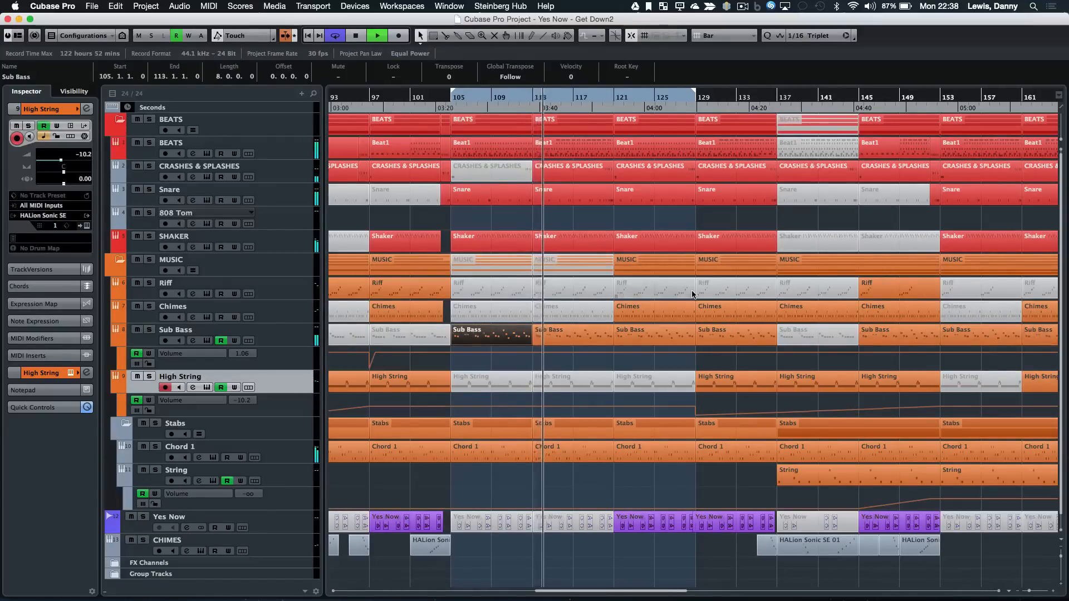
Inspect the Beat1 part at bar 113 in the Key Editor during playback and close the editor
{"action": "double_click", "coordinate": [561, 152]}
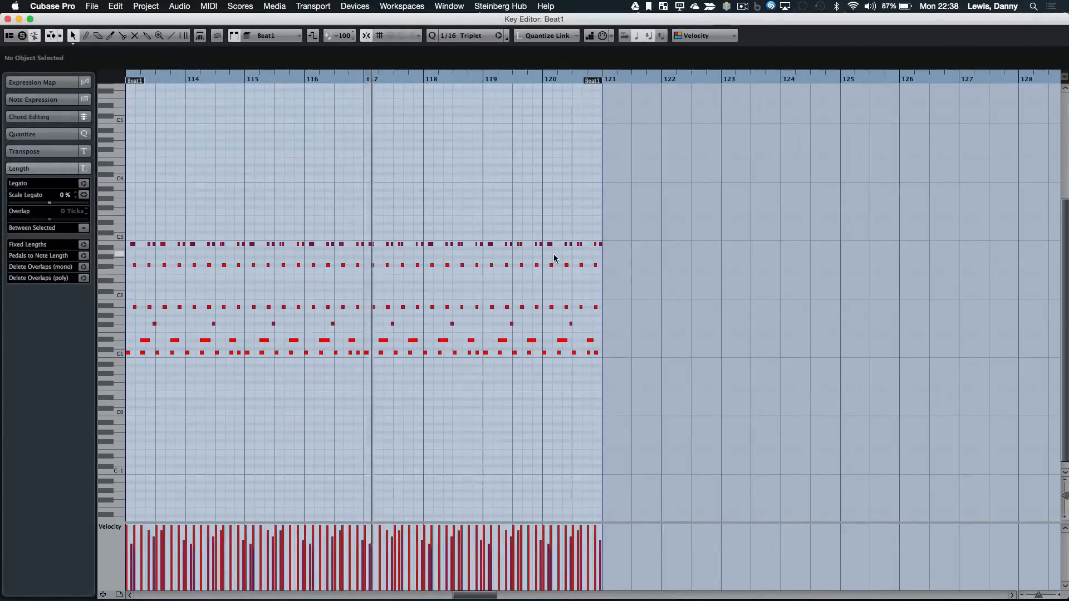
{"action": "key", "text": "Escape"}
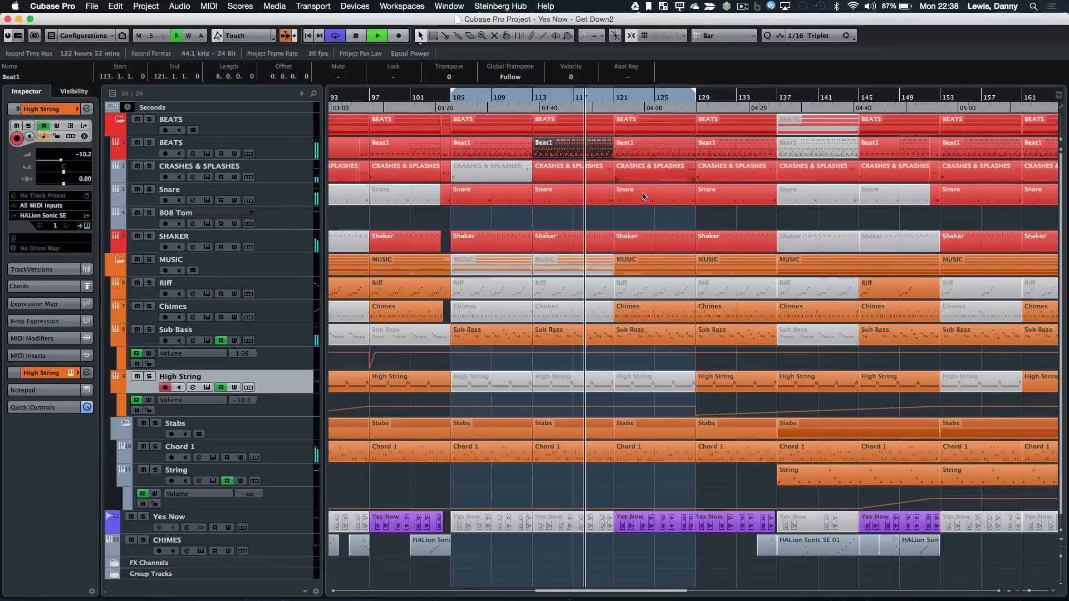
{"action": "left_click", "coordinate": [666, 311]}
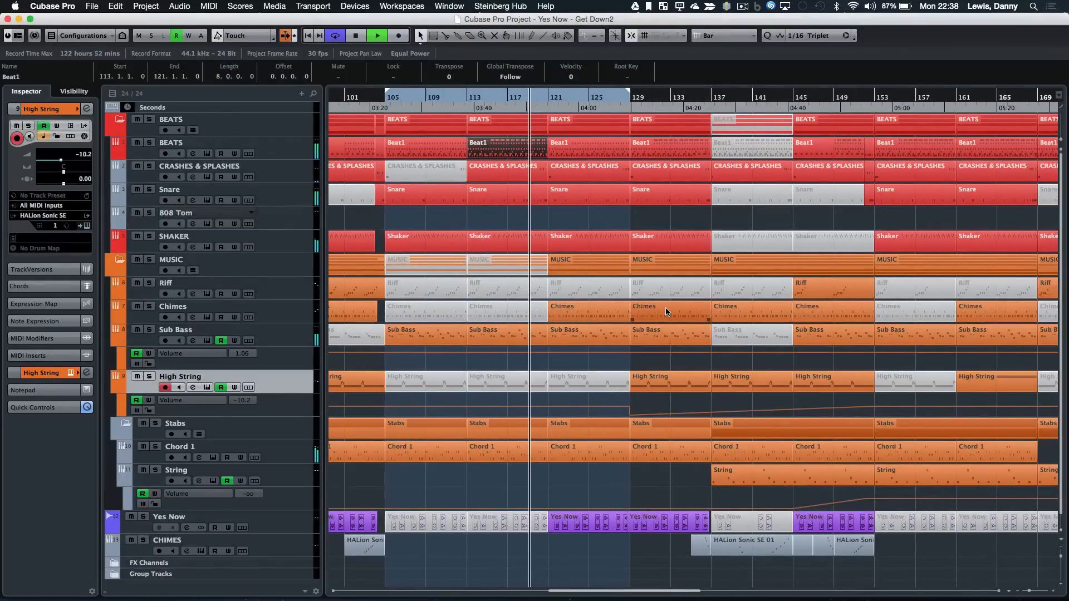
Move the cycle range to bars 129 to 153 and bring that section into closer view
{"action": "key", "text": "g"}
{"action": "key", "text": "g"}
{"action": "scroll", "coordinate": [666, 311], "scroll_direction": "right", "scroll_amount": 5}
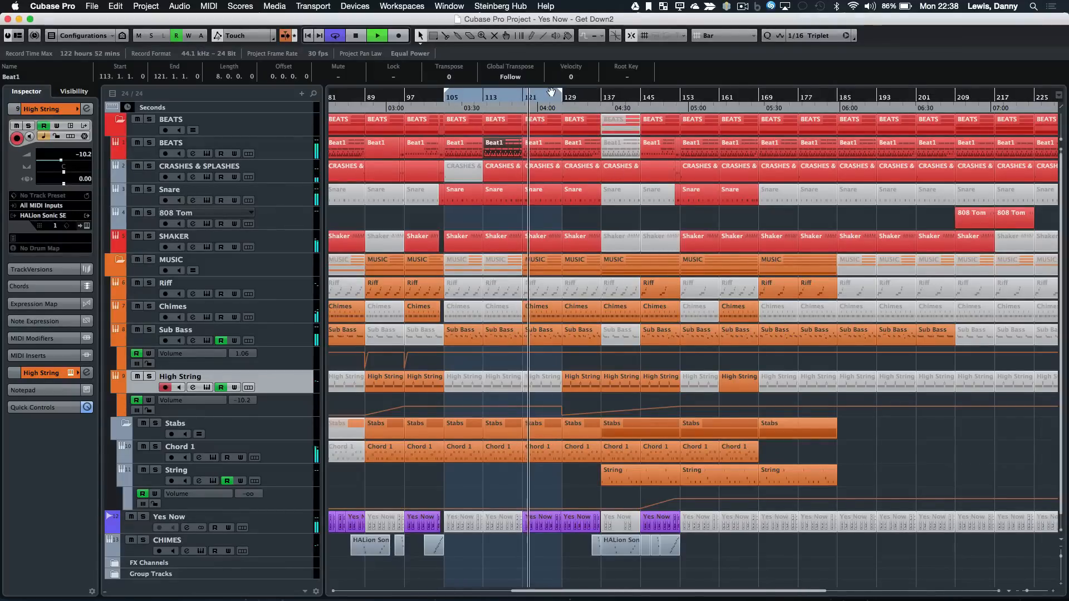
{"action": "left_click_drag", "start_coordinate": [551, 92], "coordinate": [668, 93]}
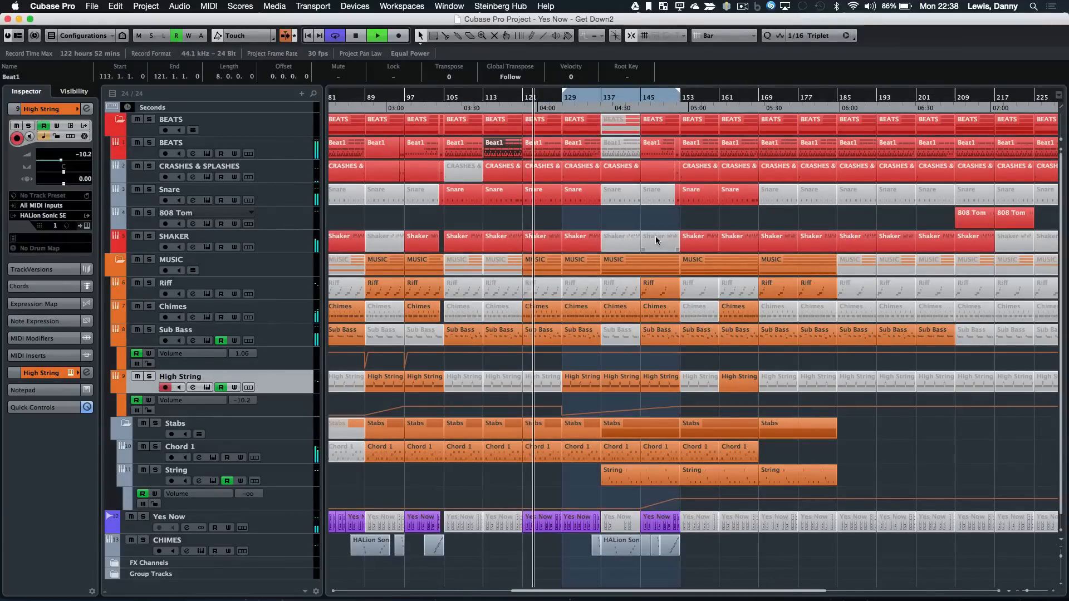
{"action": "key", "text": "h"}
{"action": "key", "text": "h"}
{"action": "key", "text": "h"}
{"action": "key", "text": "h"}
{"action": "scroll", "coordinate": [656, 240], "scroll_direction": "right", "scroll_amount": 6}
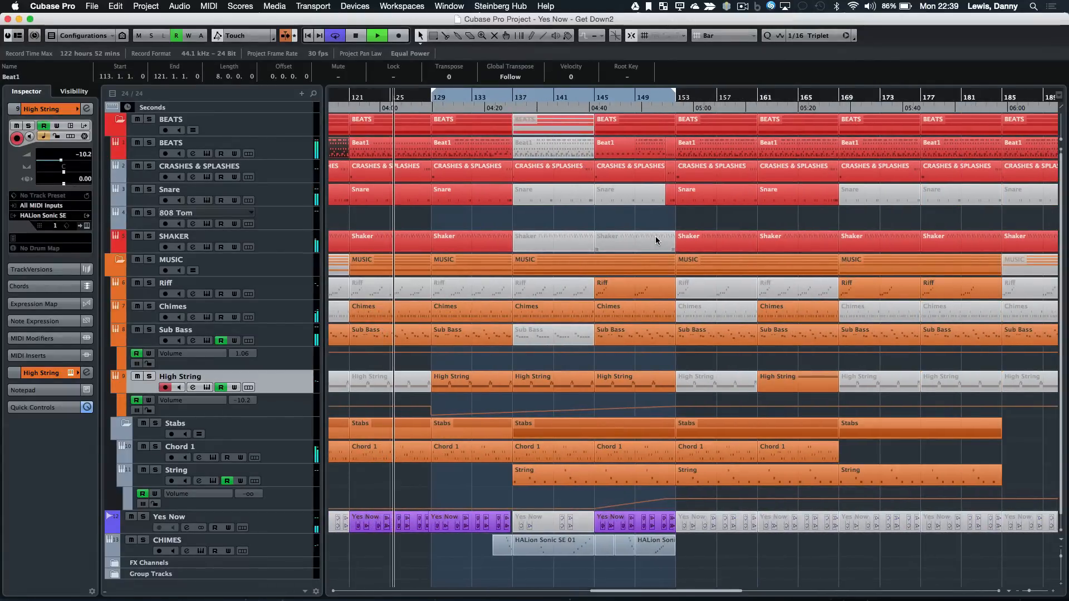
Apply the CHIMES track name to all parts on that track, clear the selection and stop playback
{"action": "left_click", "coordinate": [297, 544]}
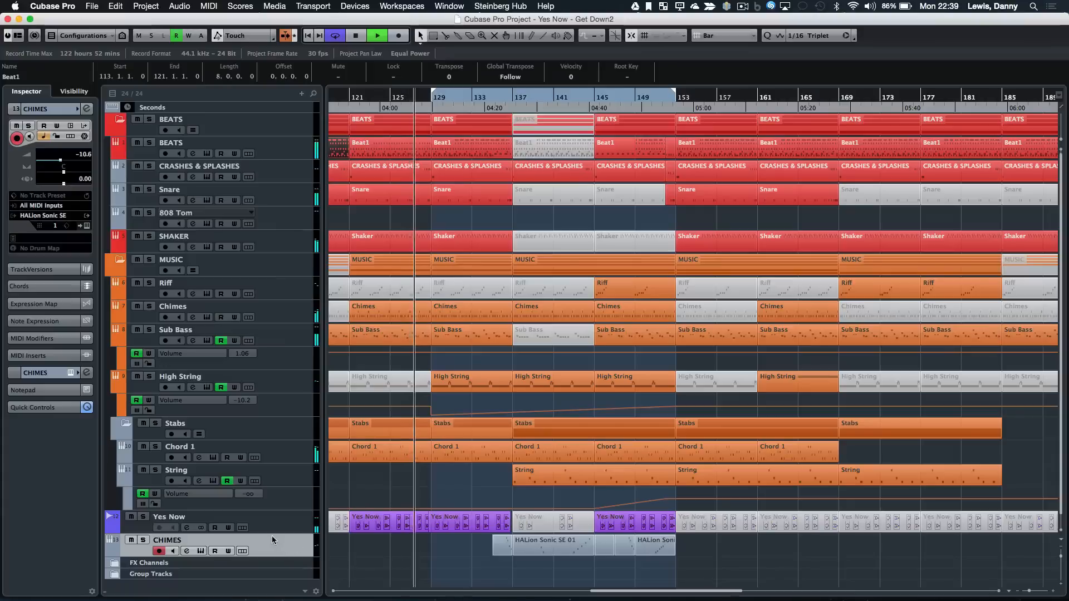
{"action": "double_click", "coordinate": [200, 539]}
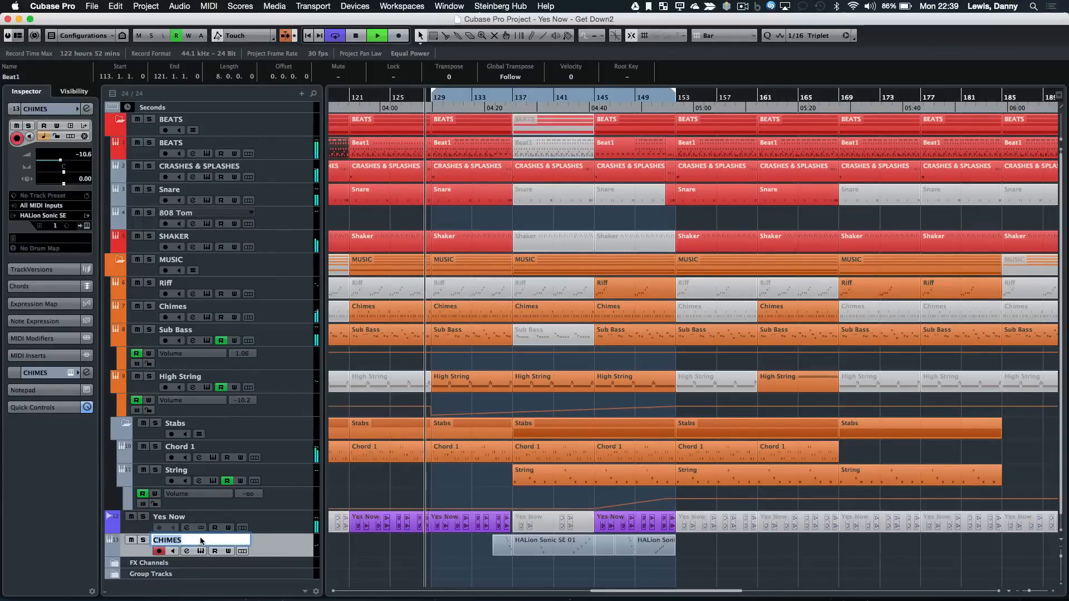
{"action": "key", "text": "alt+Return"}
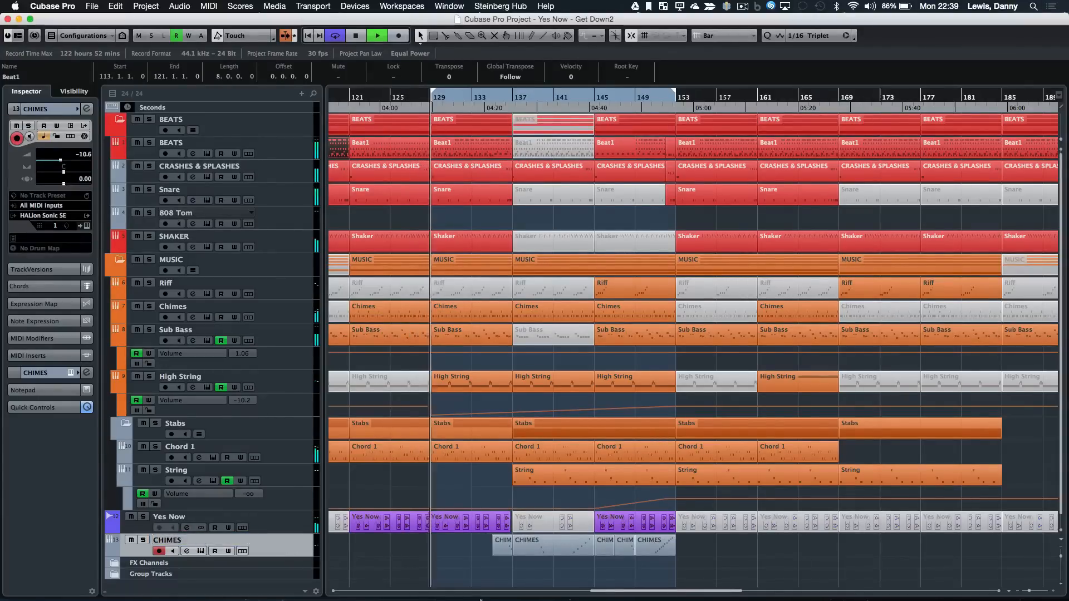
{"action": "left_click", "coordinate": [477, 553]}
{"action": "key", "text": "space"}
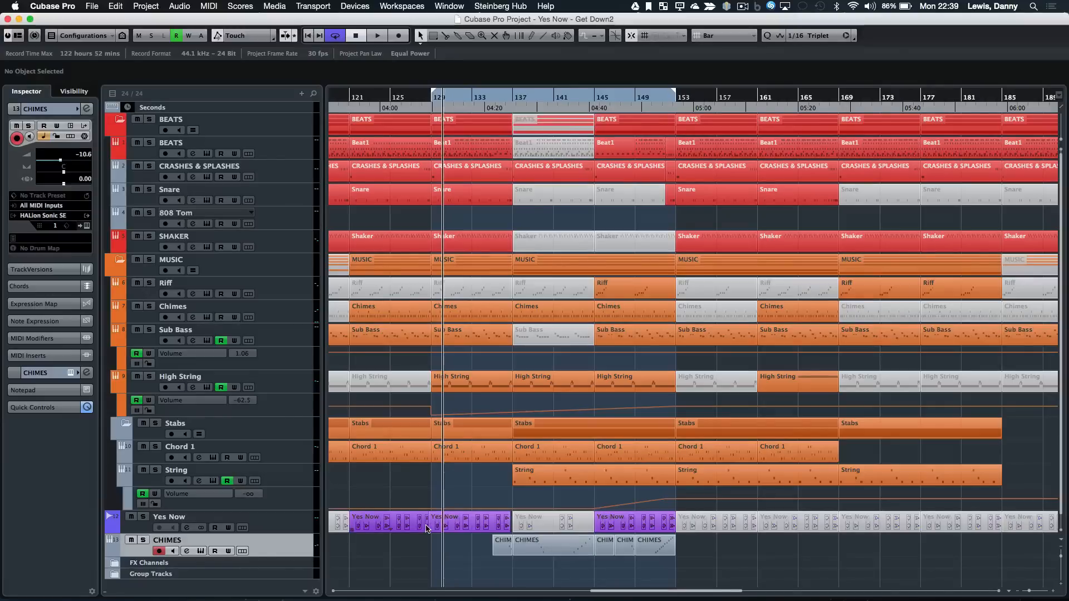
Play the arrangement from about bar 134 and view the build-up across bars 137 to 153 in close-up
{"action": "left_click", "coordinate": [488, 109]}
{"action": "key", "text": "space"}
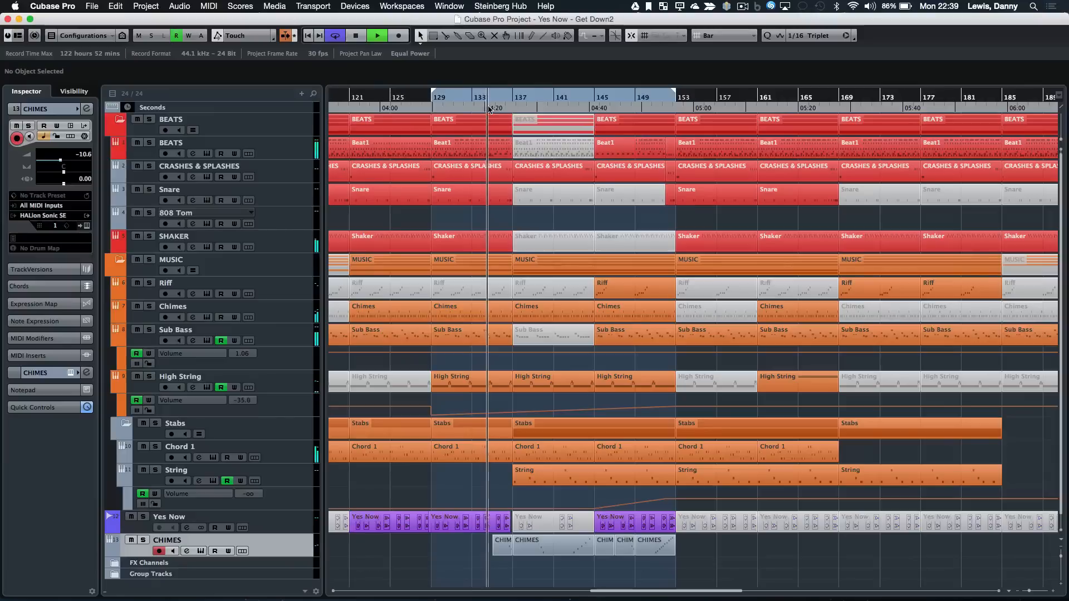
{"action": "key", "text": "g"}
{"action": "key", "text": "g"}
{"action": "key", "text": "g"}
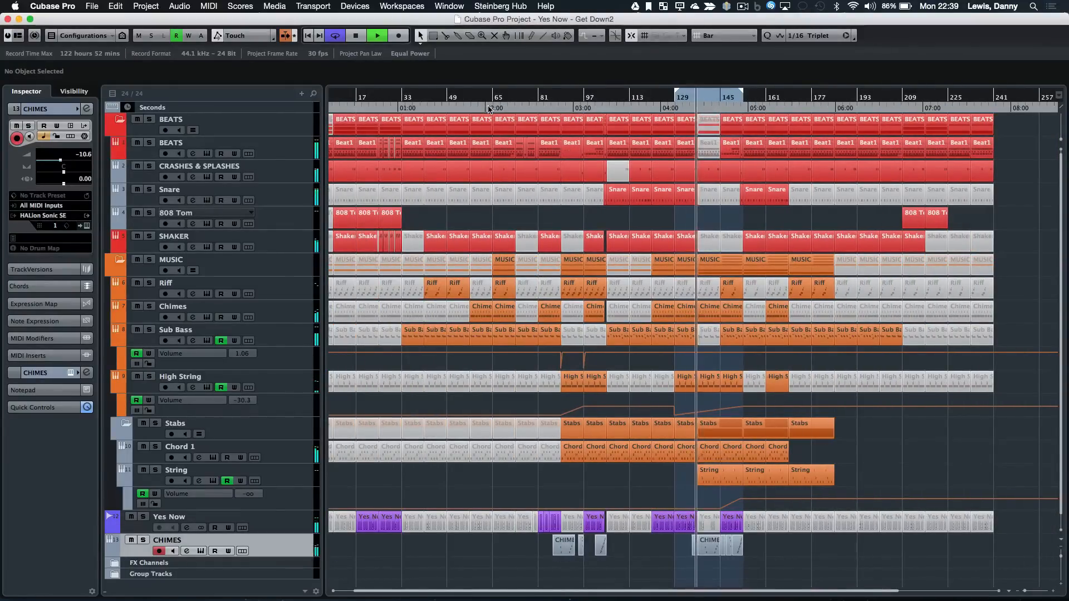
{"action": "key", "text": "h"}
{"action": "key", "text": "h"}
{"action": "key", "text": "h"}
{"action": "key", "text": "h"}
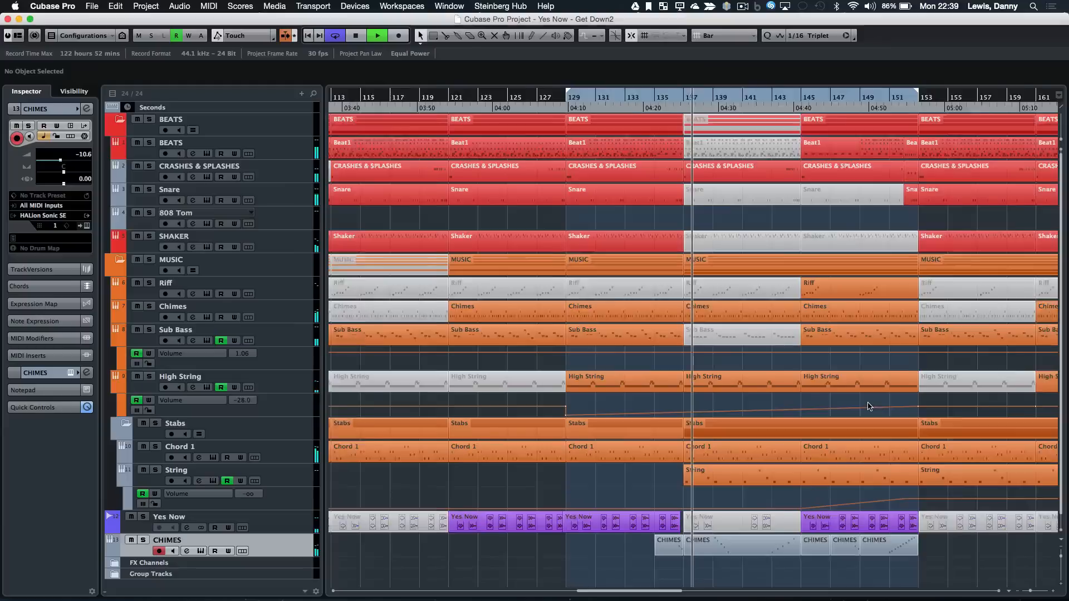
{"action": "key", "text": "h"}
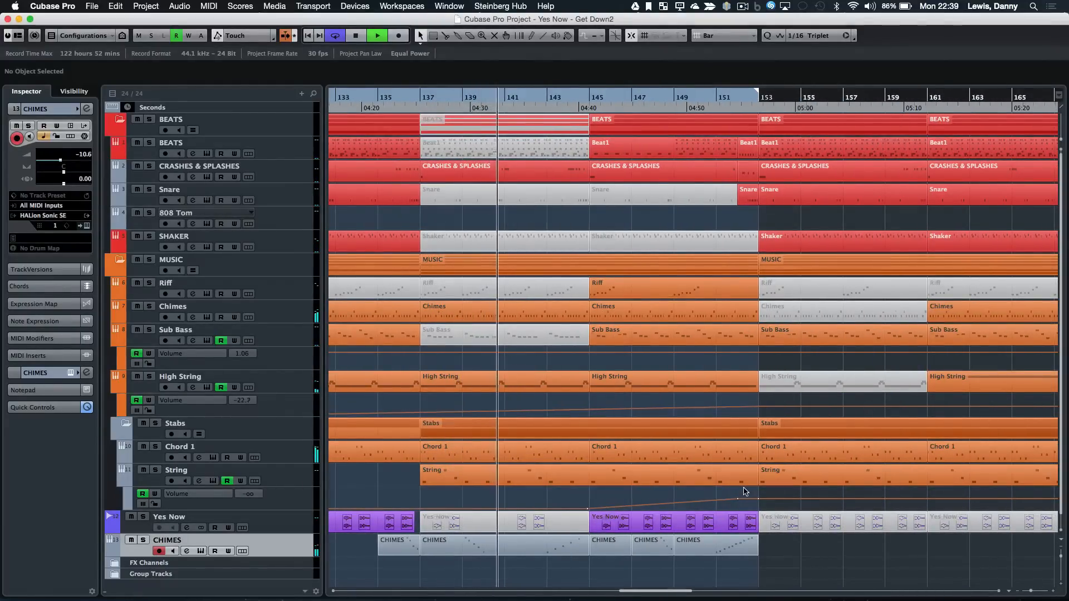
Select the Stabs folder track and check the automation parameters offered for the String track's volume lane, closing the list without choosing one
{"action": "key", "text": "g"}
{"action": "key", "text": "g"}
{"action": "key", "text": "g"}
{"action": "key", "text": "g"}
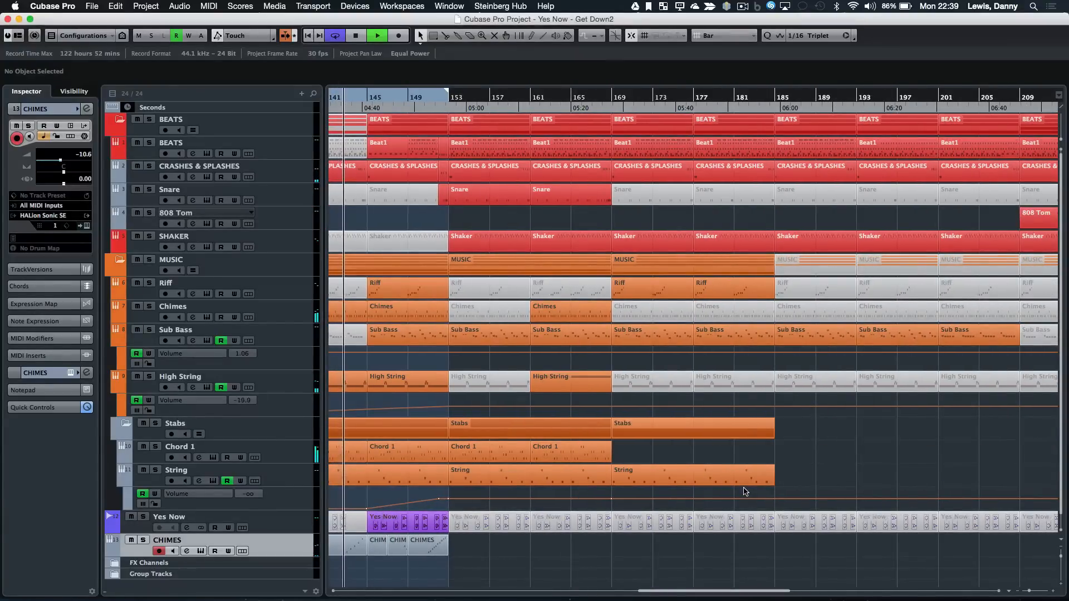
{"action": "scroll", "coordinate": [745, 491], "scroll_direction": "left", "scroll_amount": 3}
{"action": "left_click", "coordinate": [273, 427]}
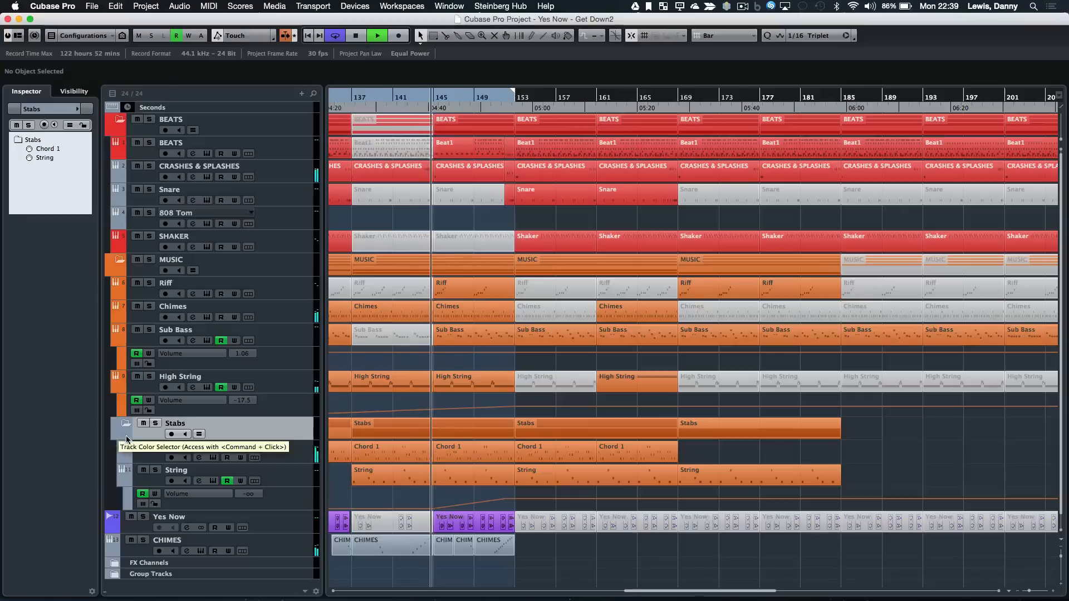
{"action": "left_click", "coordinate": [217, 494]}
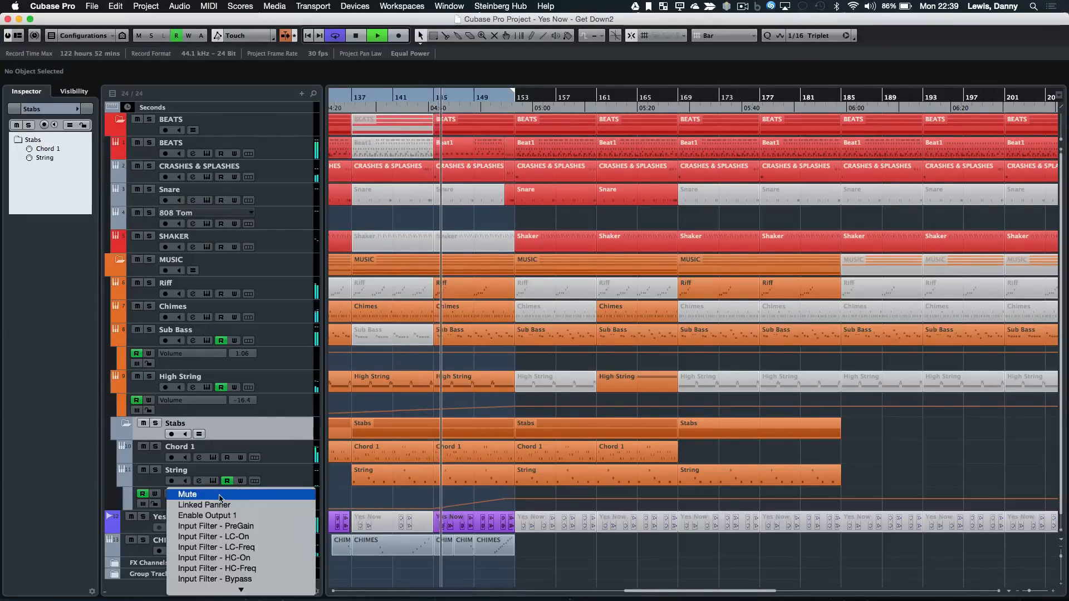
{"action": "mouse_move", "coordinate": [241, 589]}
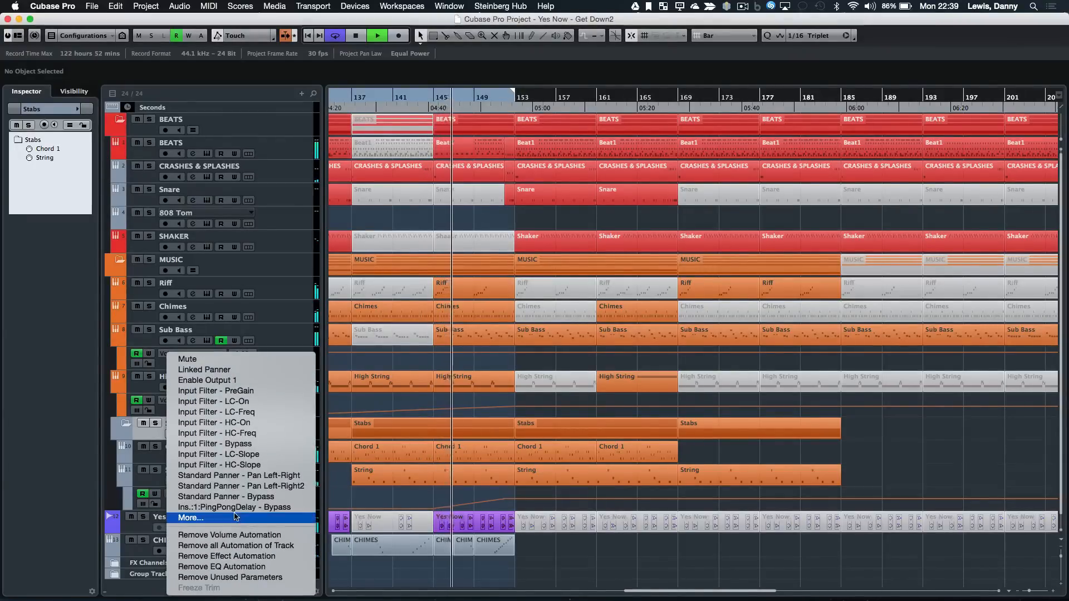
{"action": "left_click", "coordinate": [114, 426]}
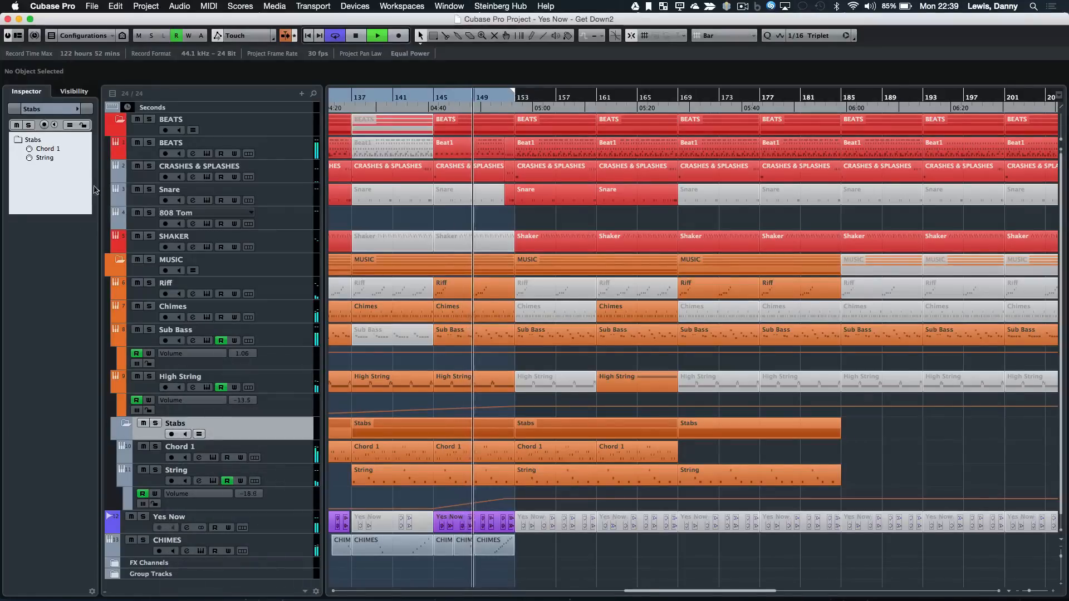
Select the Chord 1 track and the String track's volume automation lane in turn, then stop playback
{"action": "left_click", "coordinate": [284, 465]}
{"action": "left_click", "coordinate": [283, 449]}
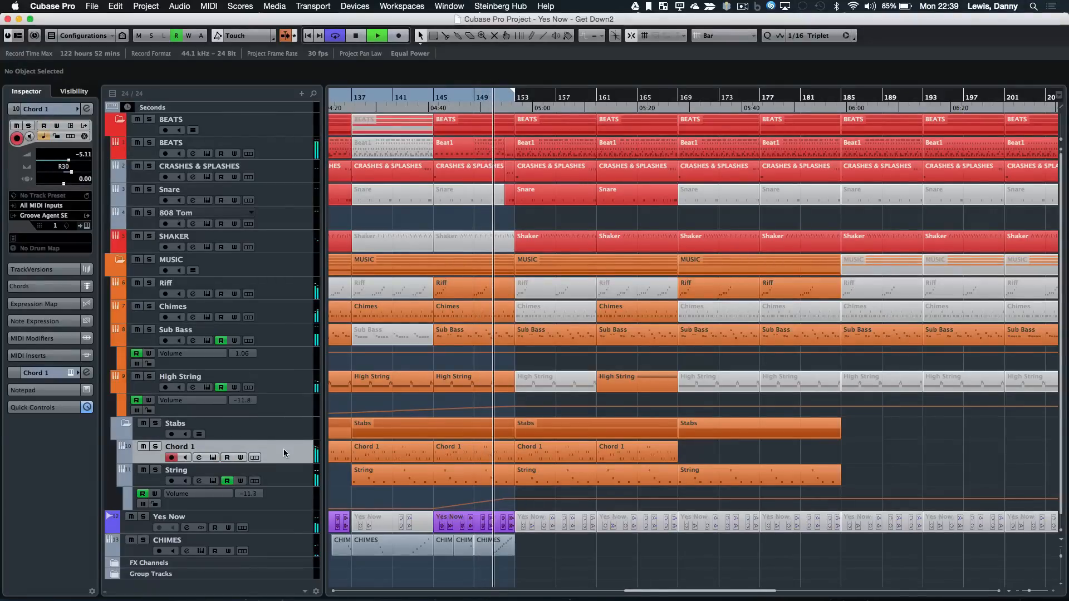
{"action": "left_click", "coordinate": [284, 499]}
{"action": "scroll", "coordinate": [284, 499], "scroll_direction": "down", "scroll_amount": 1}
{"action": "key", "text": "space"}
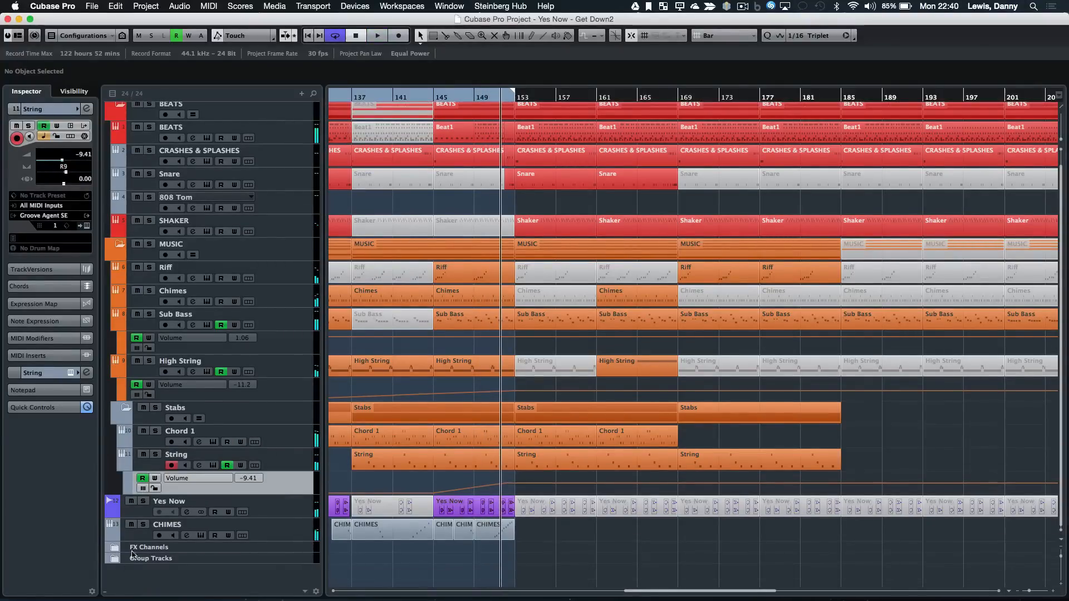
Expand the Group Tracks folder, select the Stabs group's DualFilter position automation lane and look over its earlier bars
{"action": "left_click", "coordinate": [114, 558]}
{"action": "scroll", "coordinate": [238, 536], "scroll_direction": "down", "scroll_amount": 5}
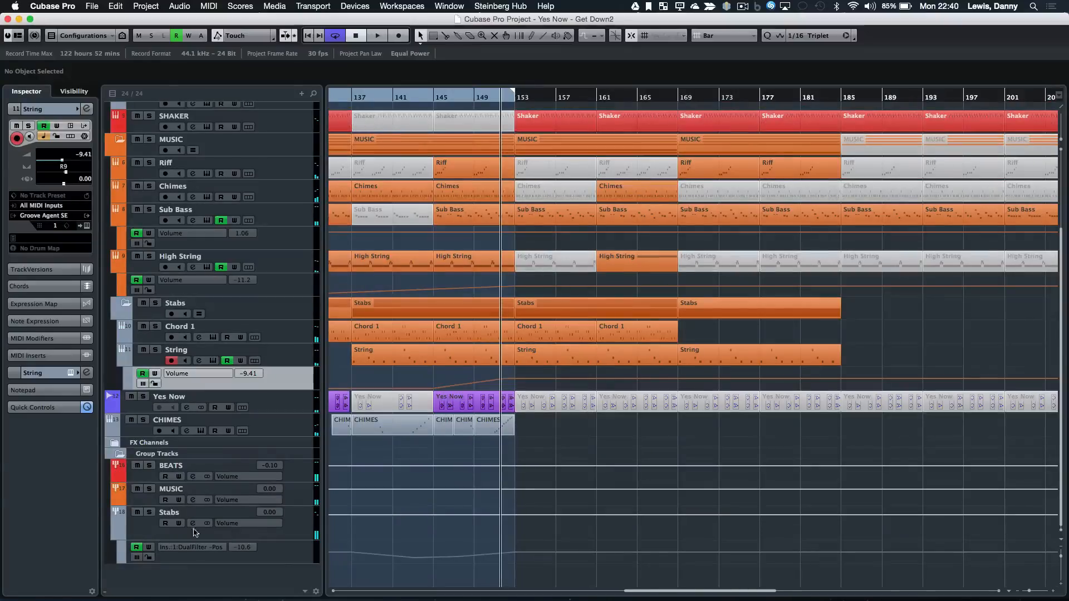
{"action": "left_click", "coordinate": [144, 536]}
{"action": "left_click", "coordinate": [197, 560]}
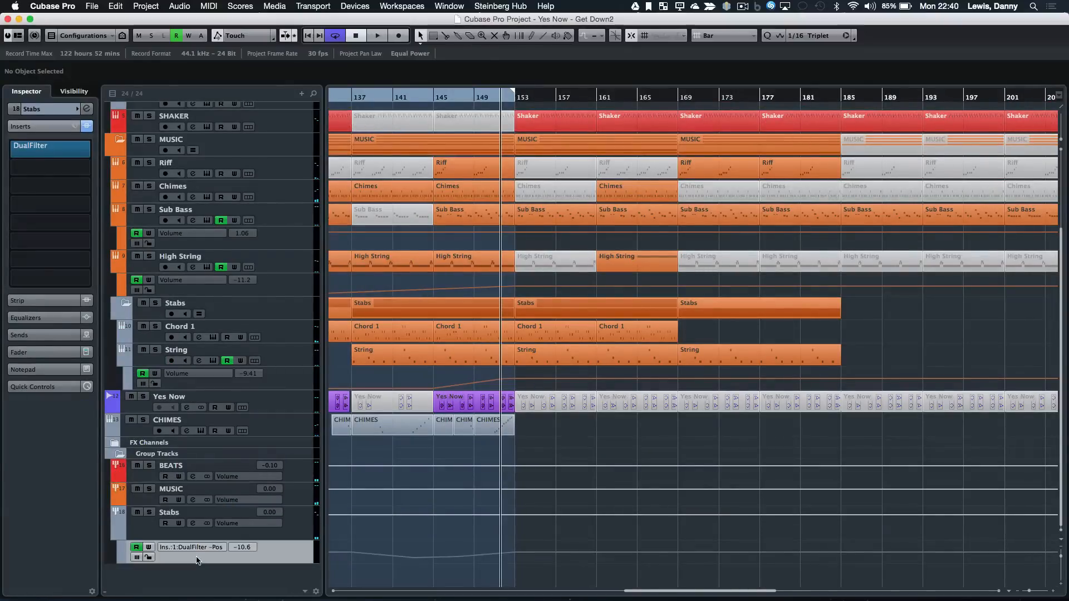
{"action": "scroll", "coordinate": [430, 562], "scroll_direction": "left", "scroll_amount": 10}
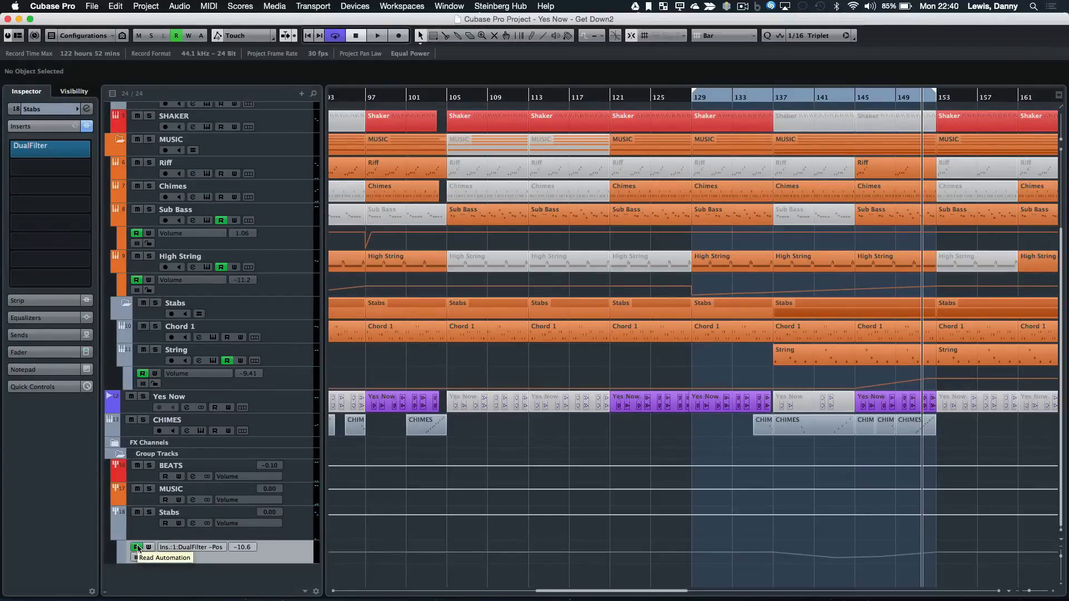
Enlarge the Stabs group's DualFilter position automation lane and look over its curve between bars 137 and 153
{"action": "scroll", "coordinate": [698, 485], "scroll_direction": "right", "scroll_amount": 4}
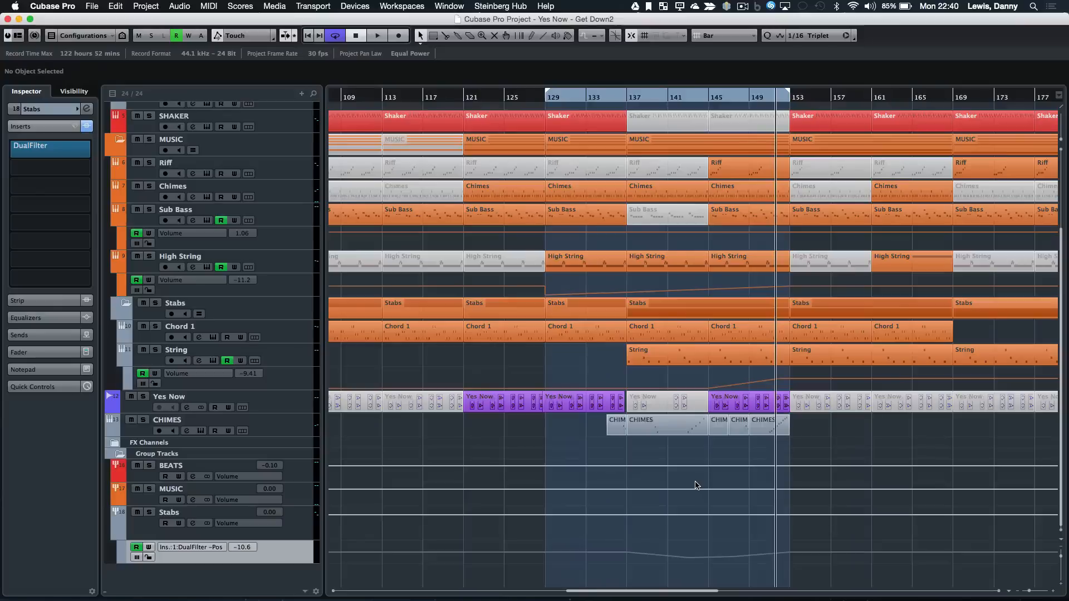
{"action": "left_click_drag", "start_coordinate": [284, 585], "coordinate": [291, 599]}
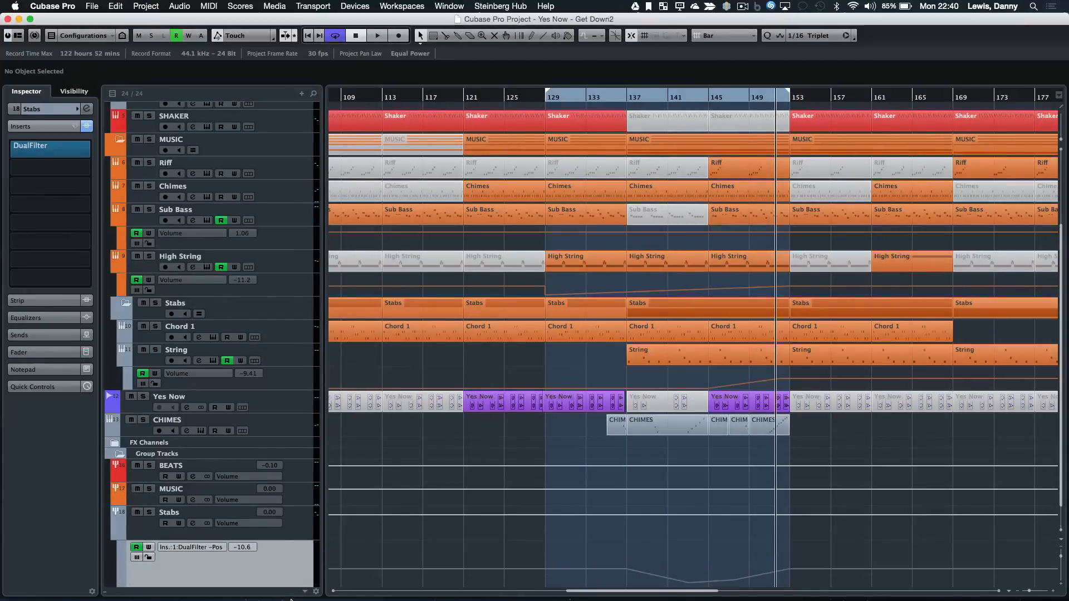
{"action": "scroll", "coordinate": [752, 517], "scroll_direction": "left", "scroll_amount": 4}
{"action": "scroll", "coordinate": [752, 517], "scroll_direction": "down", "scroll_amount": 1}
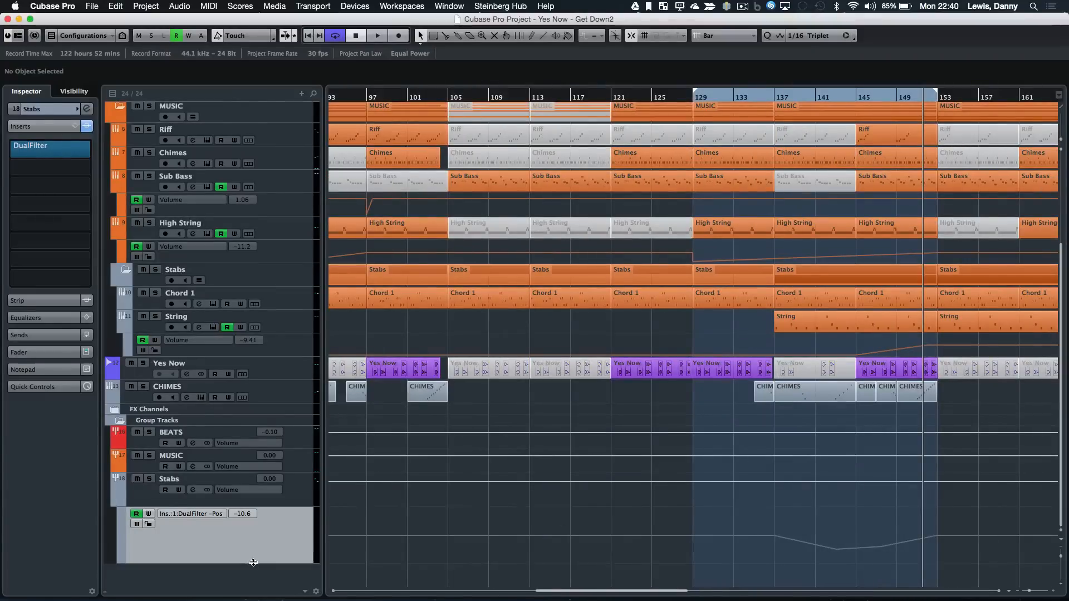
{"action": "left_click_drag", "start_coordinate": [253, 563], "coordinate": [256, 600]}
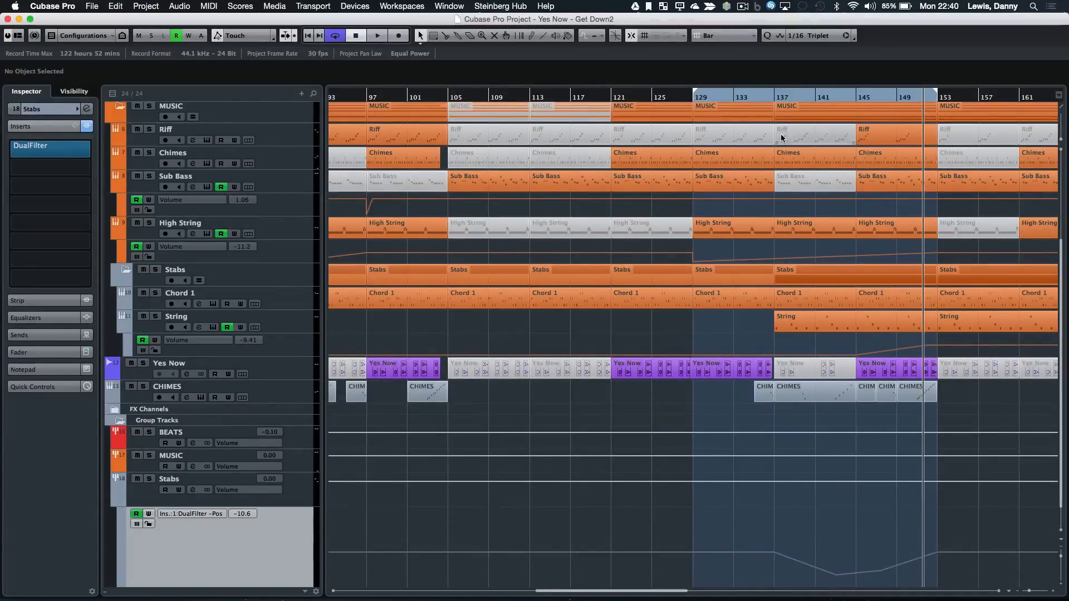
Start playback from about bar 136 and extend the end of the cycle range to about bar 189
{"action": "double_click", "coordinate": [765, 98]}
{"action": "key", "text": "g"}
{"action": "key", "text": "g"}
{"action": "key", "text": "g"}
{"action": "key", "text": "g"}
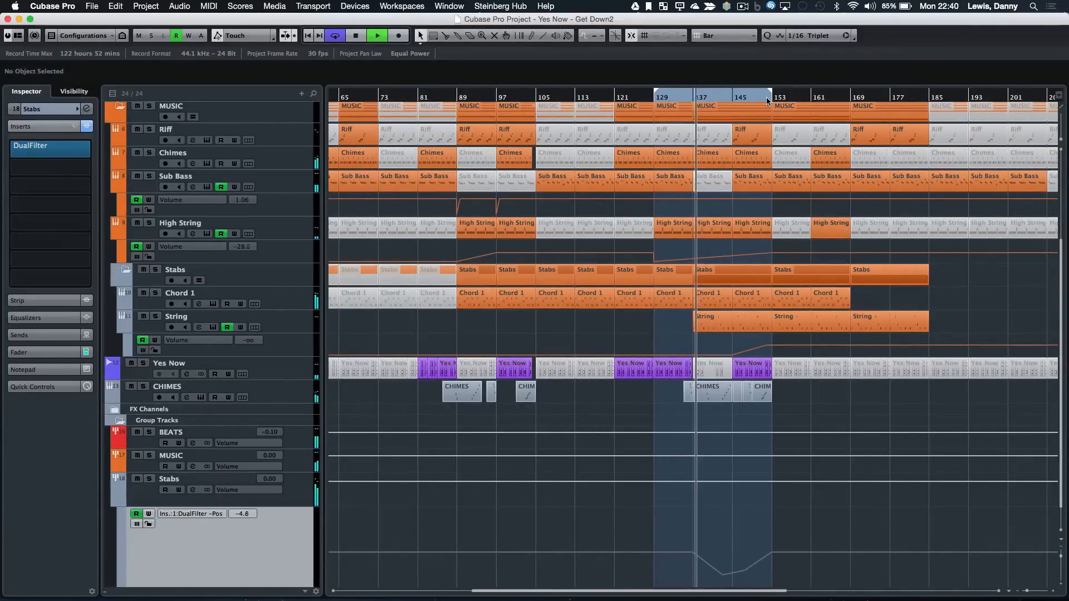
{"action": "left_click_drag", "start_coordinate": [766, 97], "coordinate": [946, 120]}
Open the Stabs group's DualFilter insert to watch its position during playback, and close the plug-in
{"action": "scroll", "coordinate": [910, 260], "scroll_direction": "up", "scroll_amount": 5}
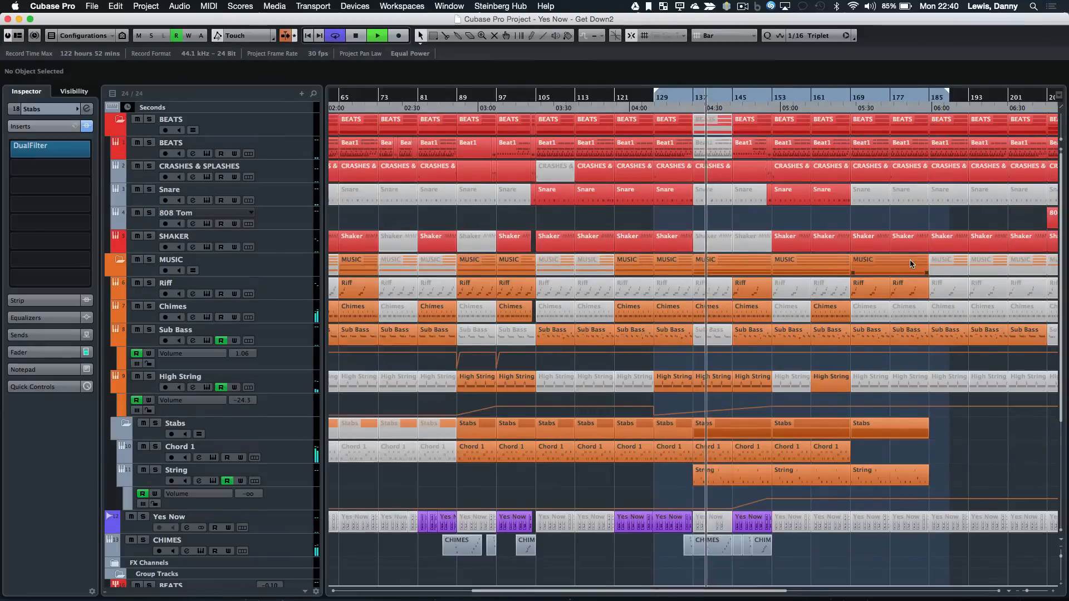
{"action": "scroll", "coordinate": [909, 259], "scroll_direction": "right", "scroll_amount": 4}
{"action": "scroll", "coordinate": [910, 259], "scroll_direction": "right", "scroll_amount": 3}
{"action": "scroll", "coordinate": [910, 259], "scroll_direction": "down", "scroll_amount": 6}
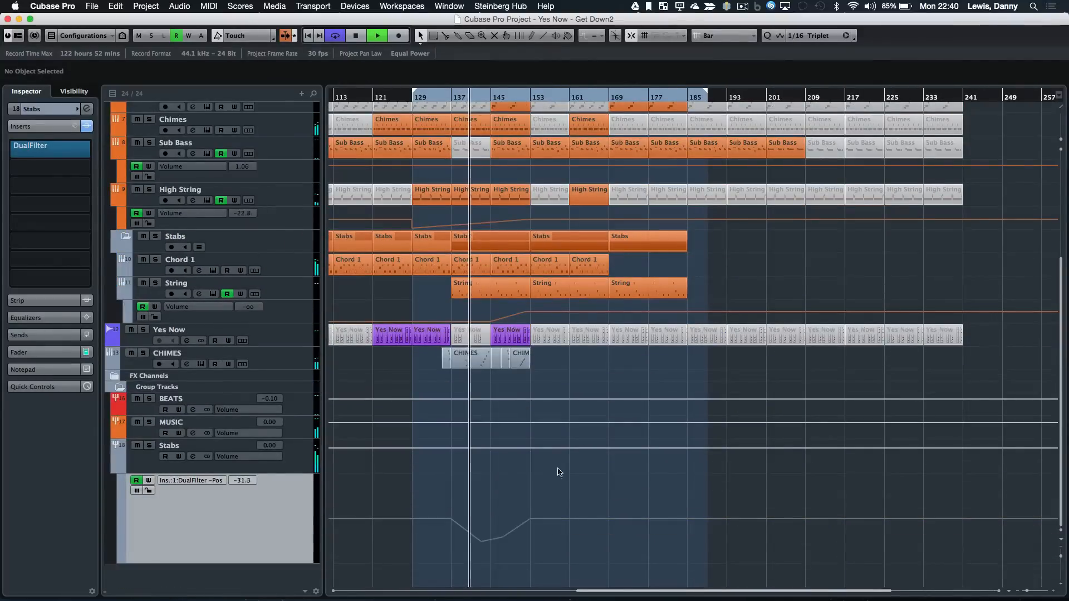
{"action": "left_click", "coordinate": [58, 148]}
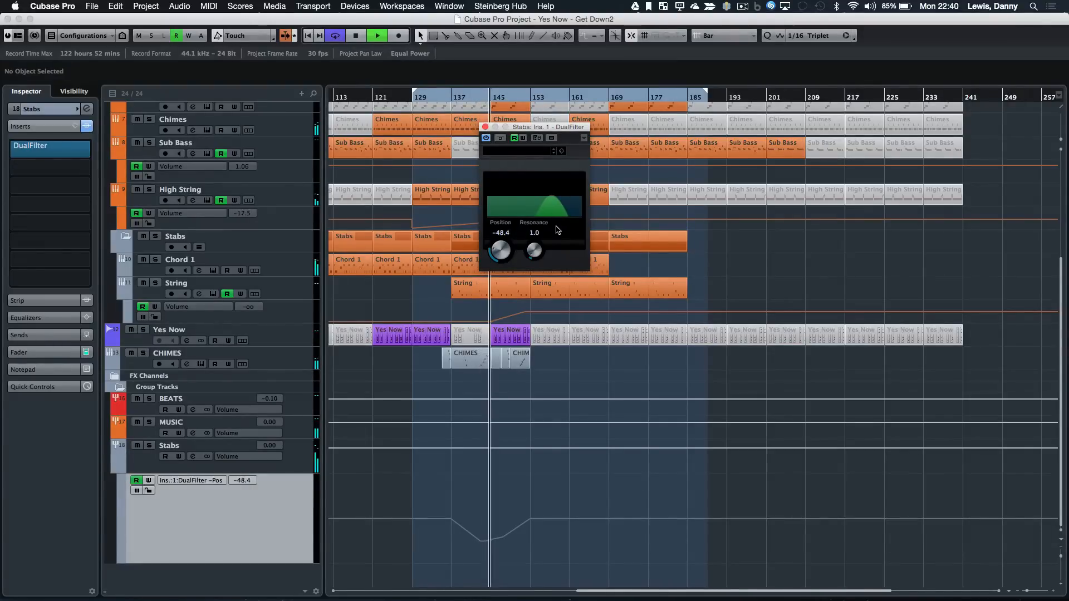
{"action": "left_click", "coordinate": [485, 128]}
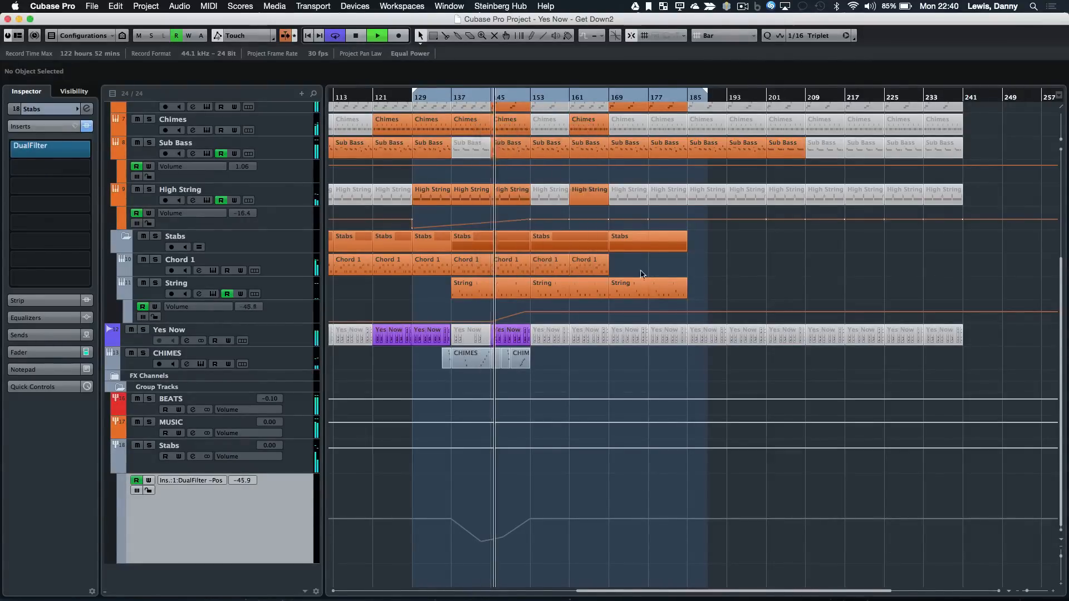
Raise the Yes Now track's volume to -2.90 dB
{"action": "scroll", "coordinate": [654, 289], "scroll_direction": "up", "scroll_amount": 8}
{"action": "scroll", "coordinate": [654, 289], "scroll_direction": "left", "scroll_amount": 4}
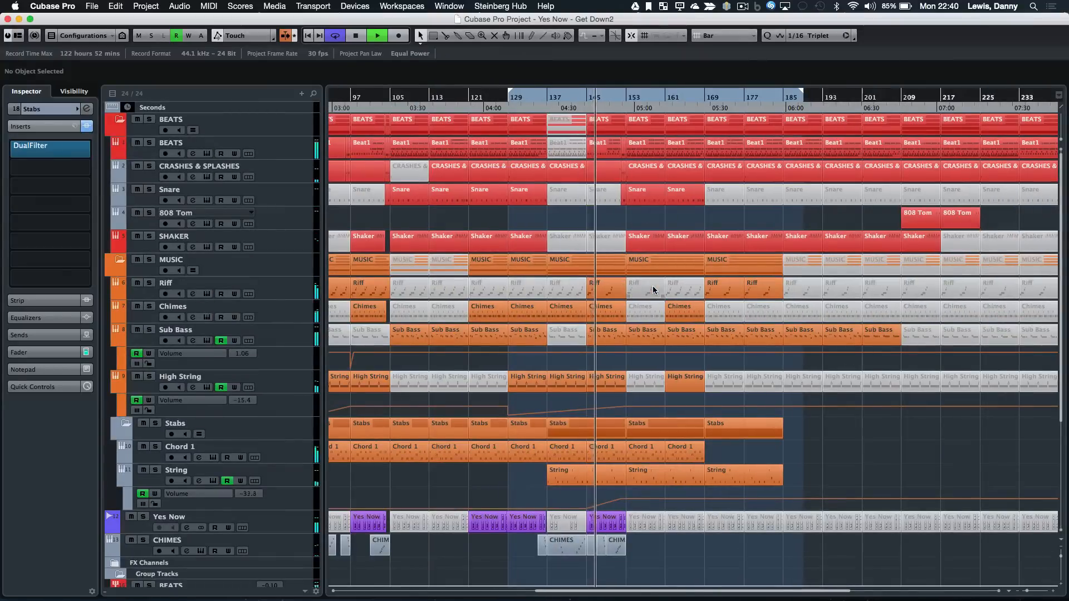
{"action": "left_click", "coordinate": [285, 525]}
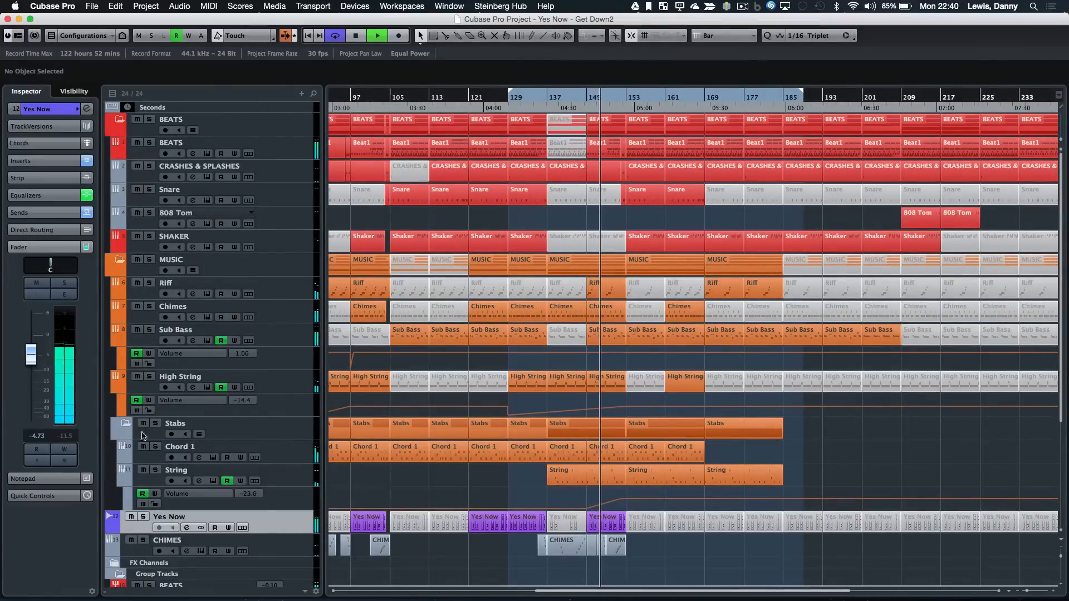
{"action": "left_click_drag", "start_coordinate": [32, 352], "coordinate": [31, 350]}
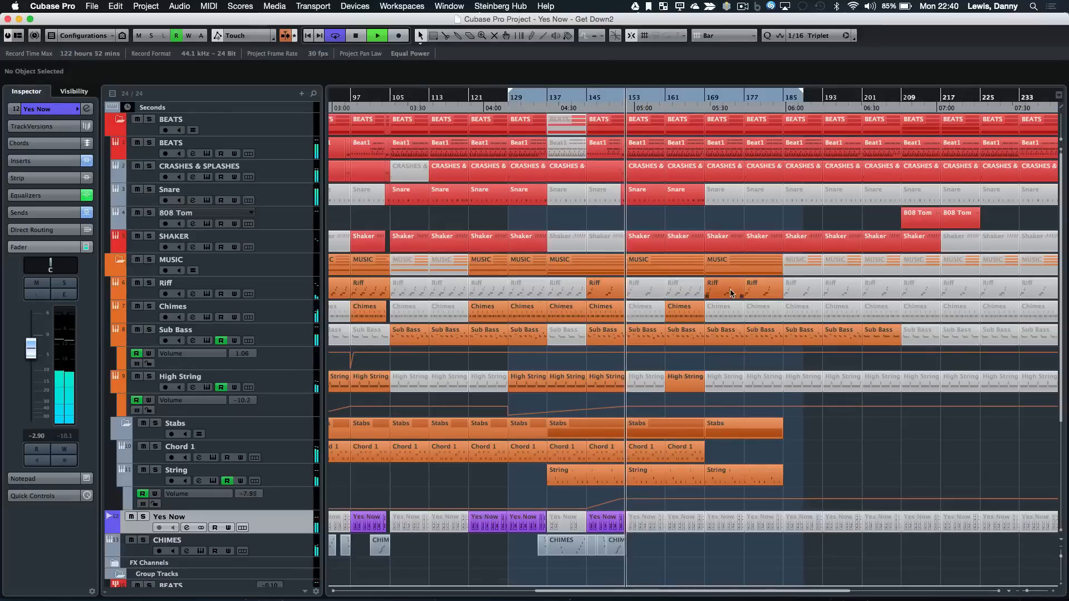
Extend the end of the cycle range to the end of the arrangement, at about bar 241
{"action": "scroll", "coordinate": [731, 294], "scroll_direction": "down", "scroll_amount": 4}
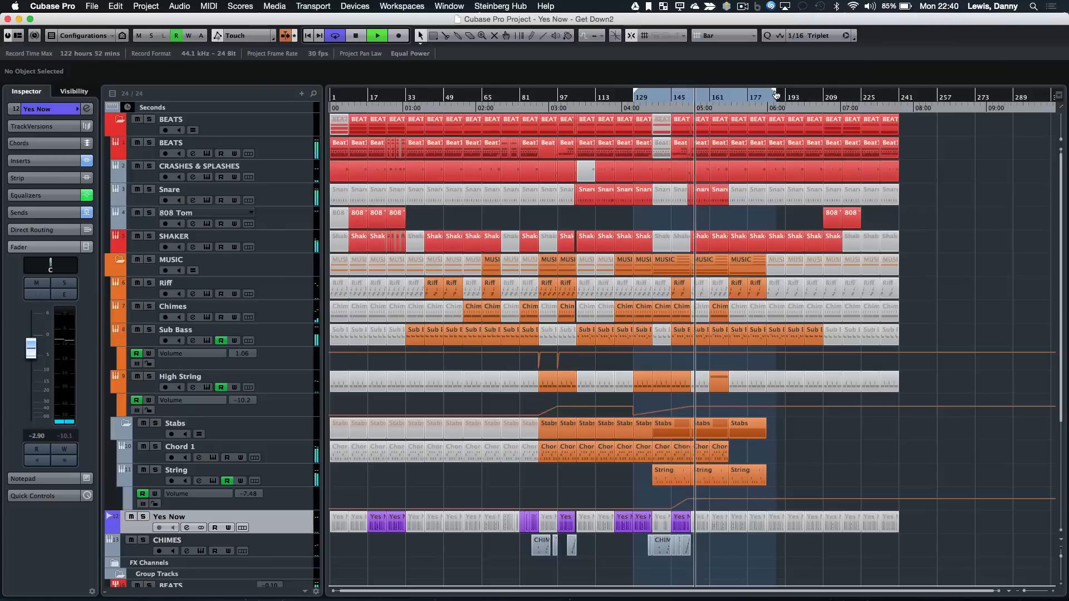
{"action": "left_click_drag", "start_coordinate": [775, 93], "coordinate": [900, 122]}
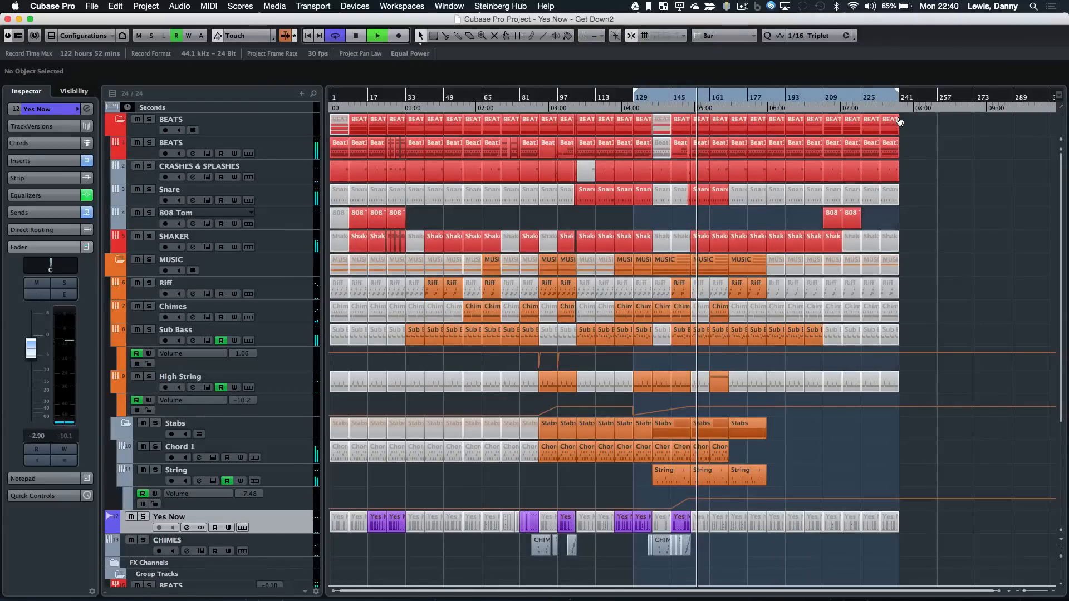
Solo the String track and open its Groove Agent SE instrument
{"action": "left_click", "coordinate": [155, 470]}
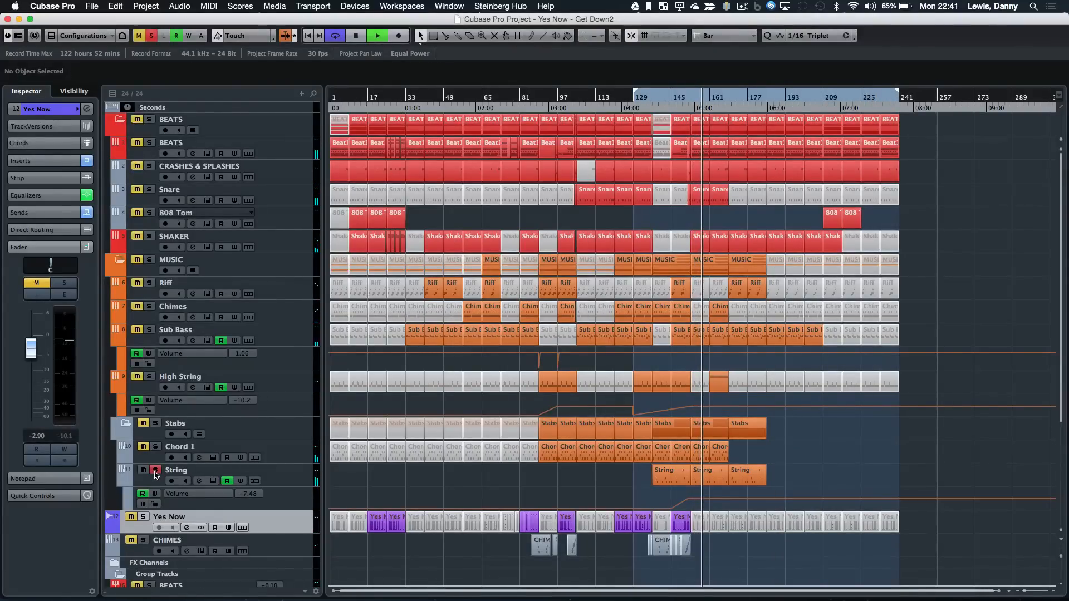
{"action": "left_click", "coordinate": [43, 106]}
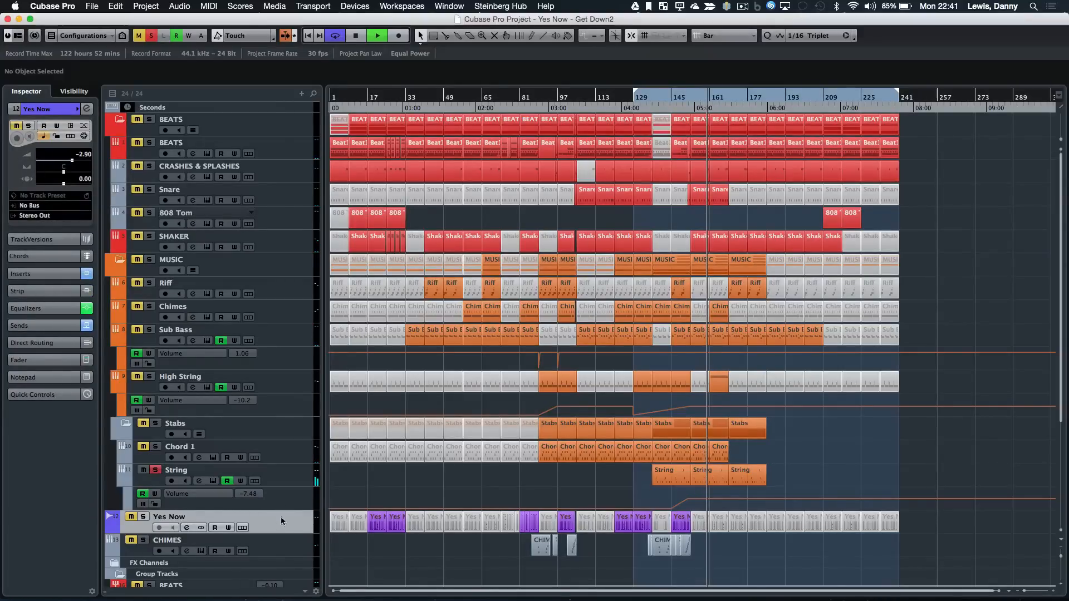
{"action": "left_click", "coordinate": [306, 477]}
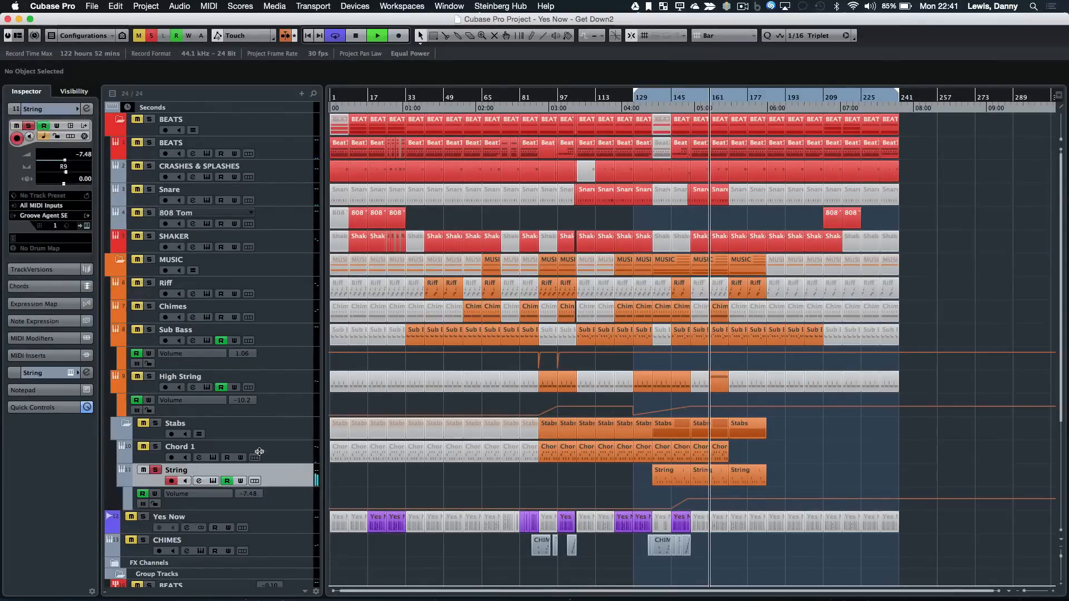
{"action": "left_click", "coordinate": [85, 226]}
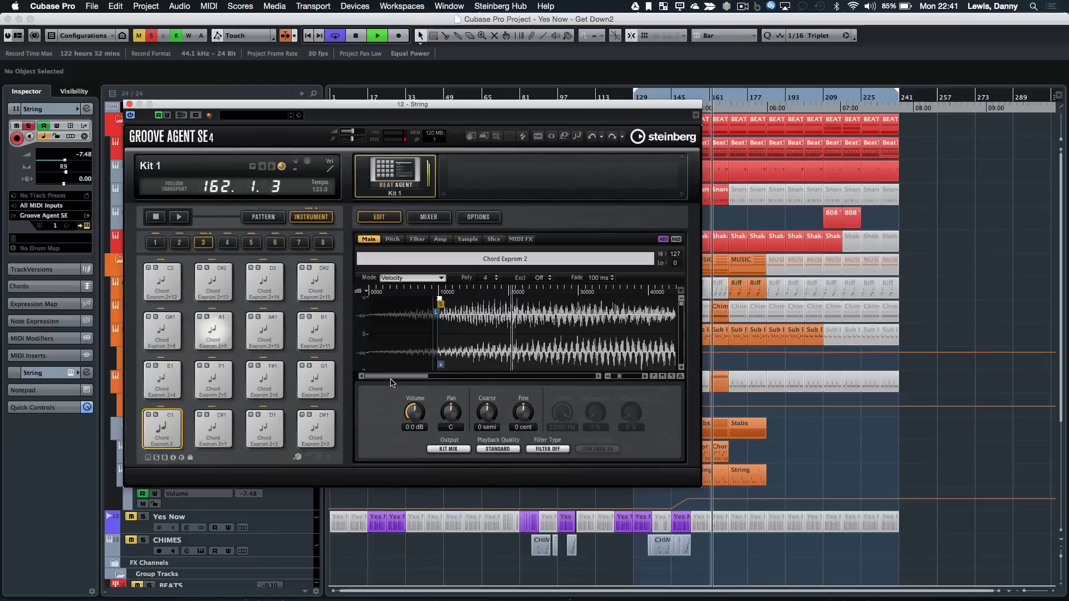
Check the pitch settings of the Chord Exprom 2 pad, close Groove Agent SE and clear the solo
{"action": "left_click", "coordinate": [392, 239]}
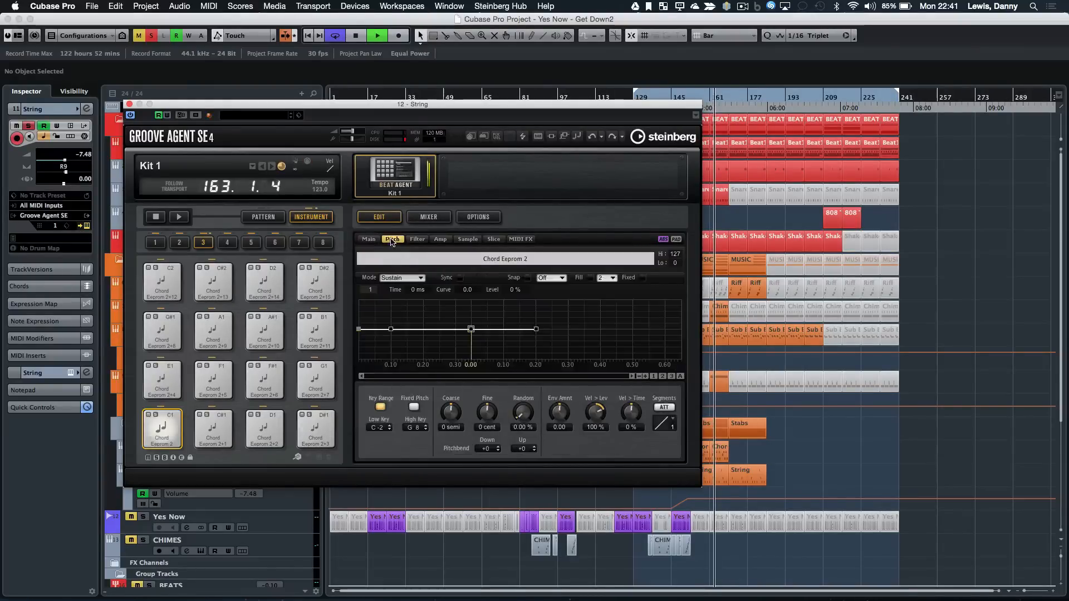
{"action": "left_click", "coordinate": [380, 408]}
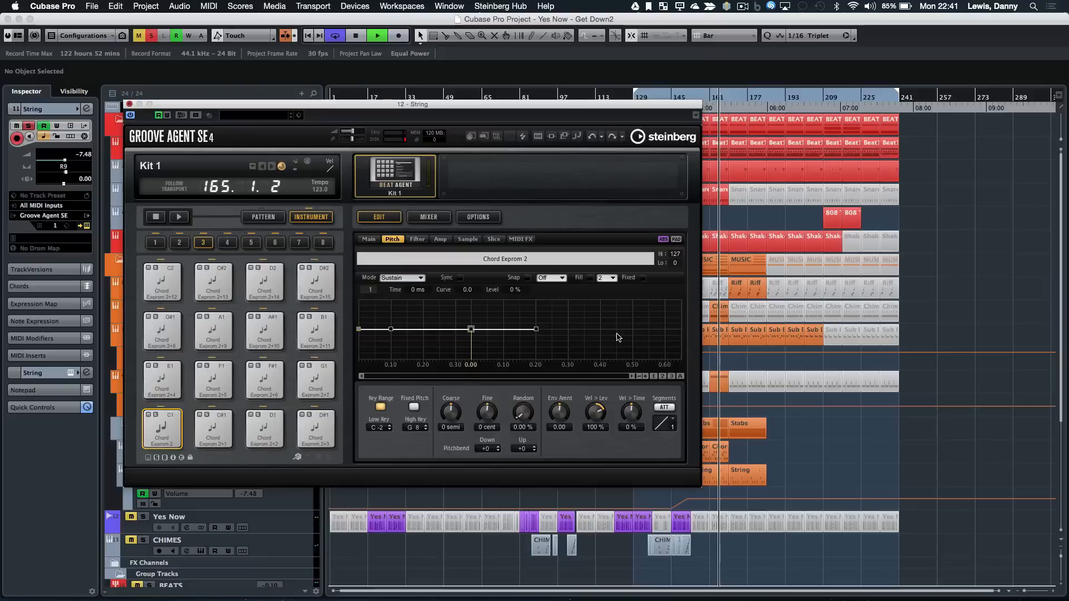
{"action": "key", "text": "super+w"}
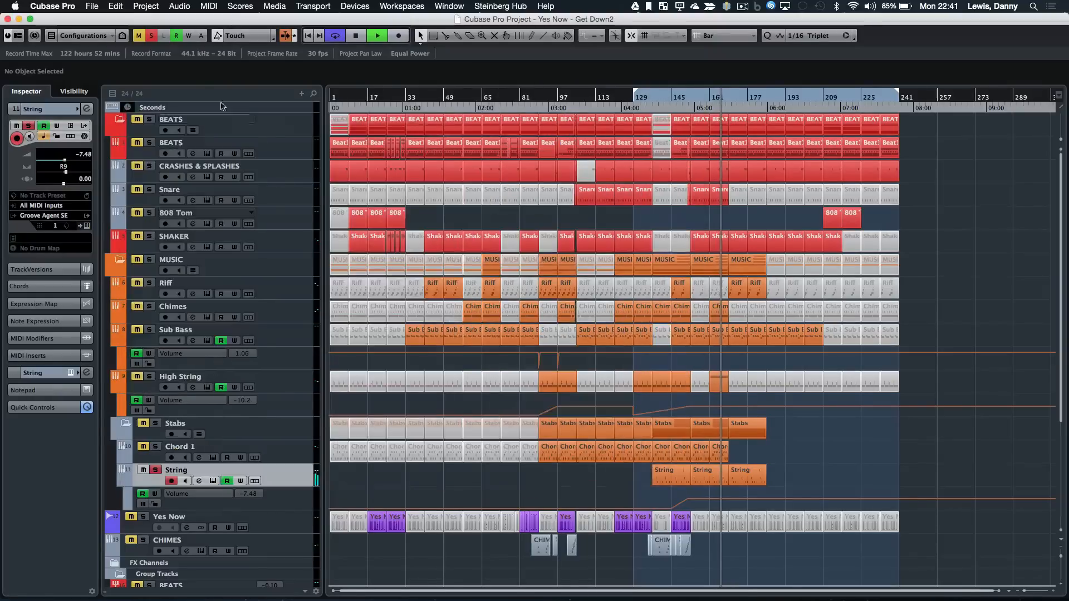
{"action": "left_click", "coordinate": [151, 36]}
Play the arrangement through to about bar 179 while viewing the sections ahead in close-up and as a whole, and stop playback
{"action": "key", "text": "h"}
{"action": "key", "text": "h"}
{"action": "key", "text": "h"}
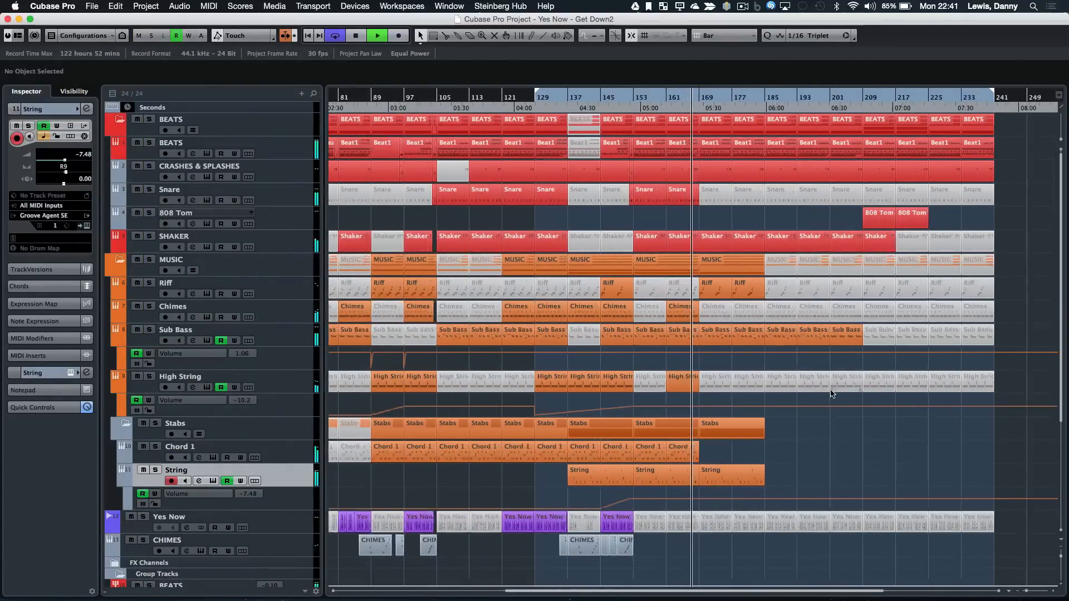
{"action": "key", "text": "g"}
{"action": "key", "text": "g"}
{"action": "key", "text": "g"}
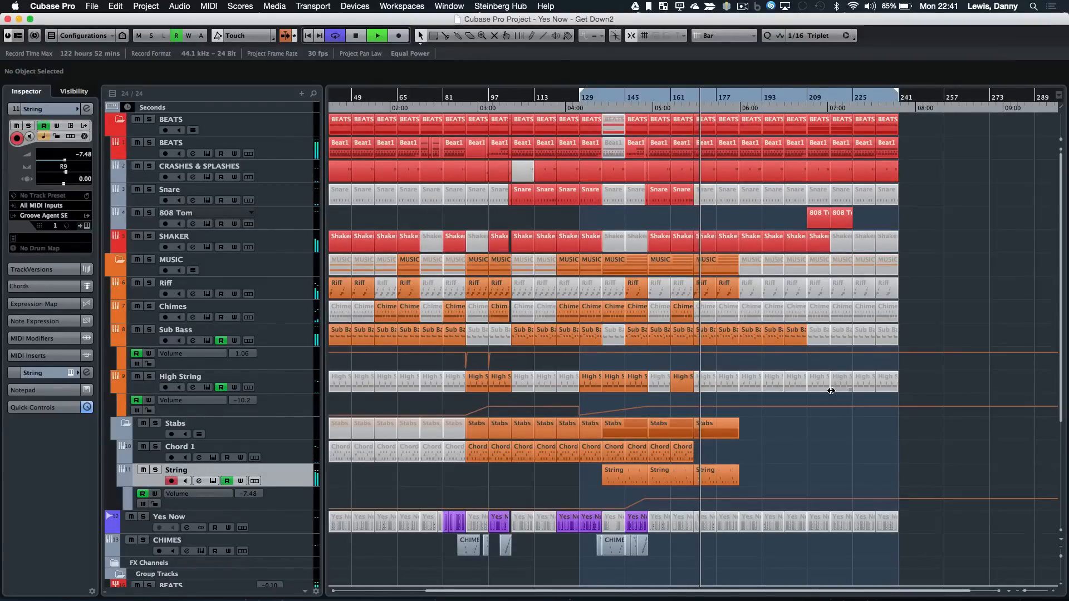
{"action": "key", "text": "h"}
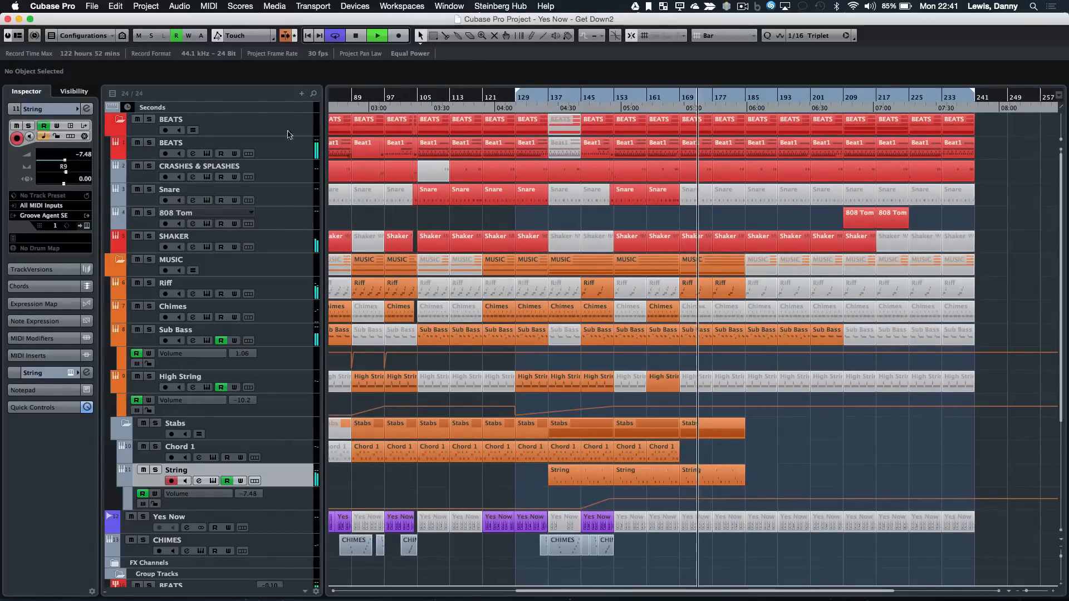
{"action": "left_click", "coordinate": [233, 109]}
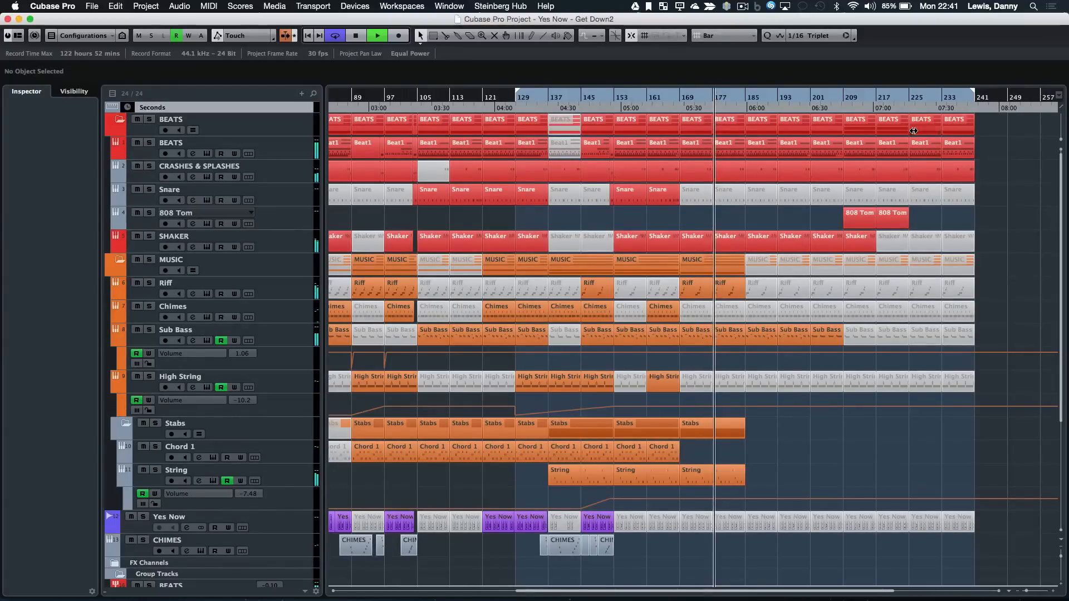
{"action": "key", "text": "g"}
{"action": "key", "text": "g"}
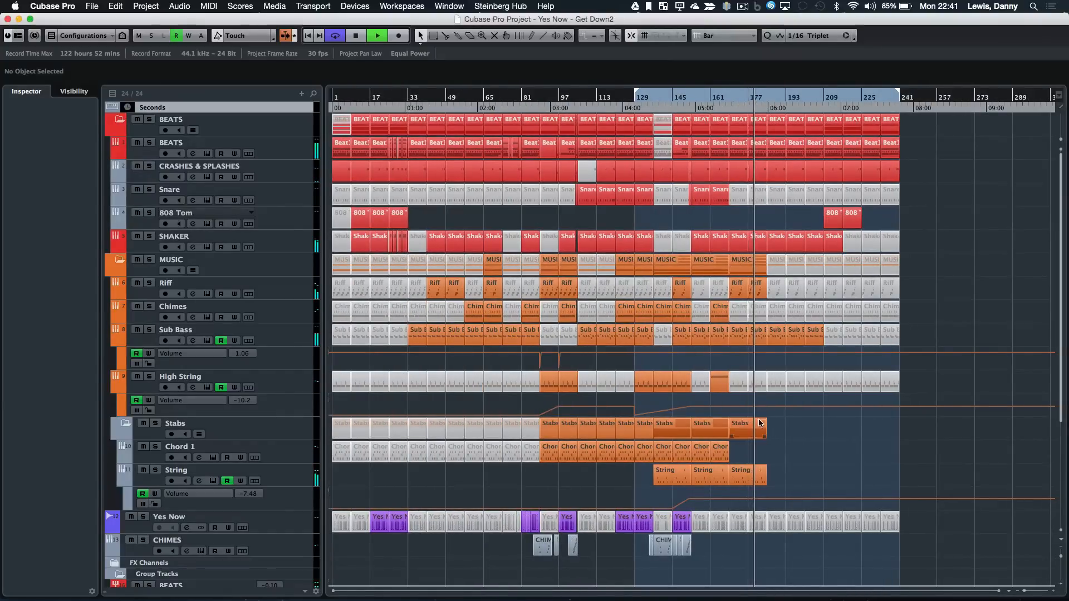
{"action": "key", "text": "space"}
Open the String part starting at bar 169 in the Key Editor and play its notes from about bar 176
{"action": "double_click", "coordinate": [747, 482]}
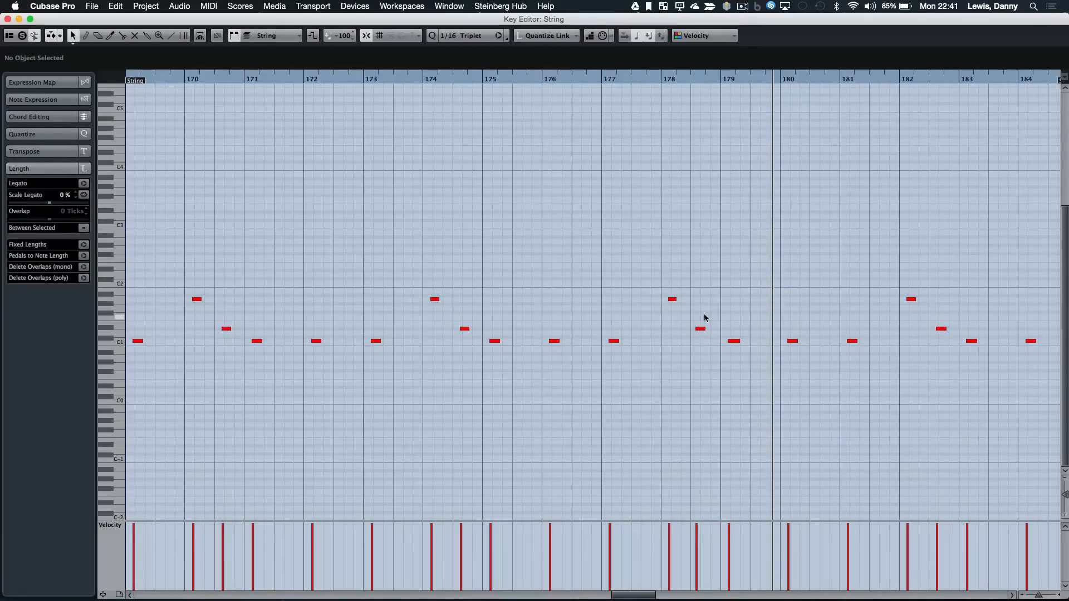
{"action": "key", "text": "h"}
{"action": "key", "text": "h"}
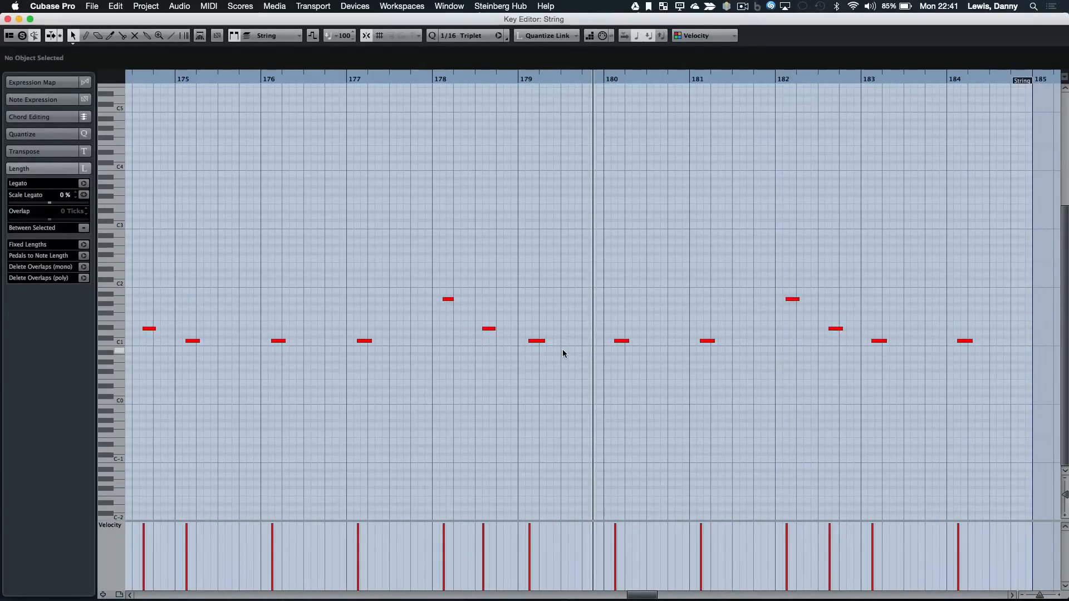
{"action": "left_click", "coordinate": [301, 76]}
{"action": "key", "text": "space"}
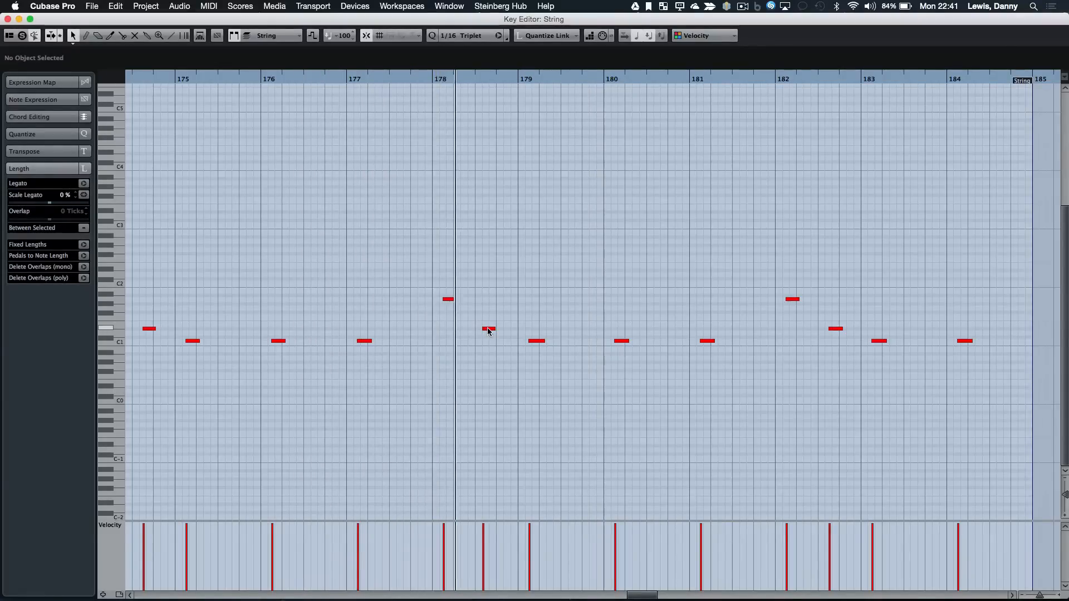
Move the String part's D#1 note in bar 178 to start at 178.3.3.0, close the Key Editor and deselect the part
{"action": "key", "text": "h"}
{"action": "key", "text": "h"}
{"action": "key", "text": "h"}
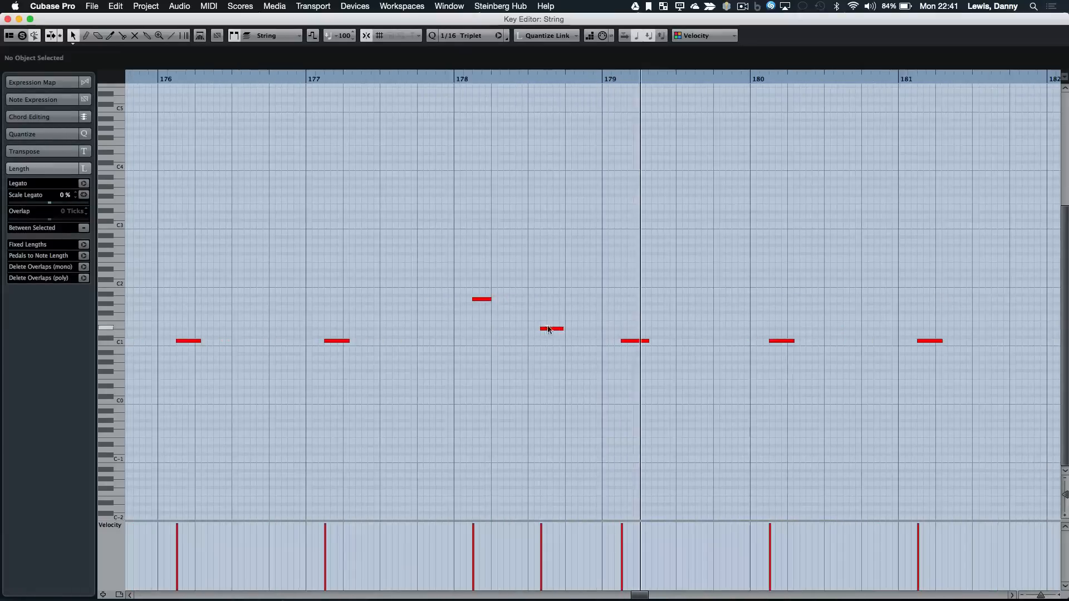
{"action": "left_click", "coordinate": [548, 329]}
{"action": "left_click_drag", "start_coordinate": [548, 329], "coordinate": [554, 330]}
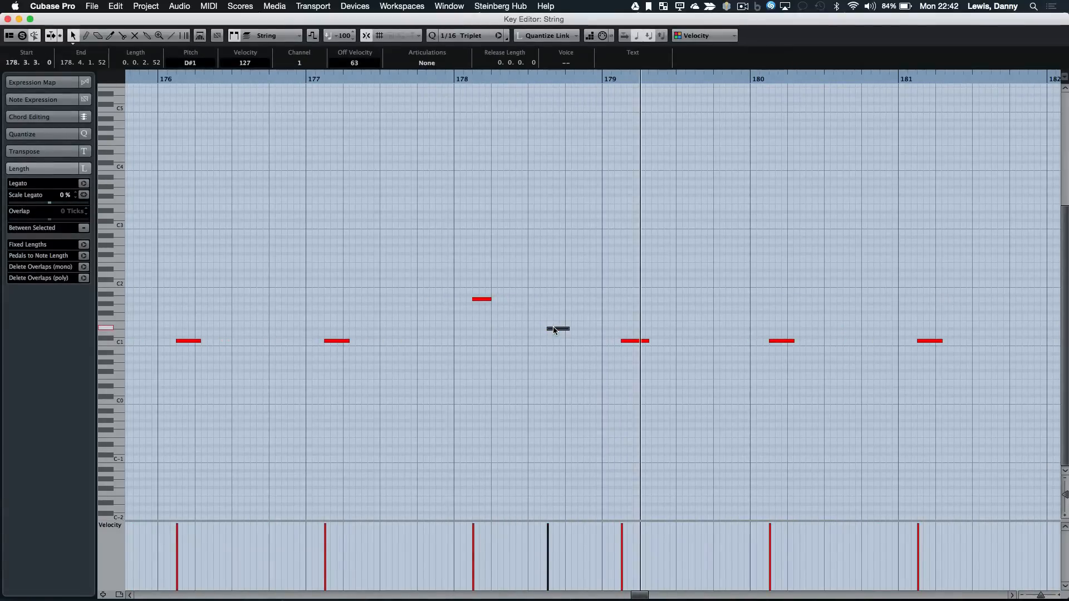
{"action": "key", "text": "g"}
{"action": "key", "text": "g"}
{"action": "key", "text": "Return"}
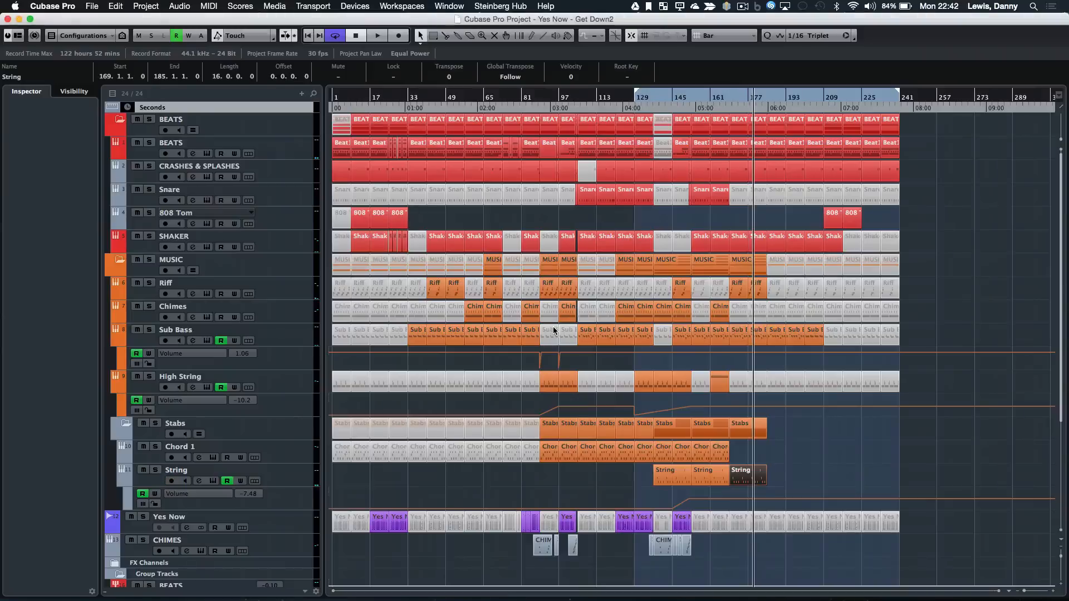
{"action": "left_click", "coordinate": [779, 476]}
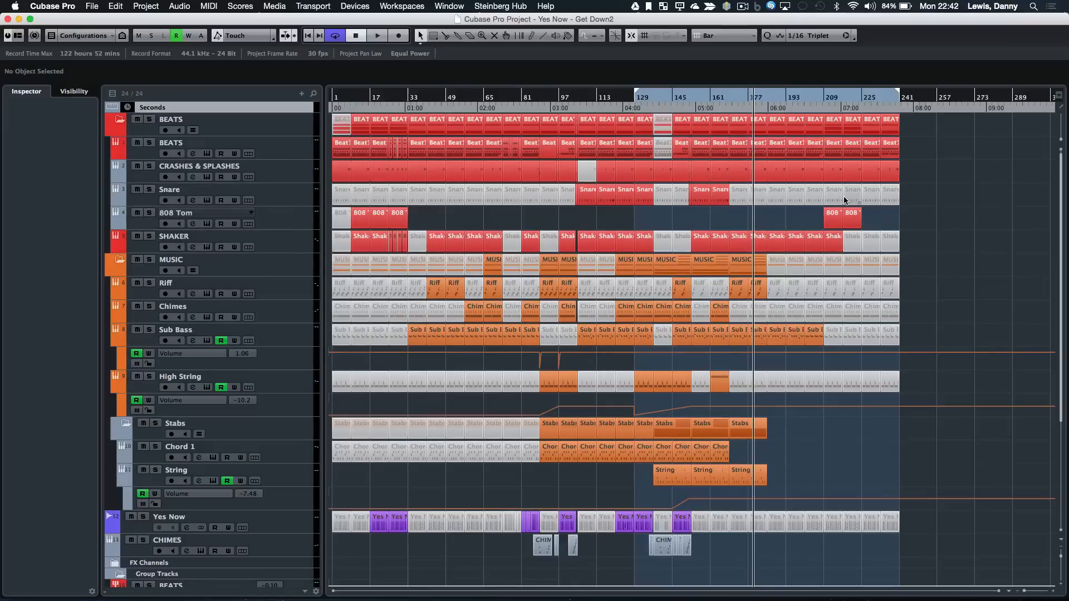
Open the MixConsole and show the Stereo Out channel's settings
{"action": "key", "text": "F3"}
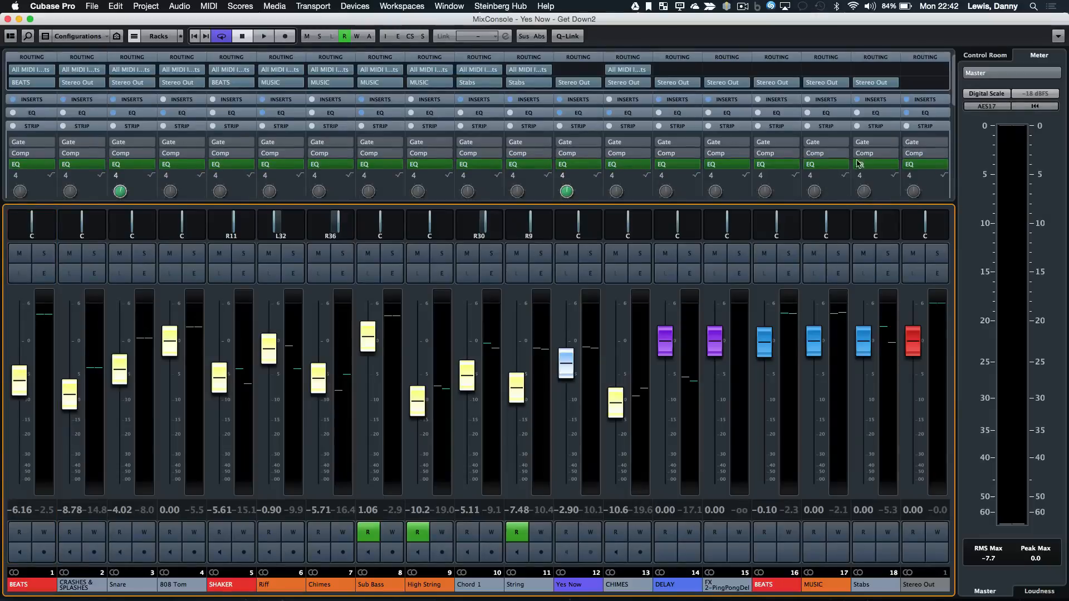
{"action": "left_click", "coordinate": [941, 275]}
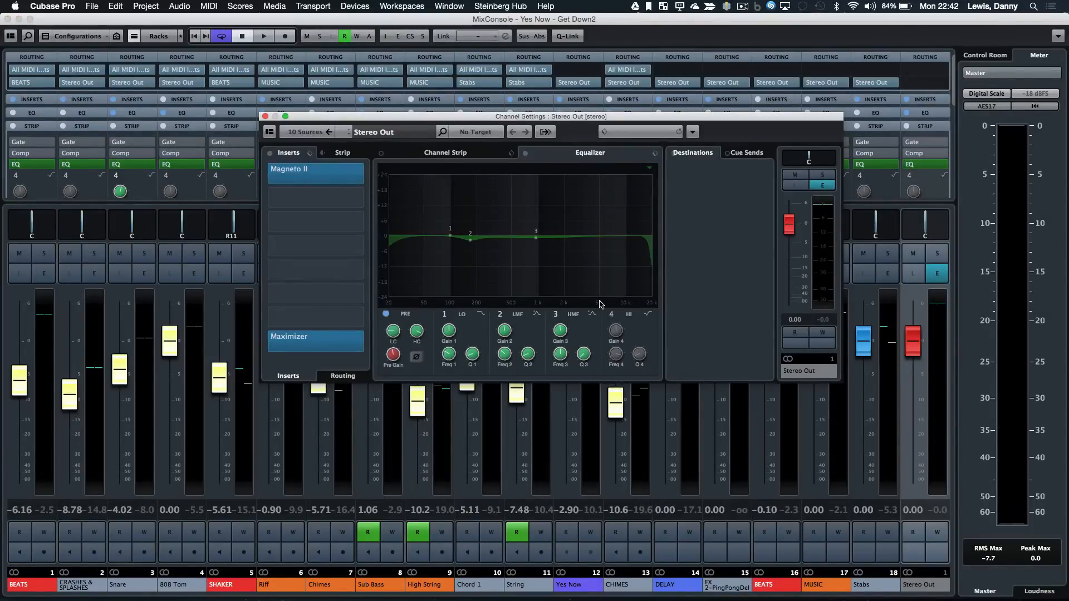
Show the Stereo Out's Magneto II and Maximizer insert plug-ins in their own windows beside the channel settings
{"action": "left_click", "coordinate": [312, 177]}
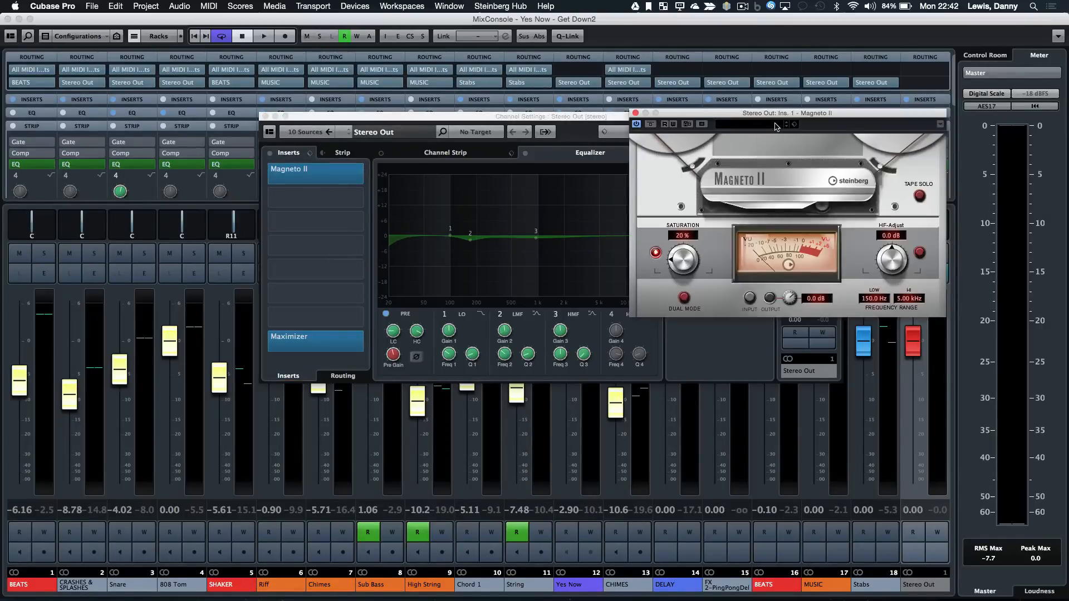
{"action": "left_click_drag", "start_coordinate": [784, 118], "coordinate": [168, 58]}
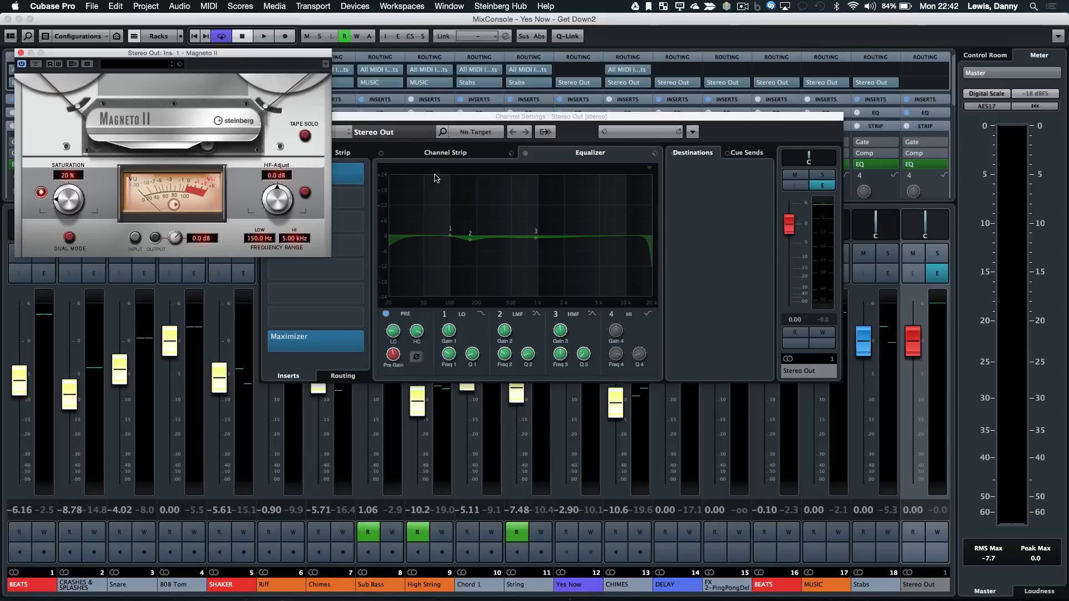
{"action": "left_click", "coordinate": [320, 349]}
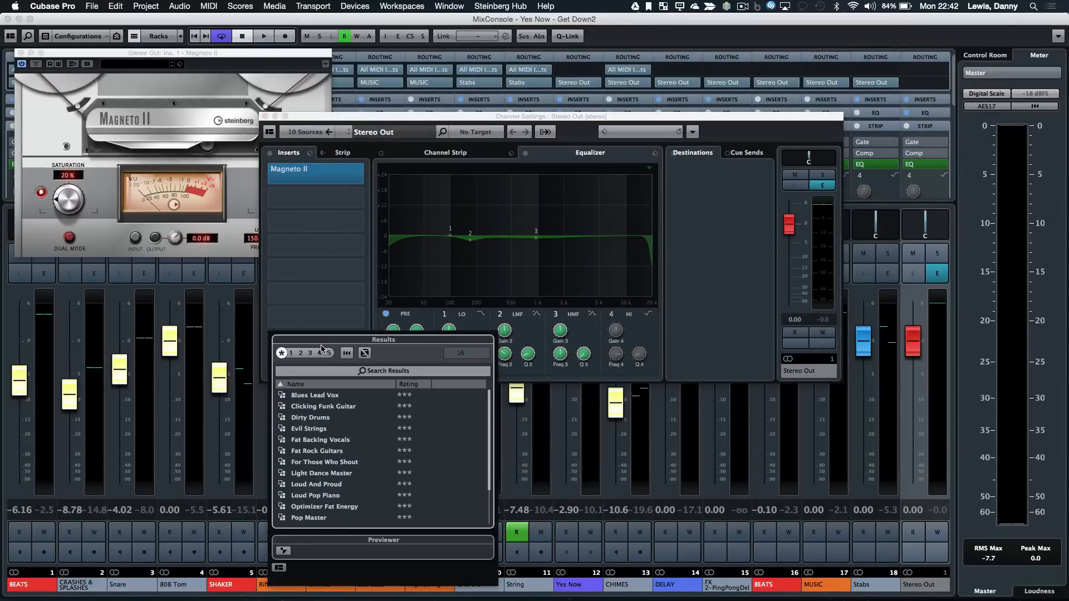
{"action": "left_click", "coordinate": [261, 305]}
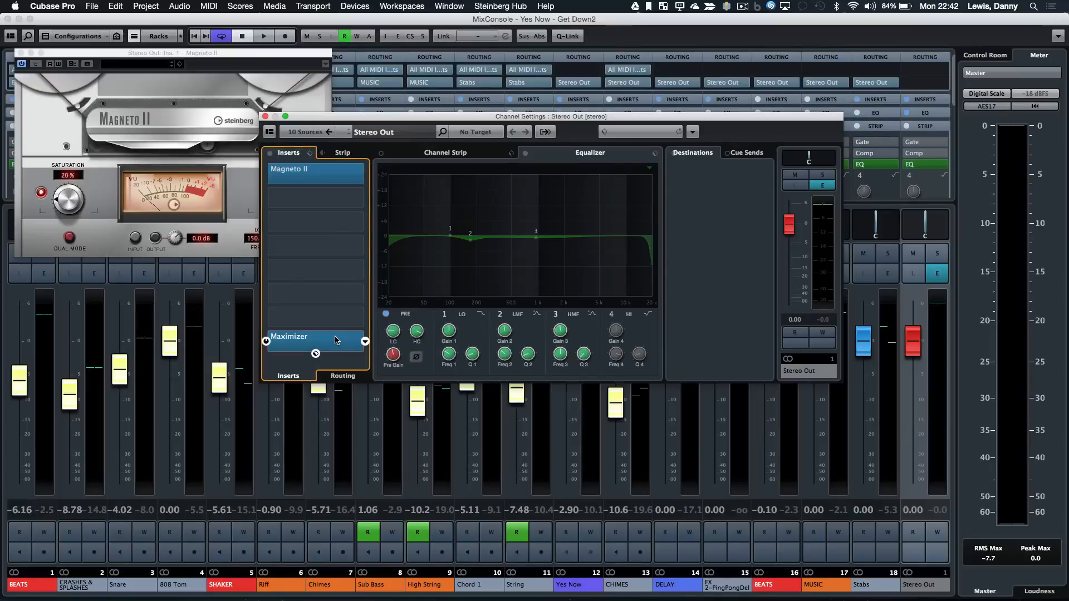
{"action": "left_click", "coordinate": [336, 340]}
{"action": "left_click_drag", "start_coordinate": [559, 256], "coordinate": [930, 104]}
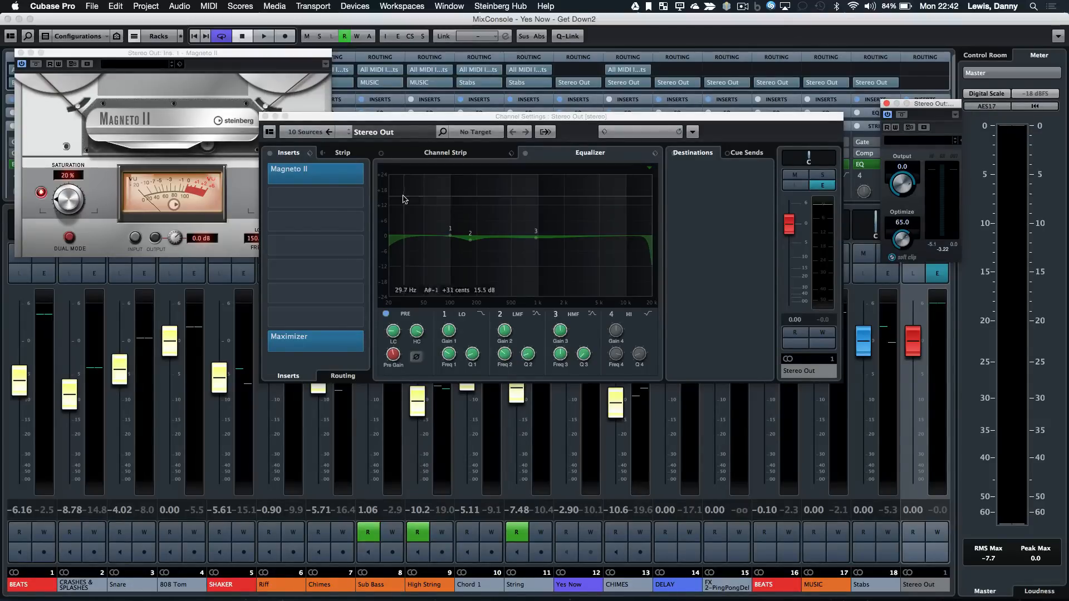
Bypass the Stereo Out's Magneto II, Maximizer and equalizer, and start playback to hear the unprocessed mix
{"action": "left_click", "coordinate": [267, 174]}
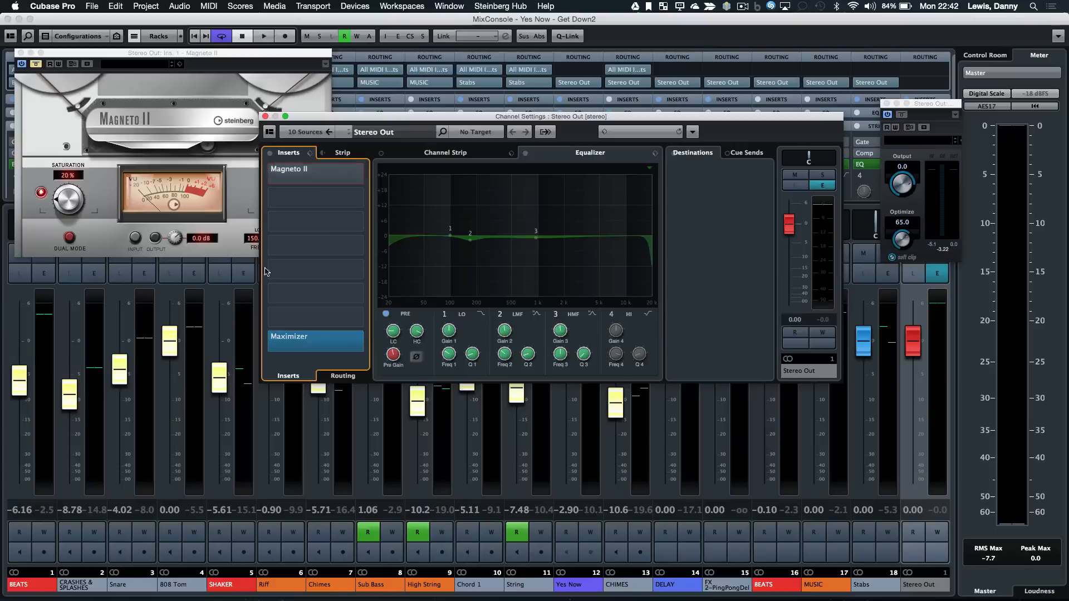
{"action": "left_click", "coordinate": [265, 342]}
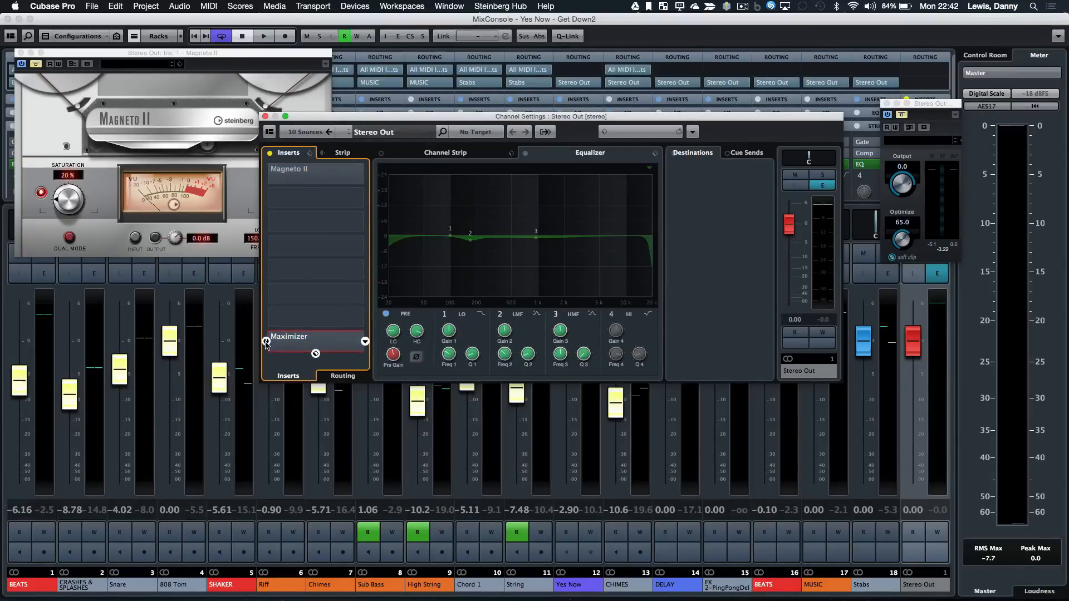
{"action": "left_click", "coordinate": [524, 153]}
{"action": "key", "text": "space"}
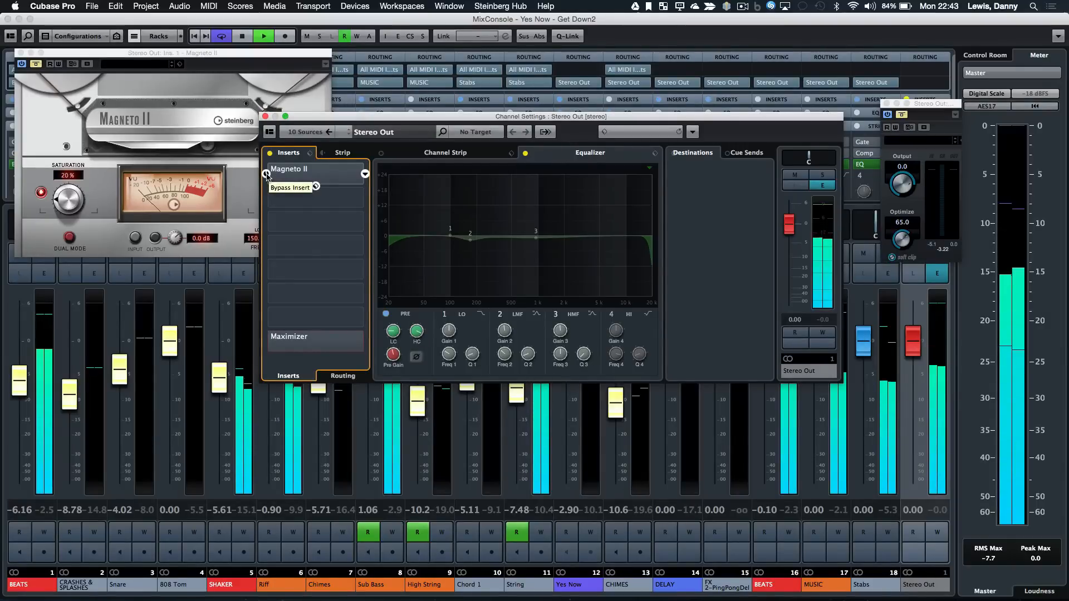
Reactivate Magneto II, the equalizer and the Maximizer one after another during playback to compare their effect
{"action": "left_click", "coordinate": [266, 173]}
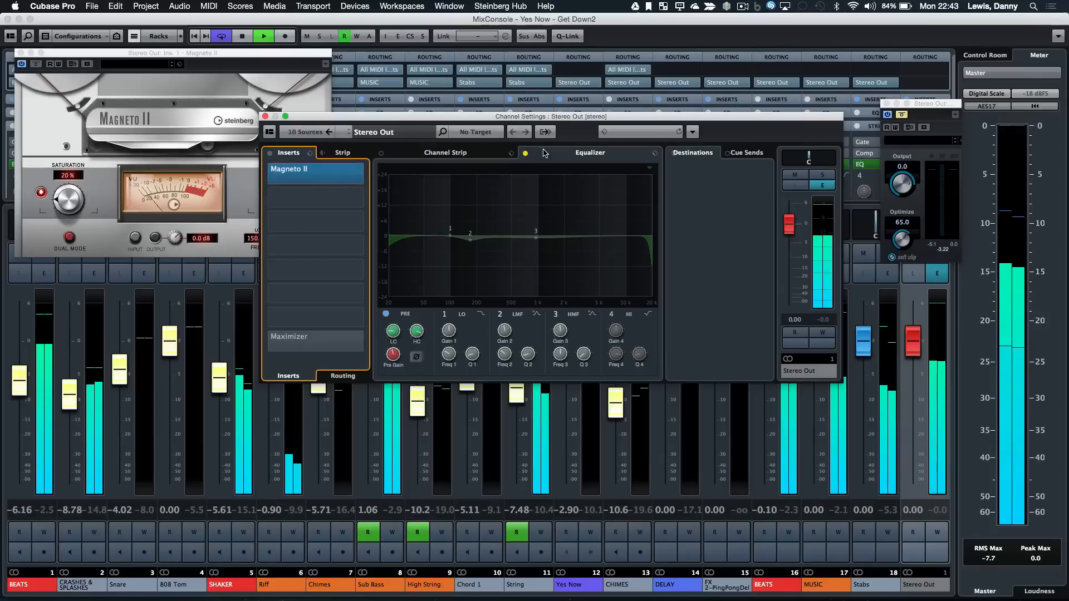
{"action": "left_click", "coordinate": [525, 154]}
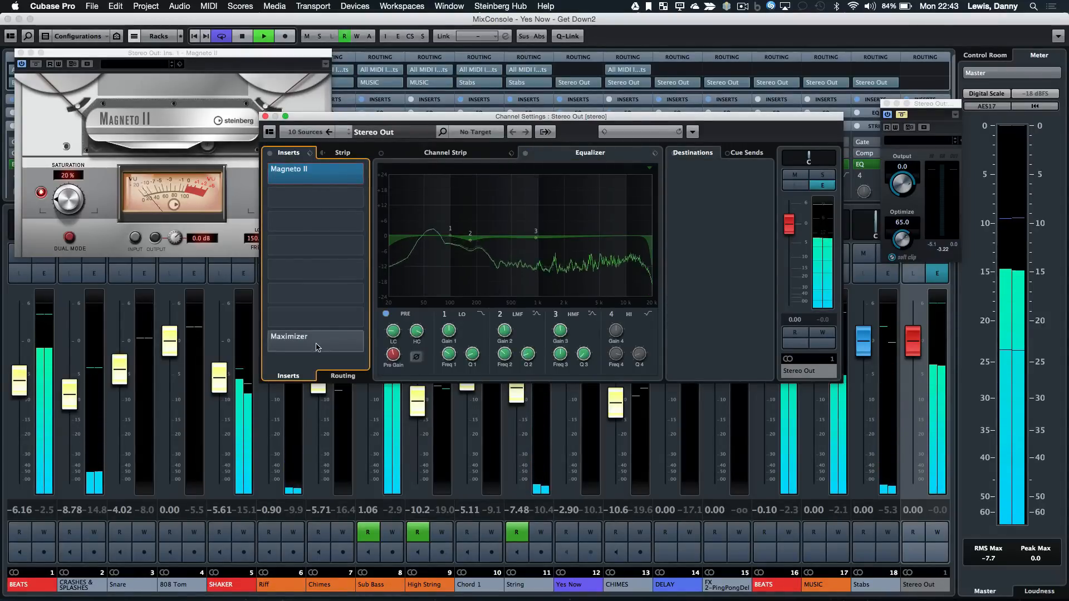
{"action": "mouse_move", "coordinate": [266, 343]}
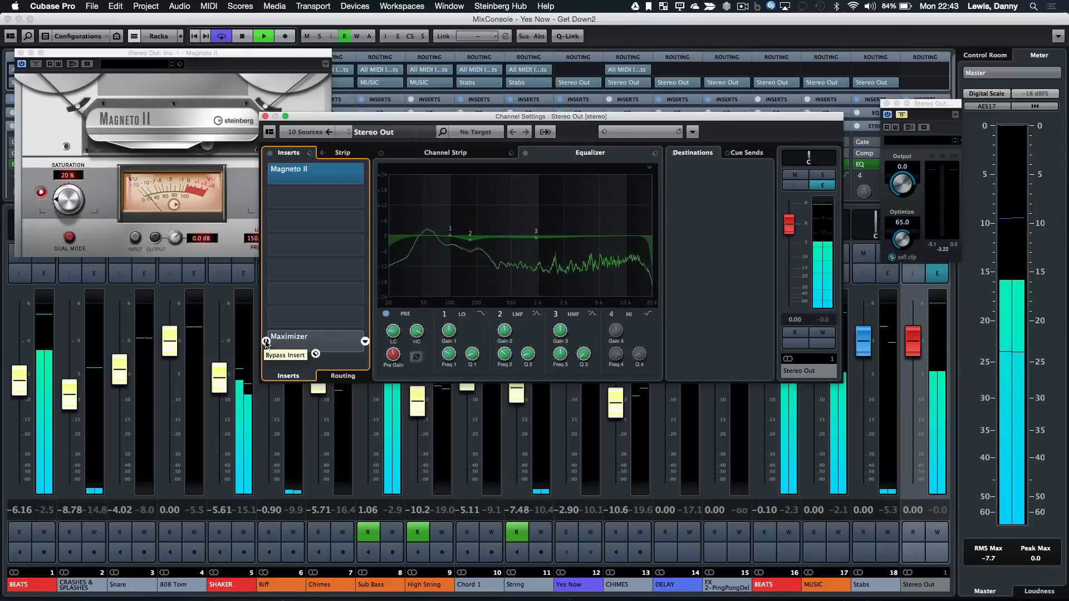
{"action": "left_click", "coordinate": [266, 341]}
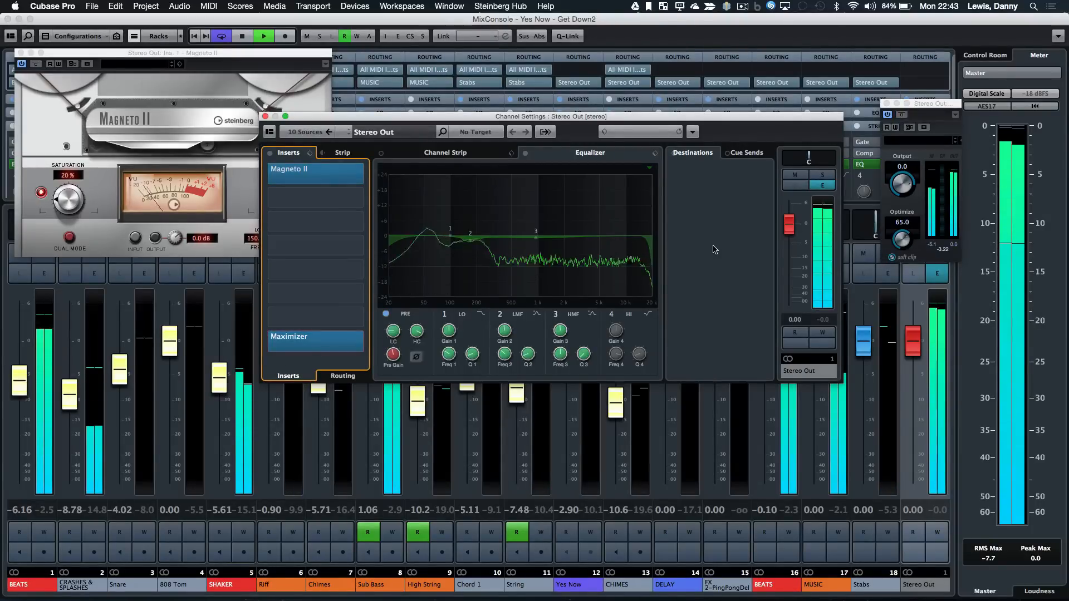
Stop playback, close the Stereo Out channel settings and both plug-in windows, and return from the MixConsole to the project arrangement
{"action": "left_click", "coordinate": [265, 116]}
{"action": "key", "text": "space"}
{"action": "left_click", "coordinate": [21, 53]}
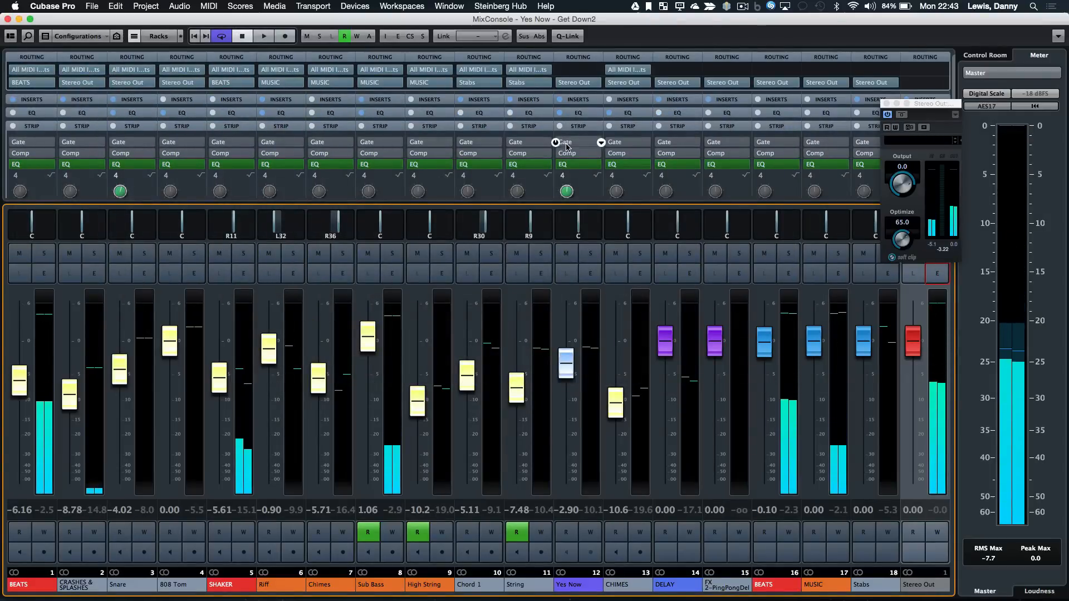
{"action": "key", "text": "F3"}
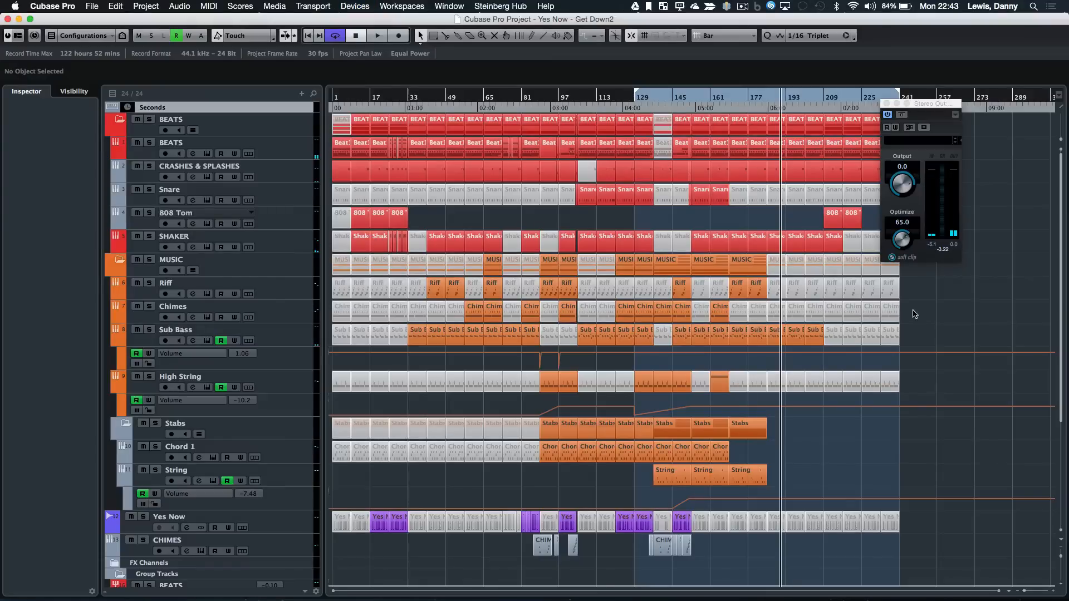
{"action": "left_click", "coordinate": [887, 105]}
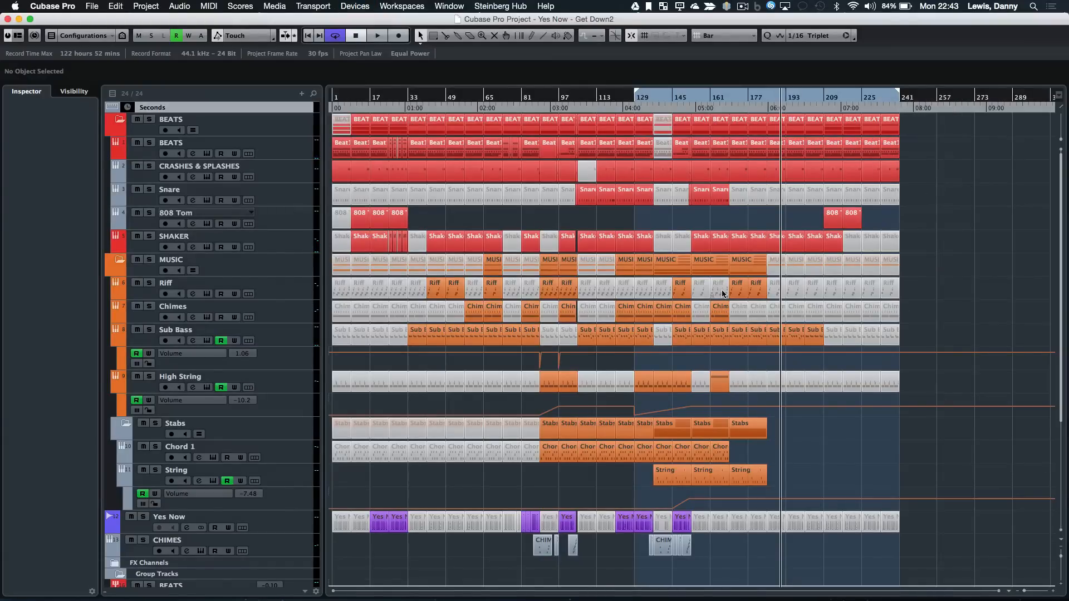
Move the left locator from bar 129 to bar 1 so the locator range spans the whole arrangement
{"action": "key", "text": "h"}
{"action": "scroll", "coordinate": [722, 294], "scroll_direction": "left", "scroll_amount": 5}
{"action": "scroll", "coordinate": [722, 293], "scroll_direction": "down", "scroll_amount": 4}
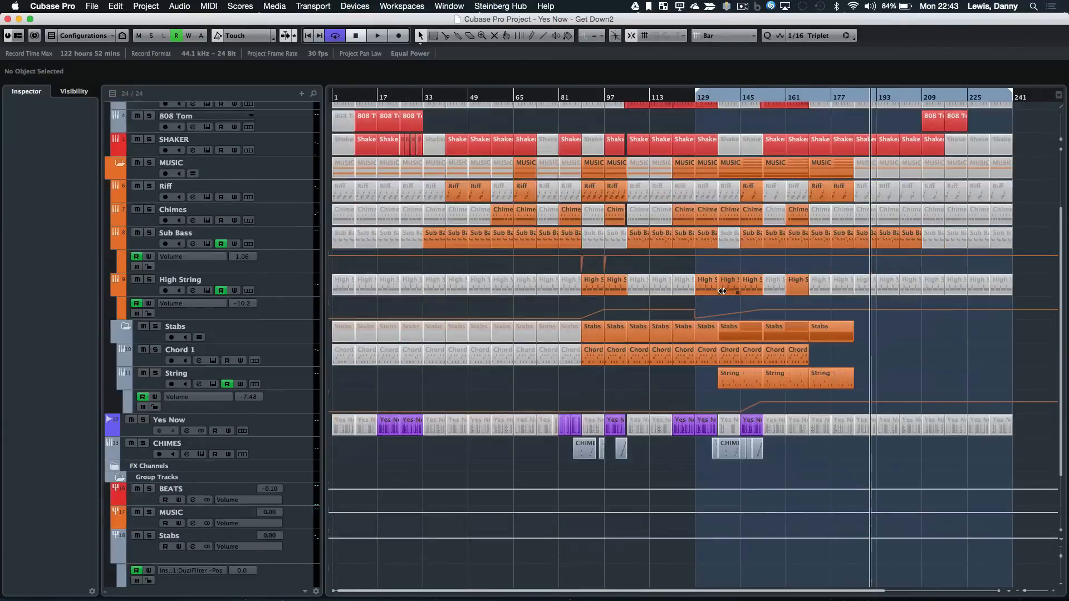
{"action": "scroll", "coordinate": [722, 294], "scroll_direction": "up", "scroll_amount": 4}
{"action": "key", "text": "g"}
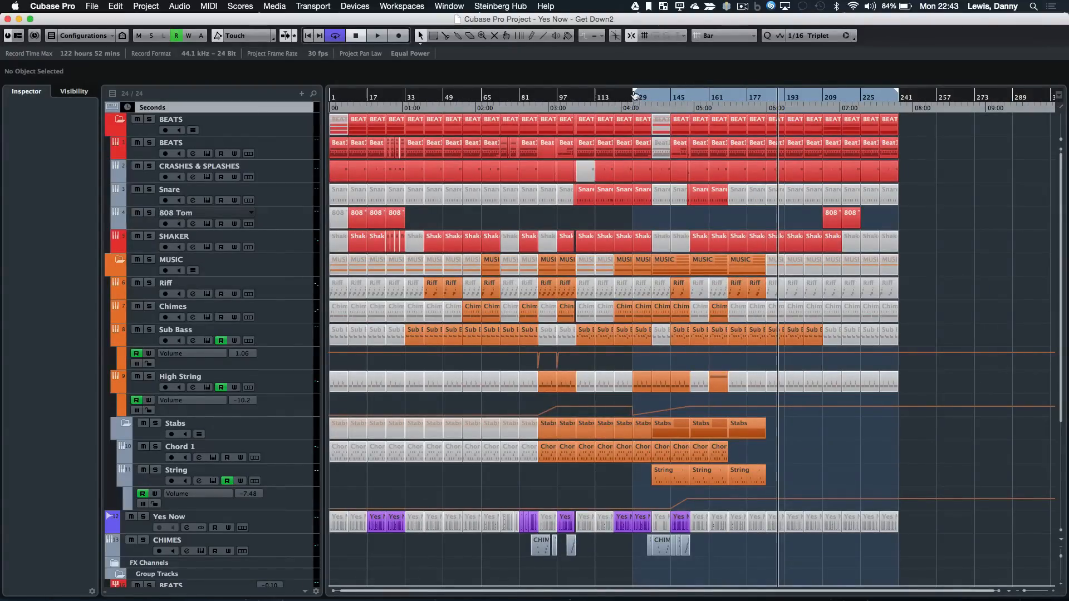
{"action": "left_click_drag", "start_coordinate": [636, 94], "coordinate": [334, 123]}
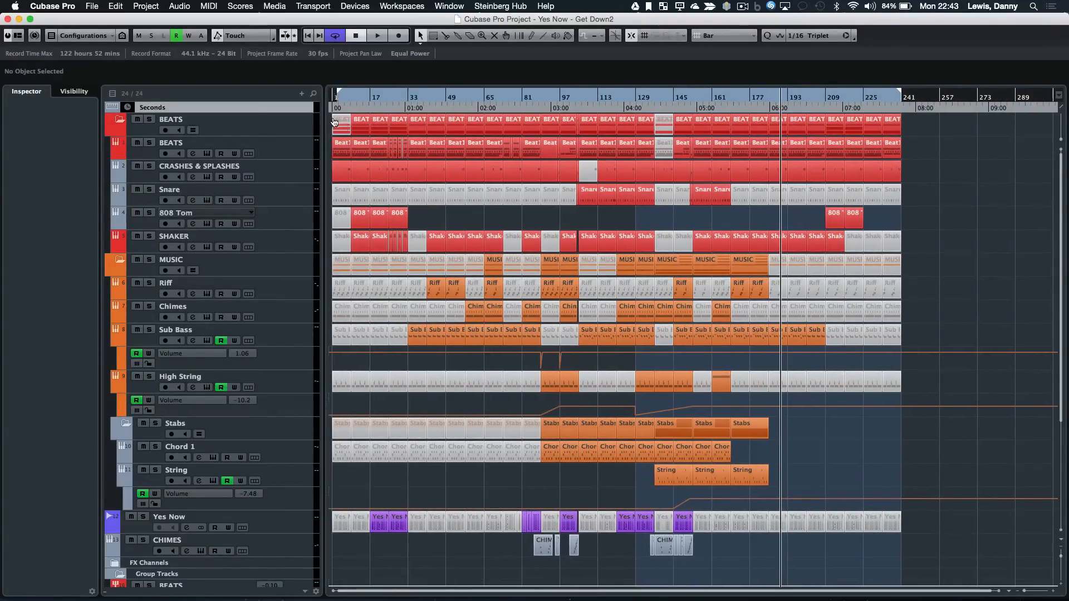